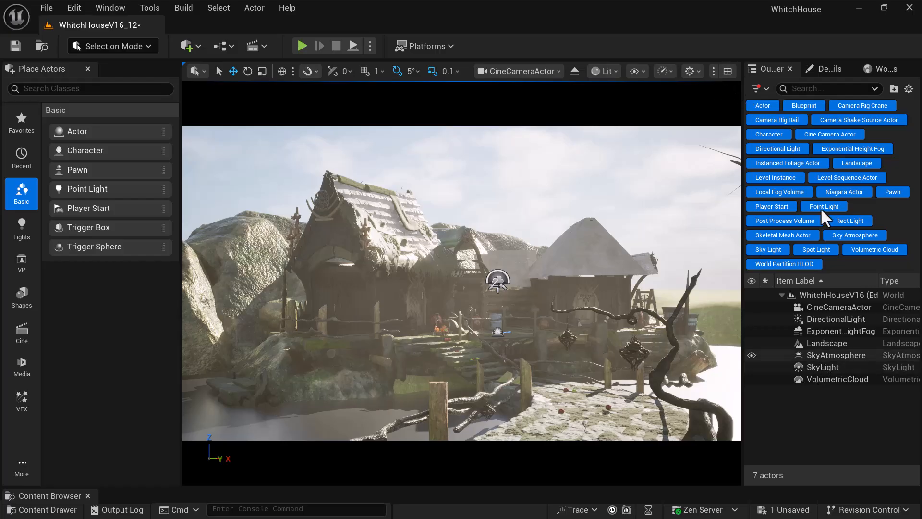
# Turn the Outliner's Static Mesh Actor filter on and back off to compare the listed actors.
pyautogui.click(757, 89)
pyautogui.moveTo(803, 346)
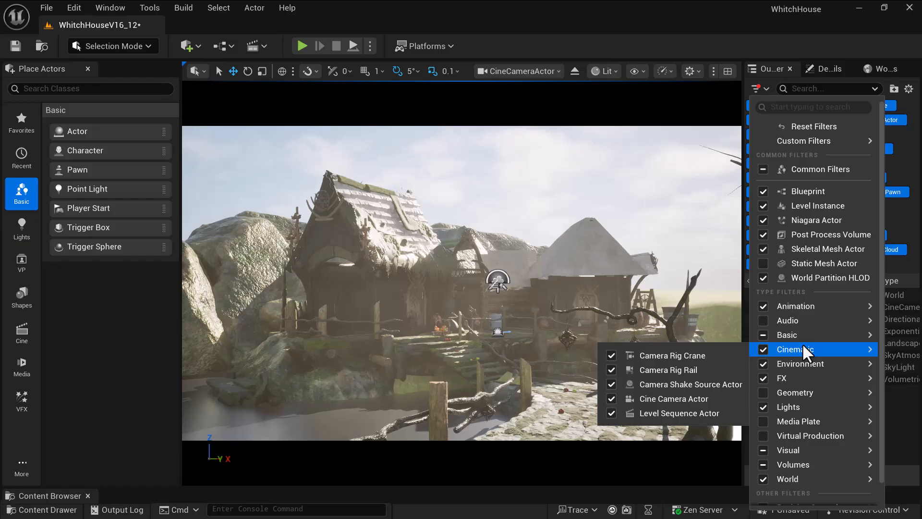
pyautogui.click(813, 264)
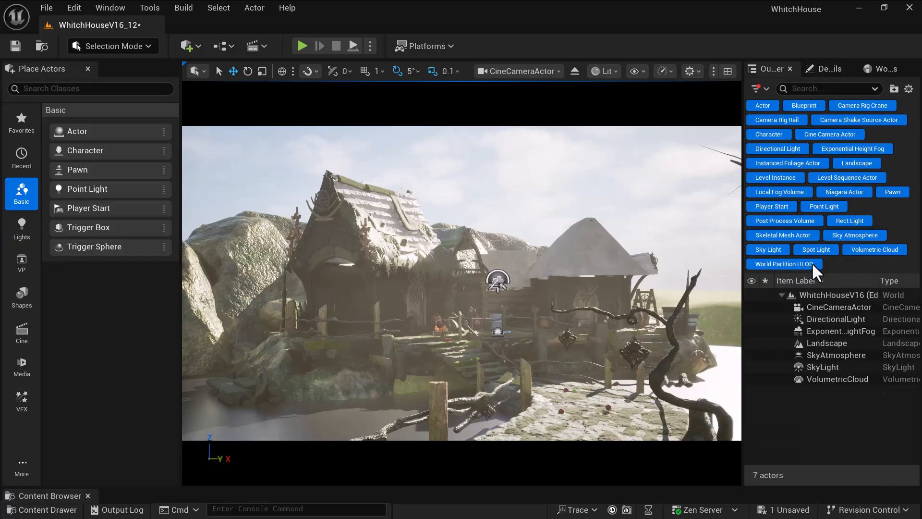
pyautogui.click(758, 90)
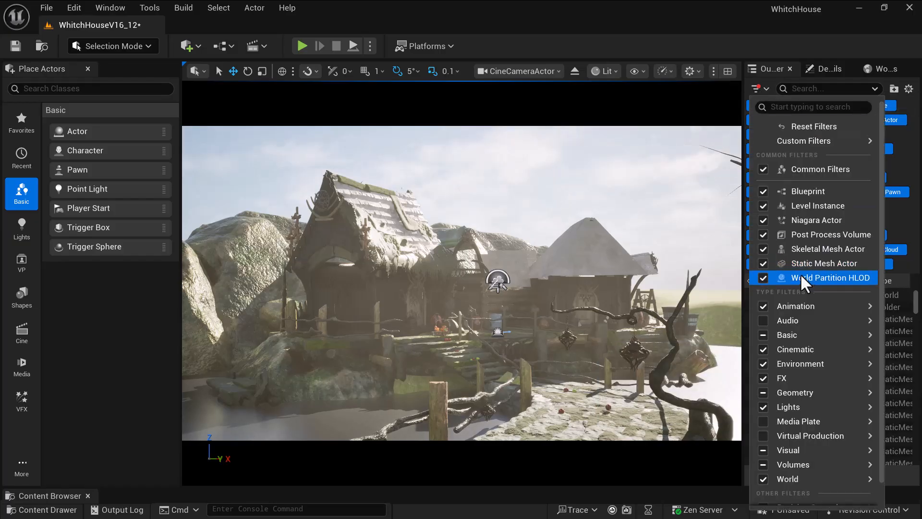
pyautogui.click(809, 264)
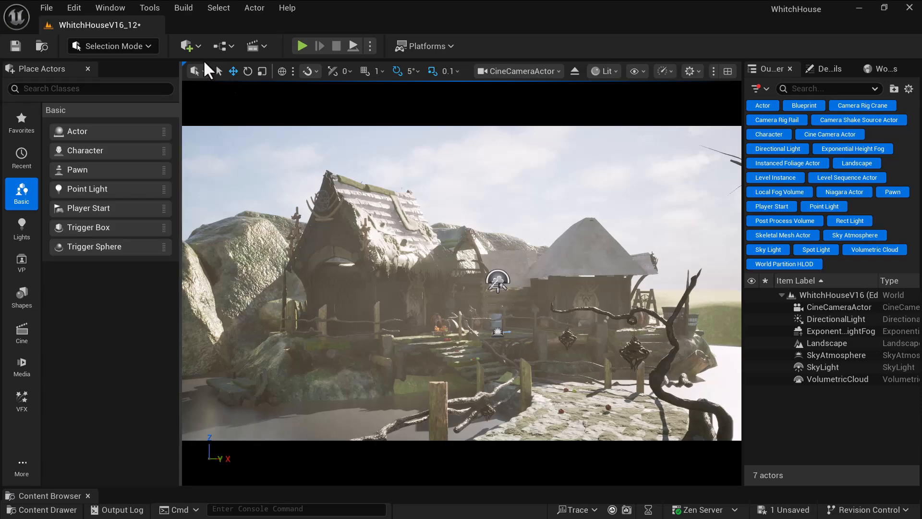
# Find Post Process Volume with the search "post", add it to the level and open its details.
pyautogui.click(198, 44)
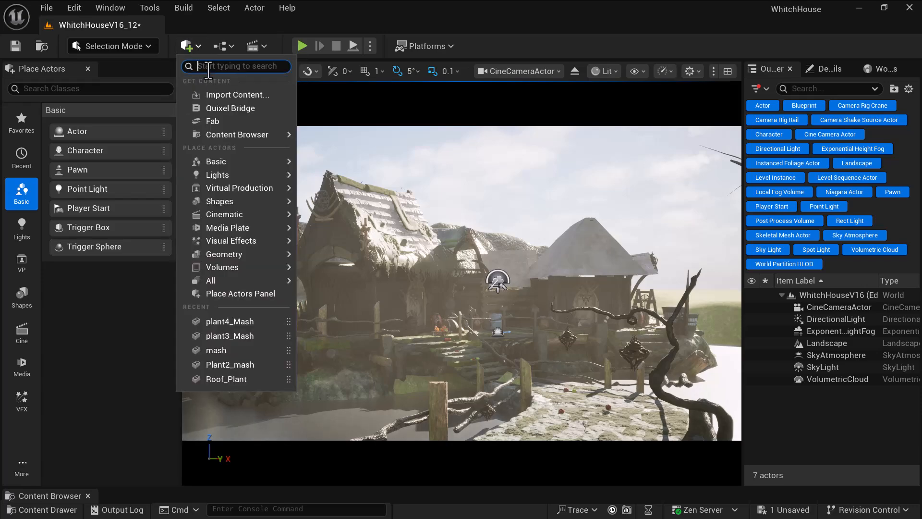
pyautogui.write('po')
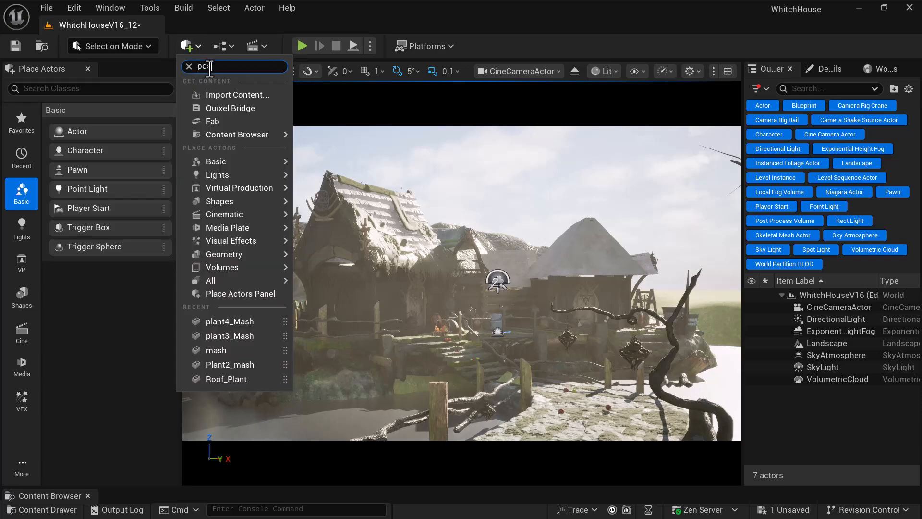
pyautogui.write('st')
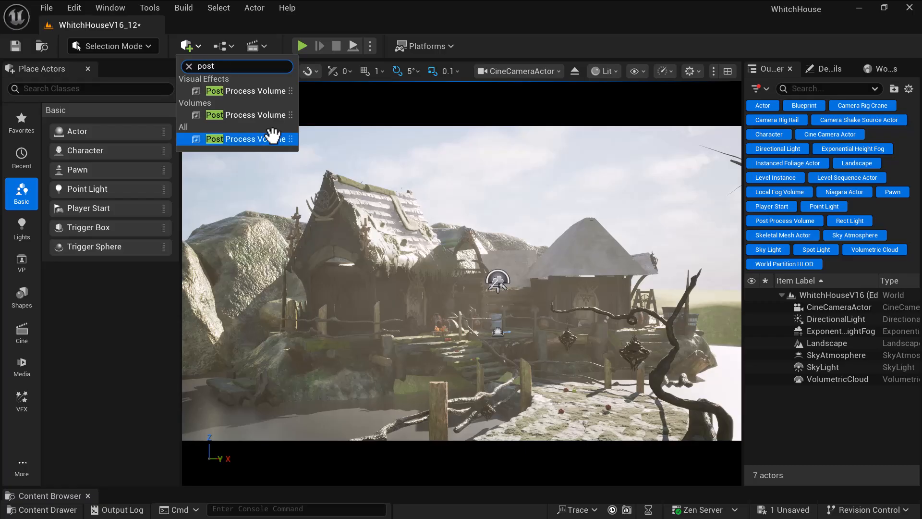
pyautogui.click(252, 114)
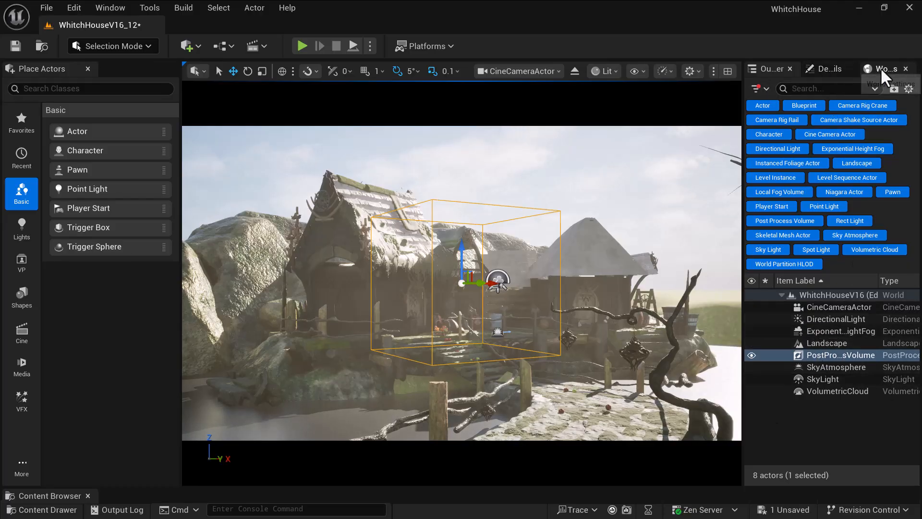
pyautogui.click(826, 67)
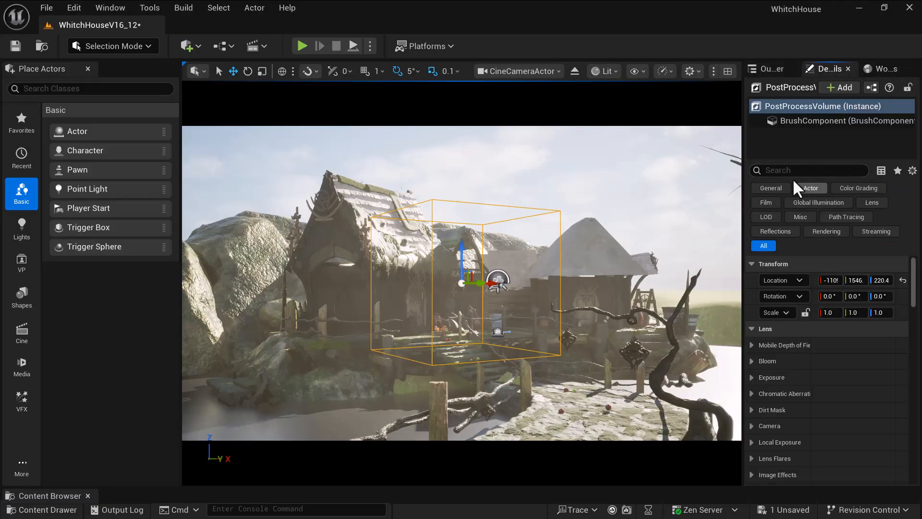
pyautogui.write('ud')
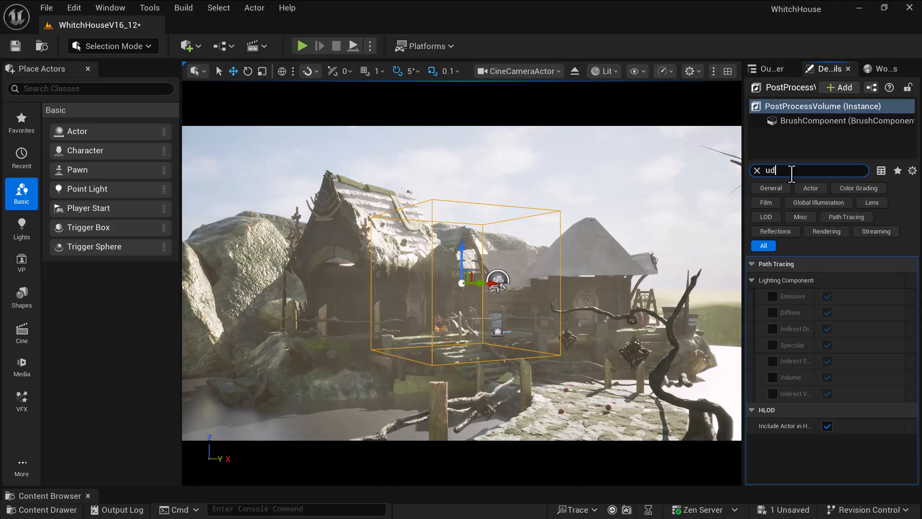
pyautogui.write('i')
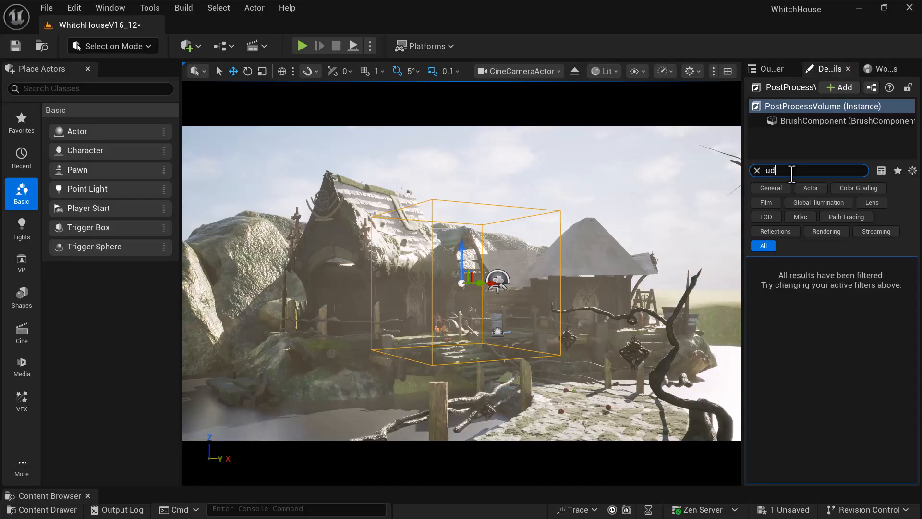
pyautogui.press('BackSpace')
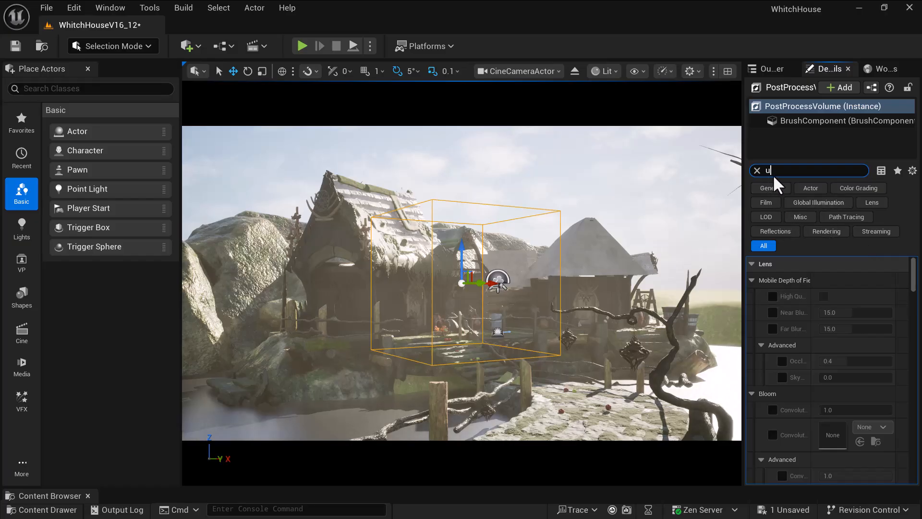
pyautogui.press('BackSpace')
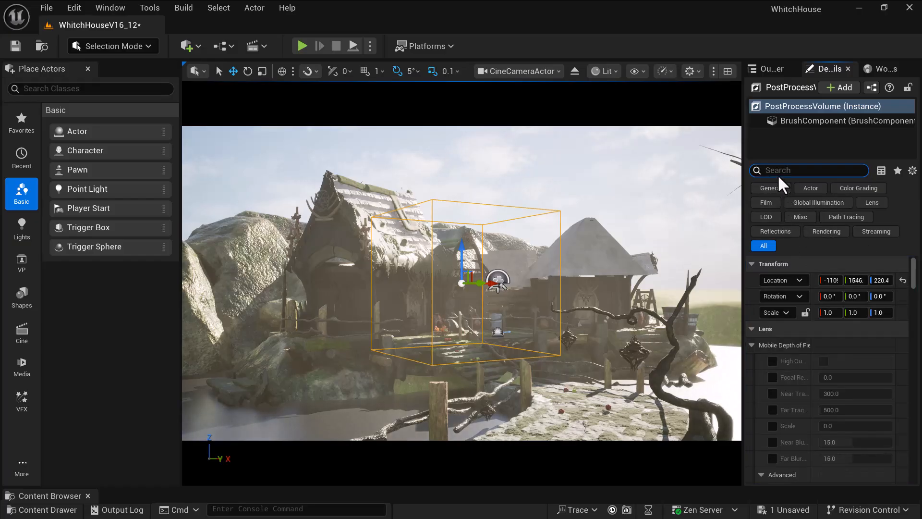
pyautogui.write('ud')
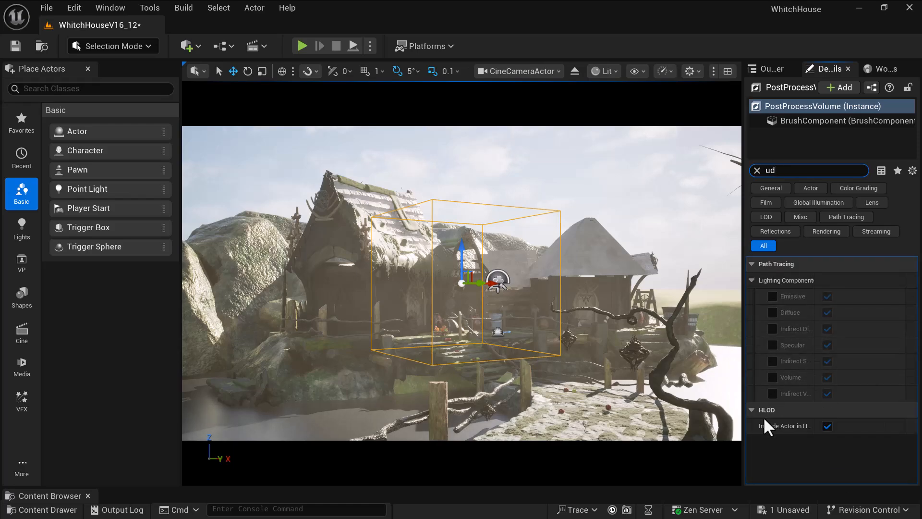
pyautogui.click(758, 170)
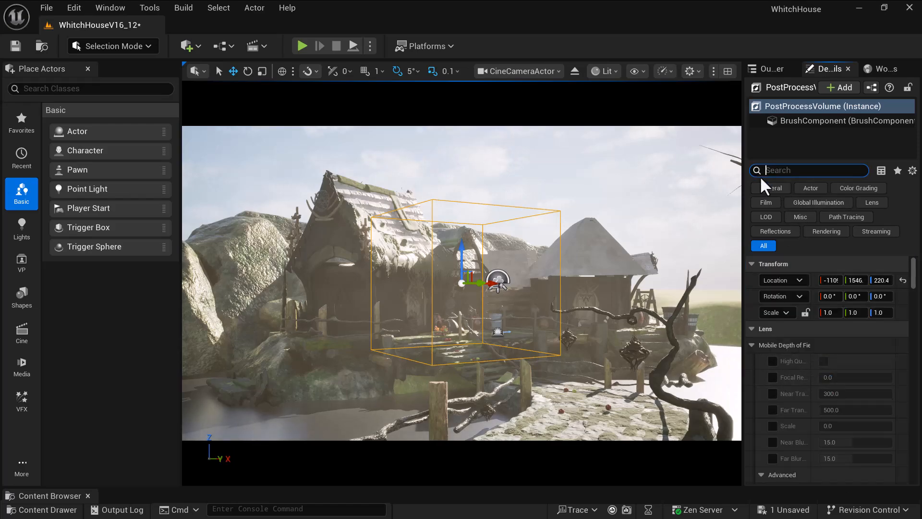
# Collapse all detail categories of the Post Process Volume and expand only Transform and Lens.
pyautogui.click(912, 171)
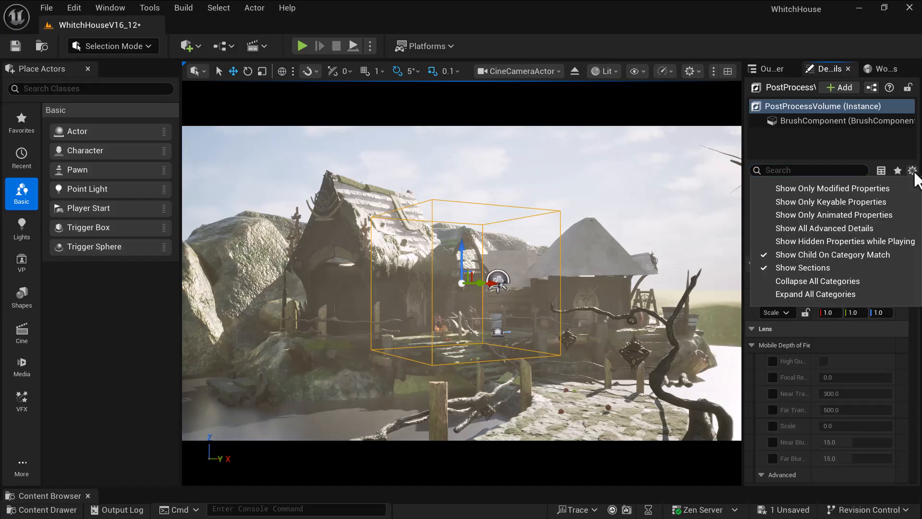
pyautogui.click(880, 283)
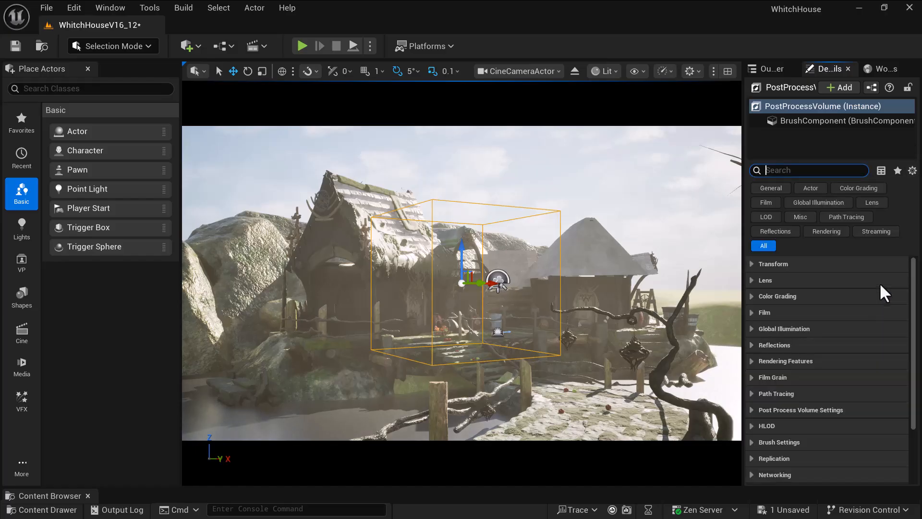
pyautogui.click(752, 264)
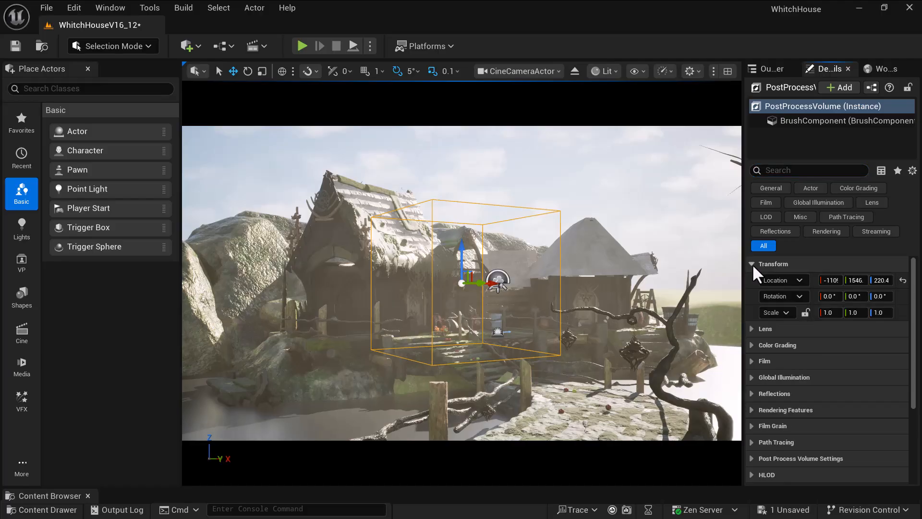
pyautogui.click(765, 329)
# Enable the Exposure Compensation override in the volume's Exposure settings, keeping its value of 1.0.
pyautogui.scroll(-3, 812, 338)
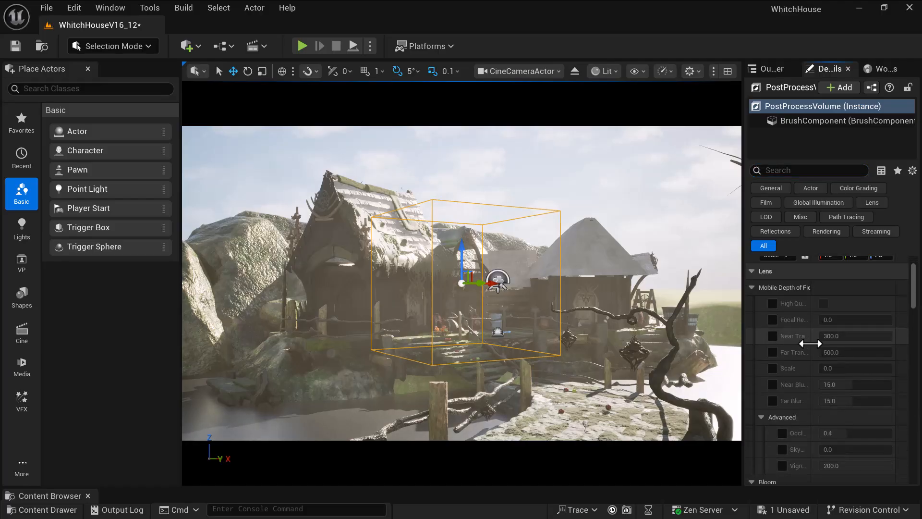
pyautogui.scroll(-6, 797, 350)
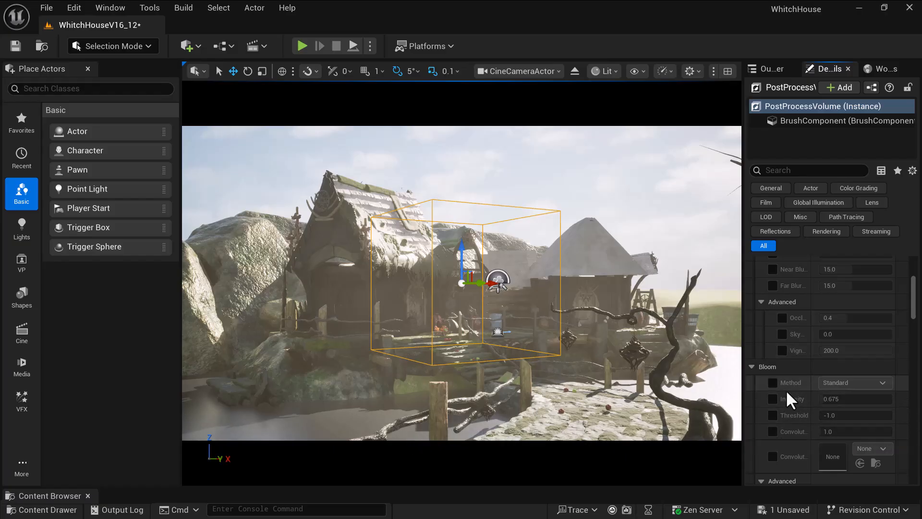
pyautogui.scroll(-4, 786, 390)
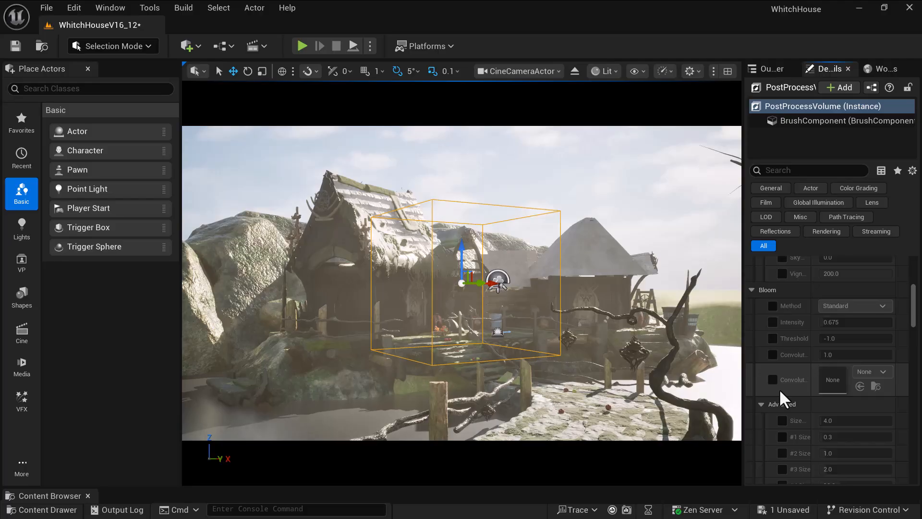
pyautogui.scroll(-6, 803, 409)
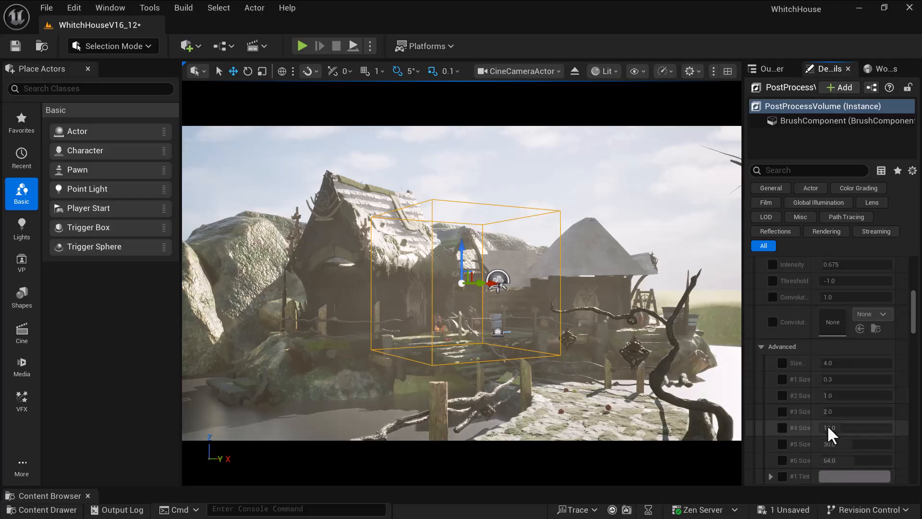
pyautogui.scroll(-10, 814, 413)
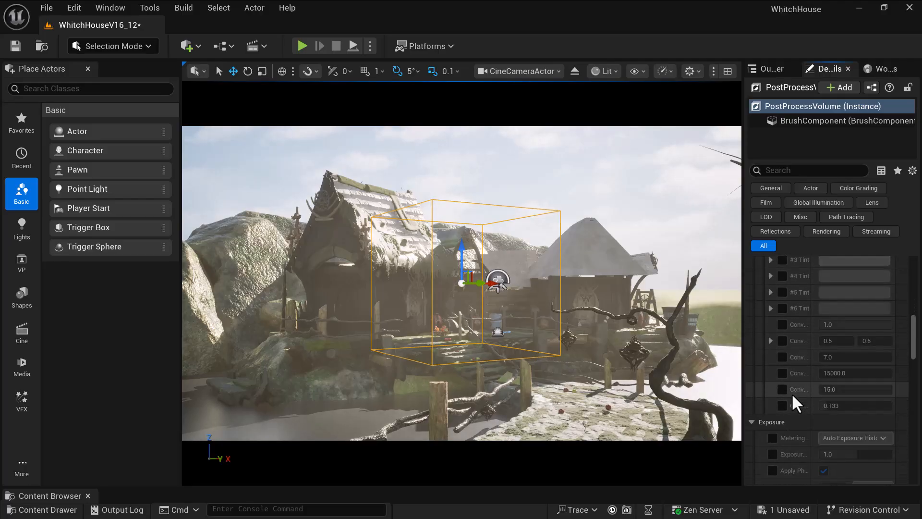
pyautogui.scroll(-2, 787, 393)
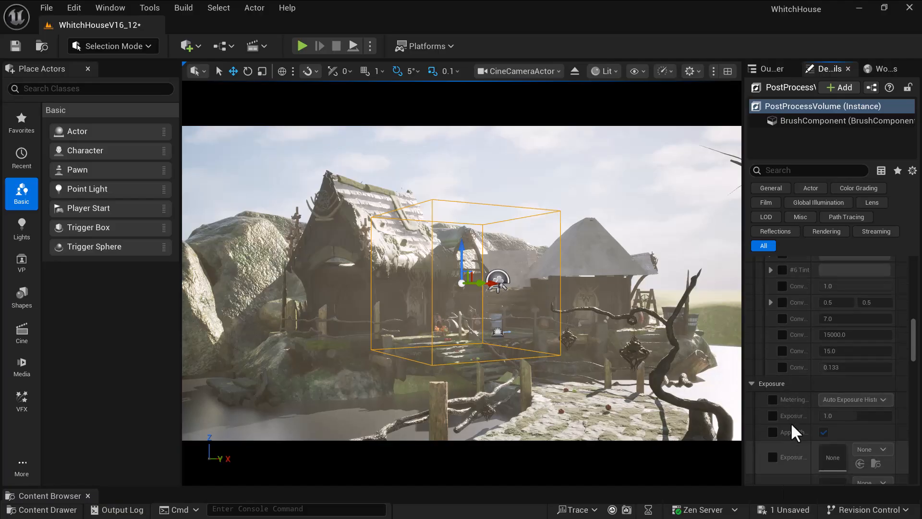
pyautogui.scroll(-1, 791, 423)
pyautogui.scroll(-1, 792, 414)
pyautogui.click(773, 377)
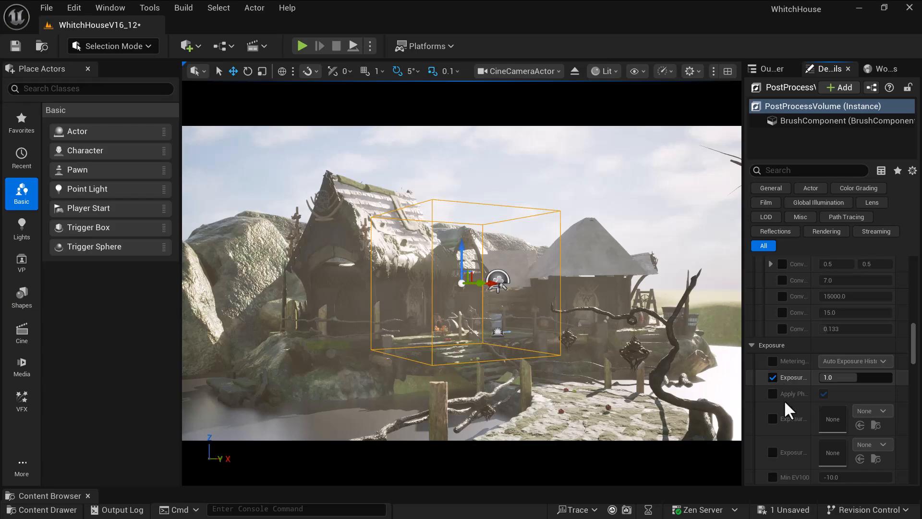
# Enable the Metering Mode, Min EV100 and Max EV100 overrides, and set Min EV100 to about -2.512.
pyautogui.scroll(-2, 810, 462)
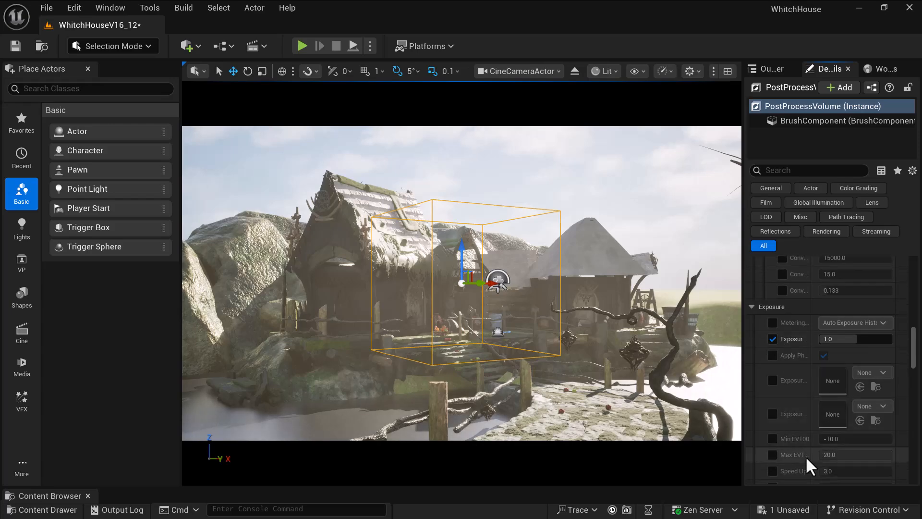
pyautogui.click(773, 439)
pyautogui.click(772, 454)
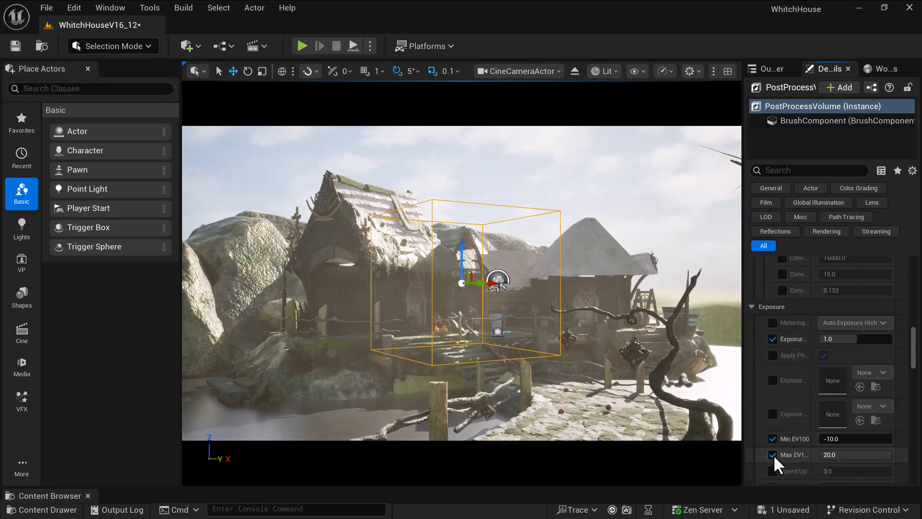
pyautogui.click(772, 322)
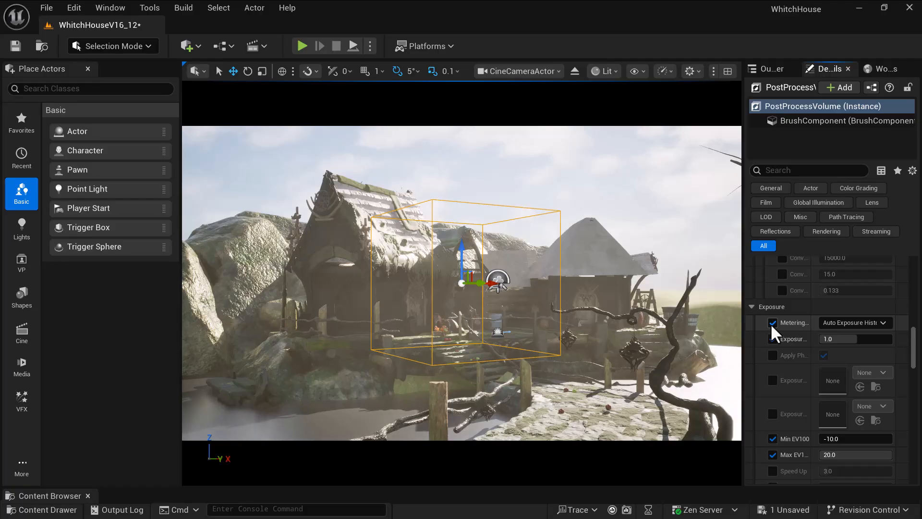
pyautogui.click(844, 439)
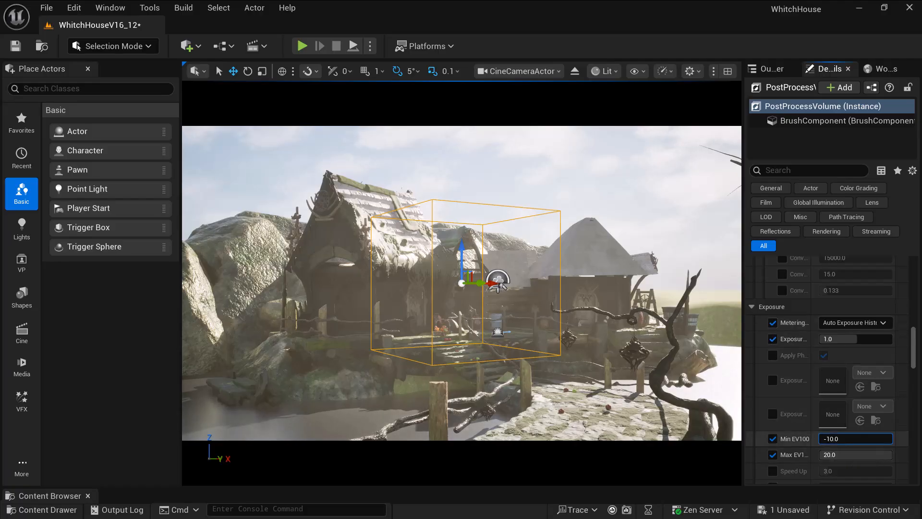
pyautogui.moveTo(844, 439); pyautogui.dragTo(795, 457)
# Enable the ISO override in the volume's Camera settings.
pyautogui.scroll(-3, 790, 423)
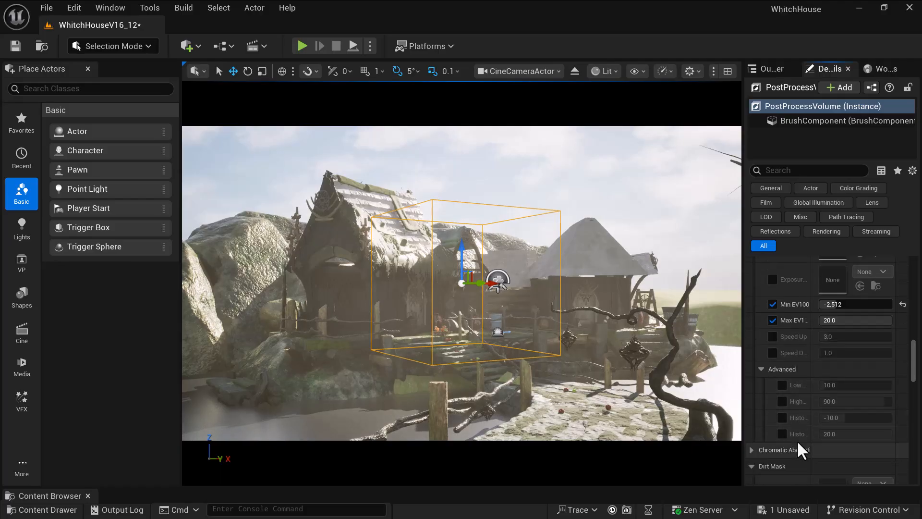
pyautogui.scroll(-5, 797, 433)
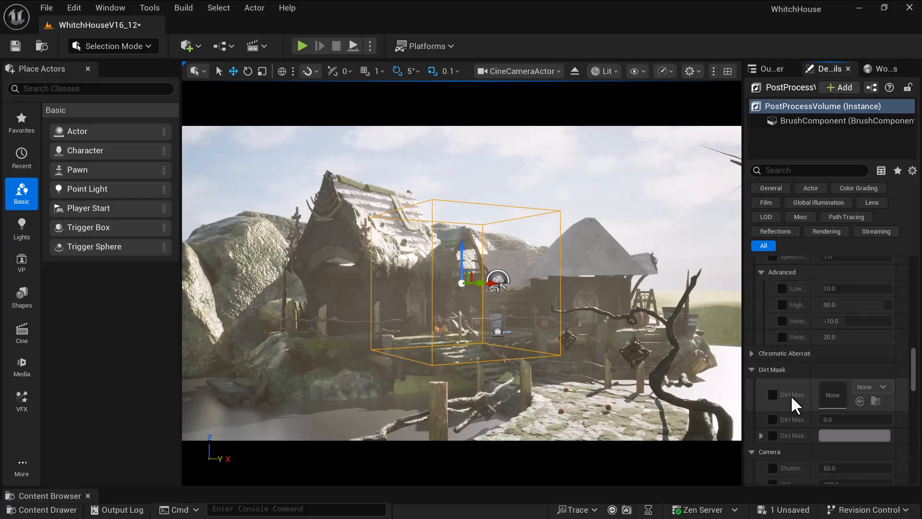
pyautogui.scroll(-6, 794, 402)
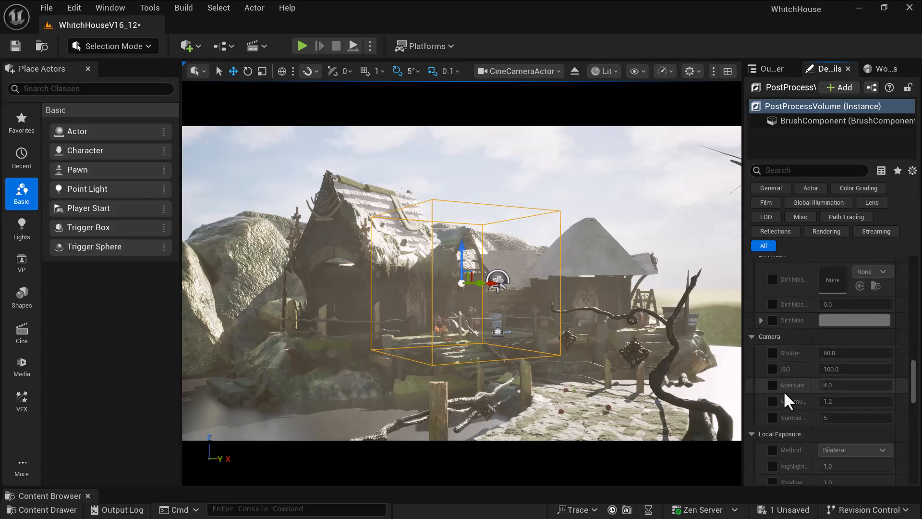
pyautogui.click(773, 353)
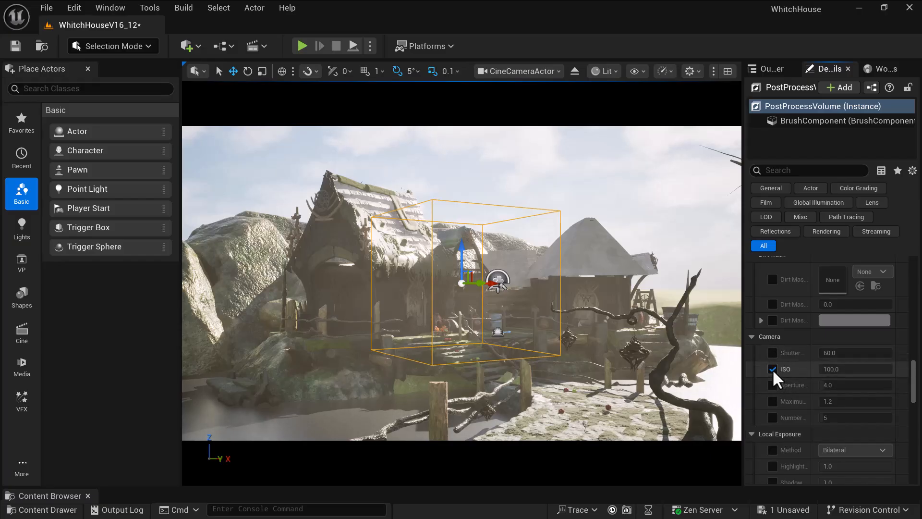
# Collapse the Lens Flares and Image Effects groups of the Post Process Volume and expand its Color Grading category.
pyautogui.scroll(-1, 794, 435)
pyautogui.scroll(-10, 794, 435)
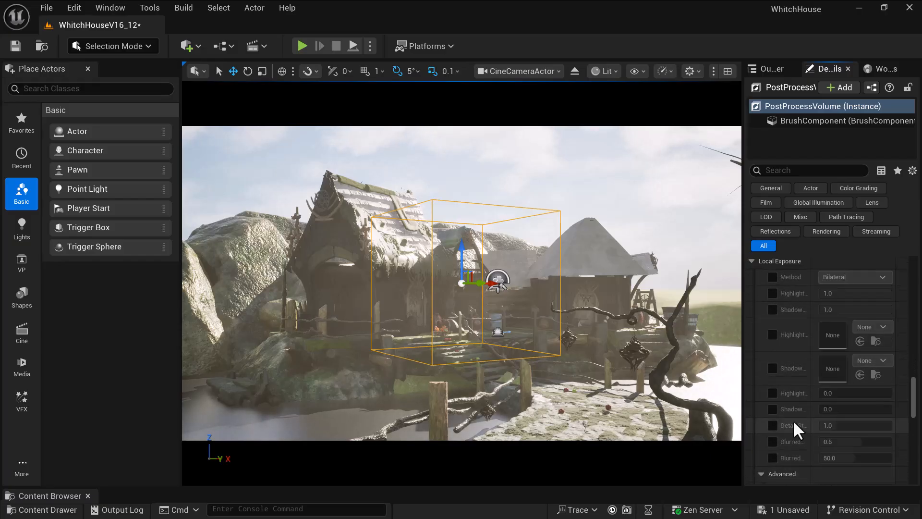
pyautogui.scroll(-3, 793, 420)
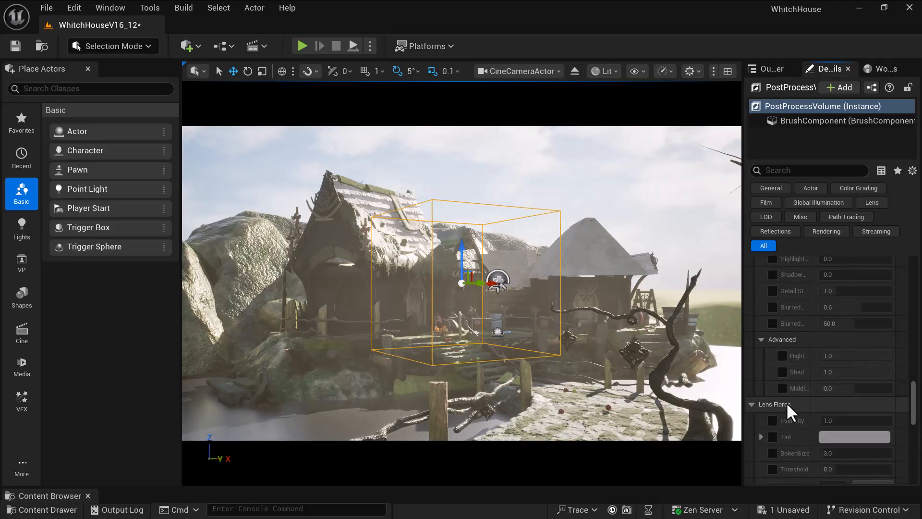
pyautogui.scroll(-12, 792, 399)
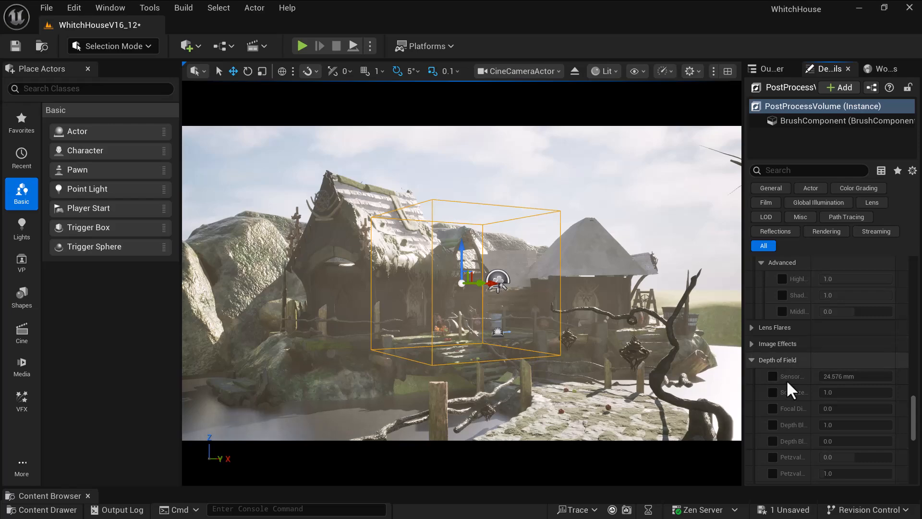
pyautogui.scroll(-2, 786, 402)
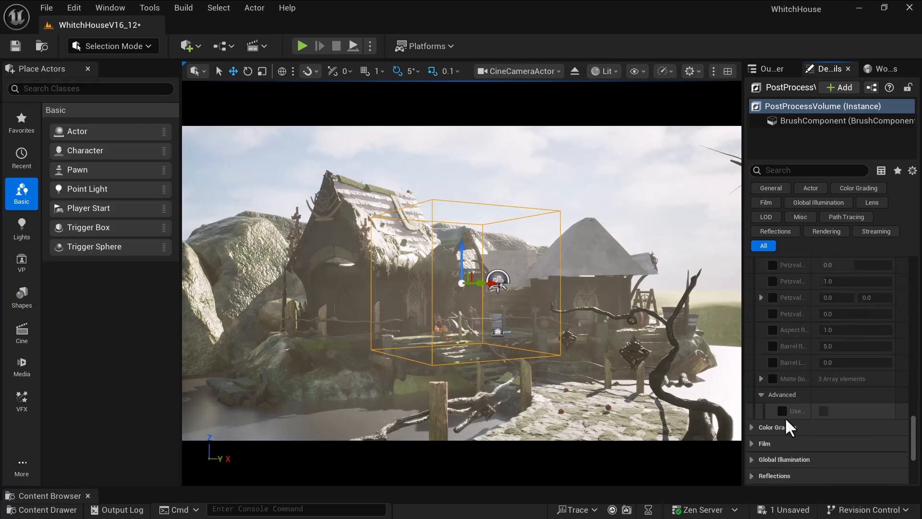
pyautogui.click(782, 426)
pyautogui.scroll(-4, 820, 446)
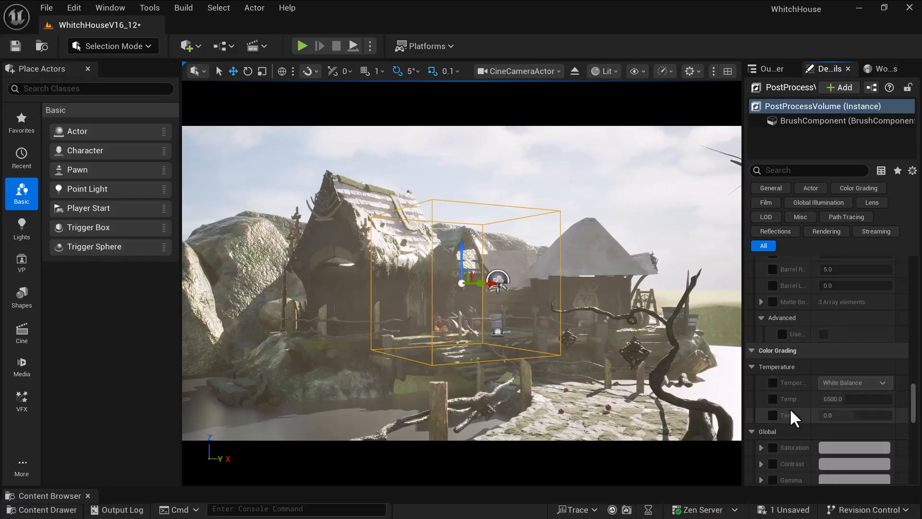
# Override the Color Grading temperature type with Color Temperature, enable the Temp override and set it to 4956.
pyautogui.click(776, 382)
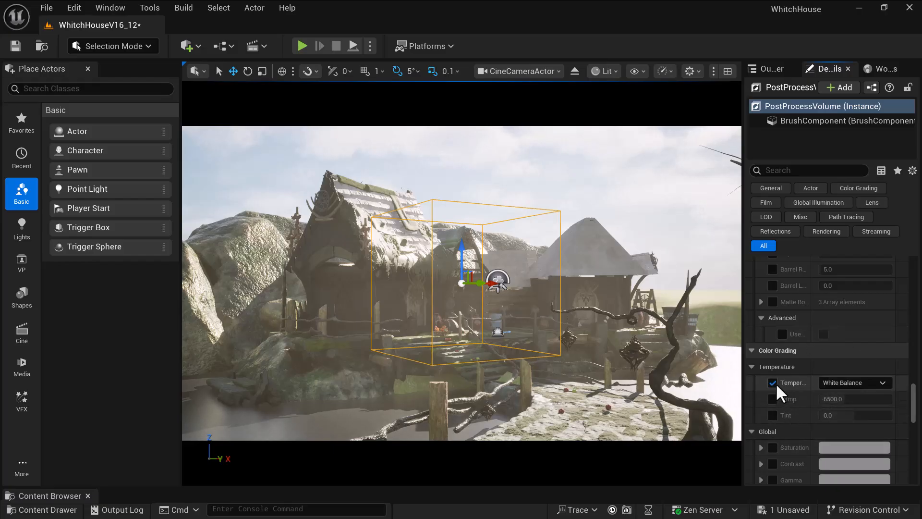
pyautogui.click(855, 383)
pyautogui.click(857, 404)
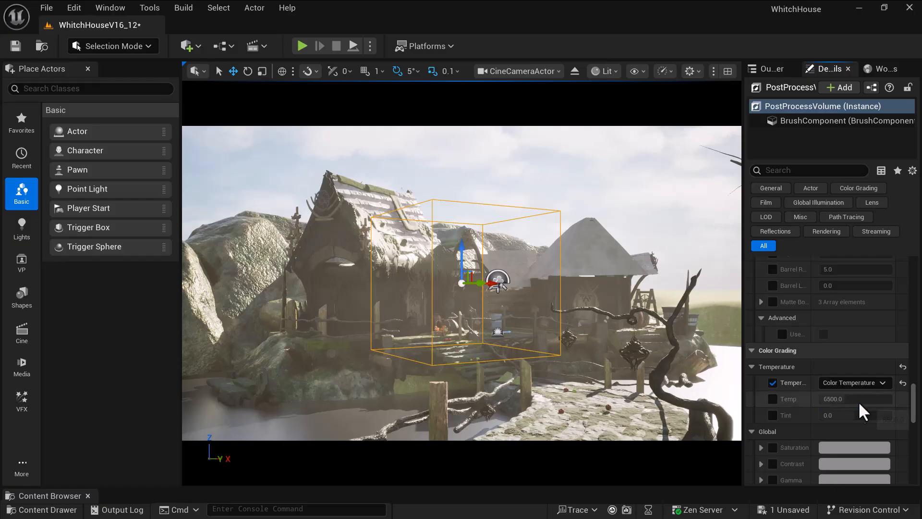
pyautogui.click(773, 399)
pyautogui.moveTo(845, 398); pyautogui.dragTo(883, 398)
pyautogui.write('4956')
pyautogui.press('Return')
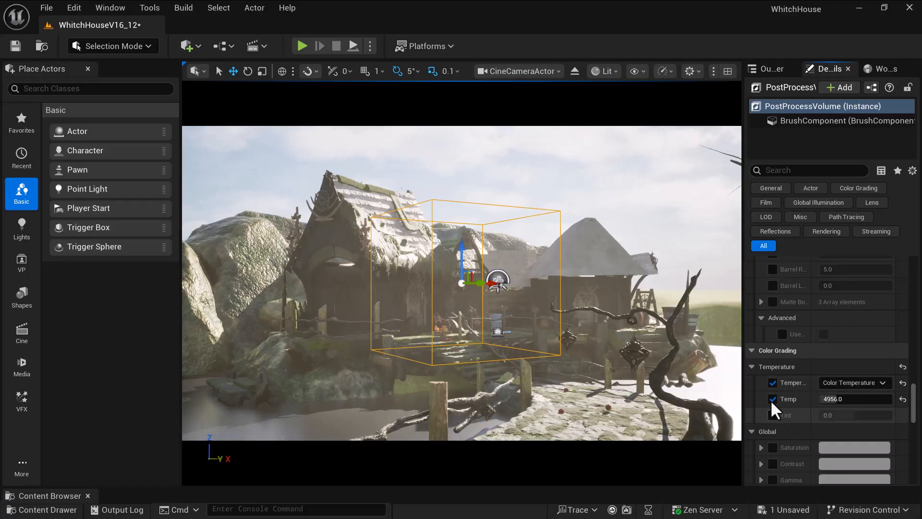
# Disable the Temperature Type and Temp overrides in Color Grading.
pyautogui.click(772, 382)
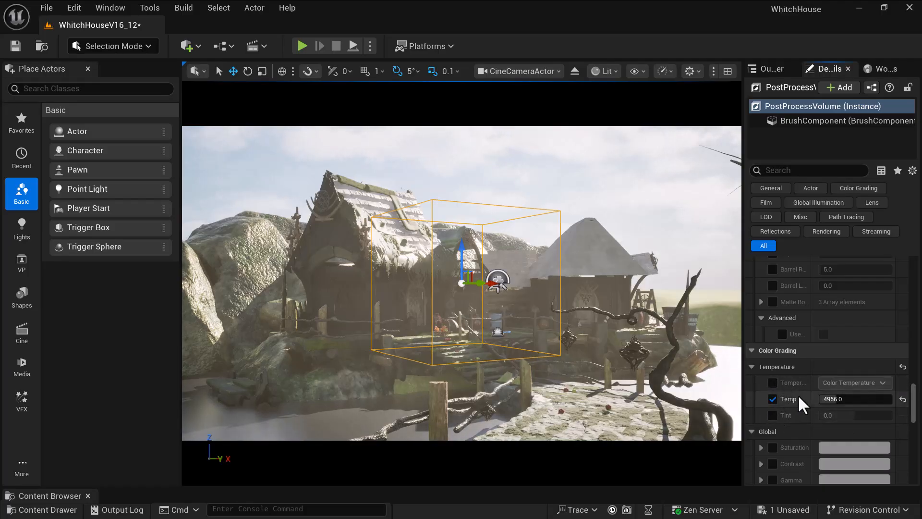
pyautogui.click(773, 399)
# Look through the Color Grading settings and expand the Film and Global Illumination categories below them.
pyautogui.scroll(-5, 794, 394)
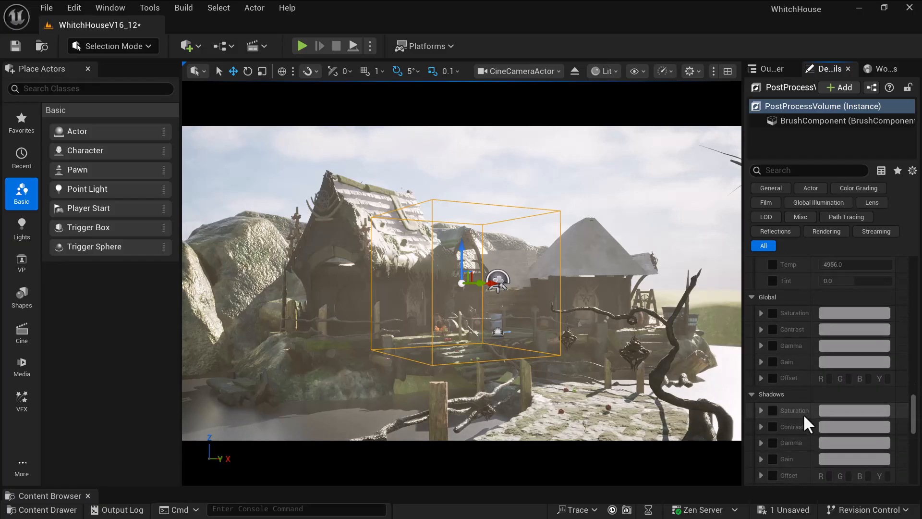
pyautogui.scroll(-5, 794, 381)
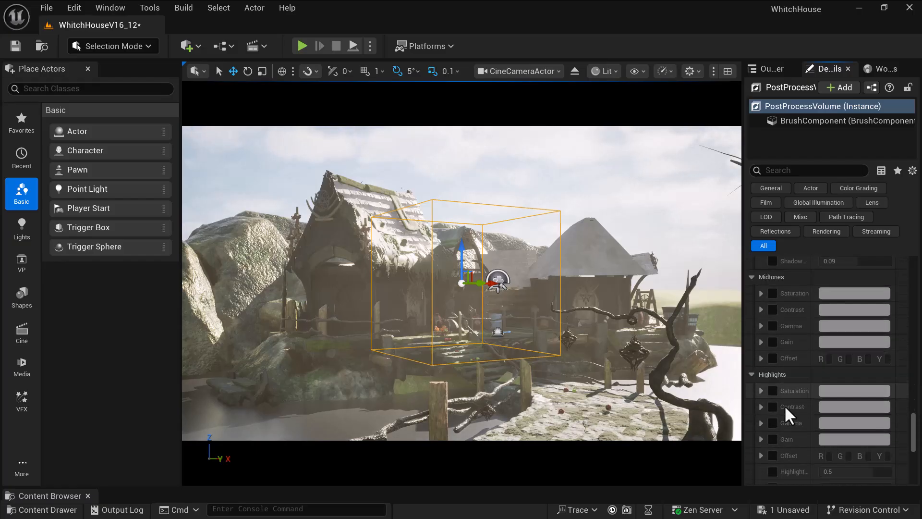
pyautogui.scroll(-3, 788, 403)
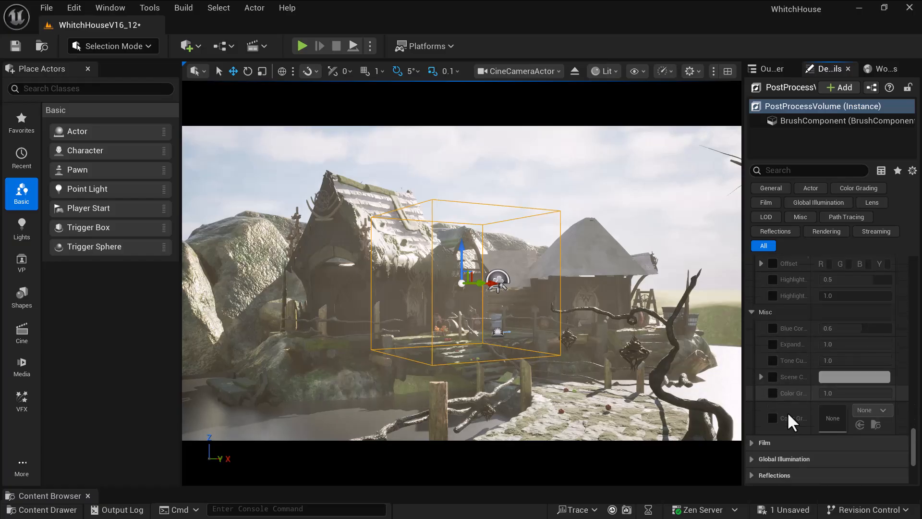
pyautogui.click(763, 442)
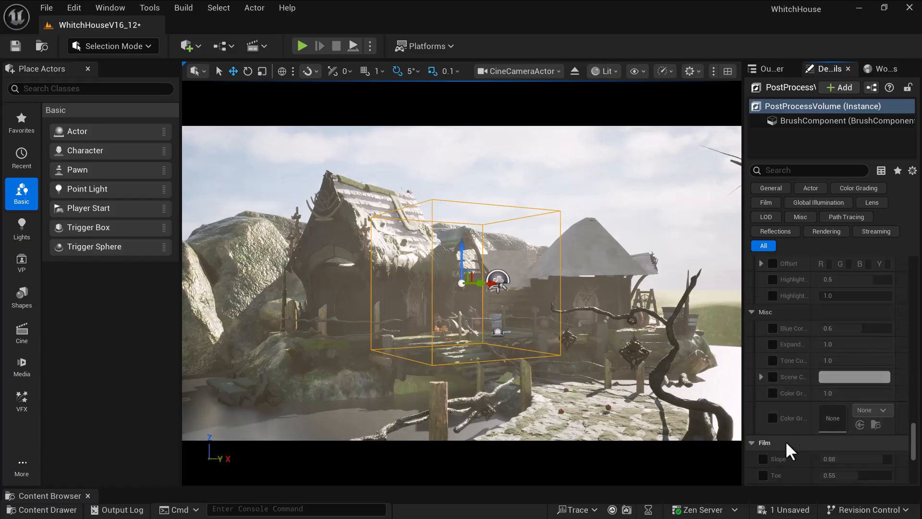
pyautogui.scroll(-3, 787, 422)
pyautogui.click(791, 405)
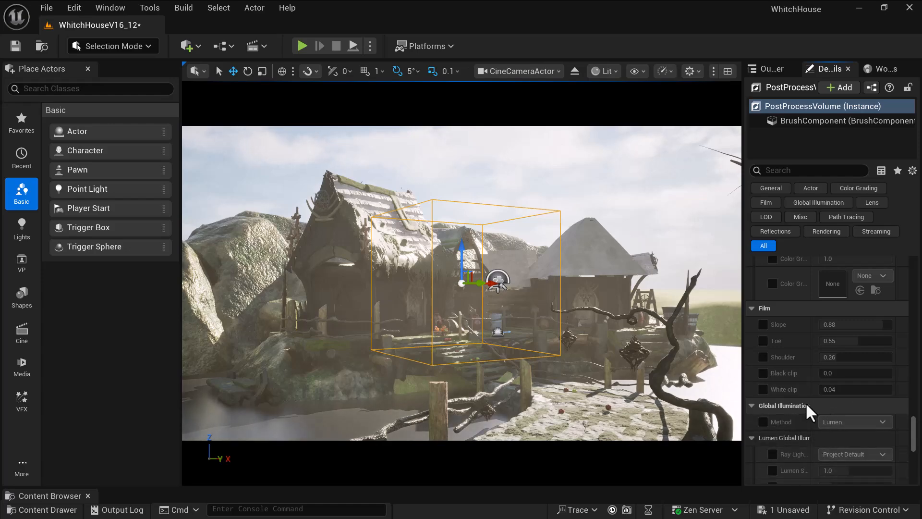
# Expand the advanced Global Illumination settings and the Reflections and Rendering Features categories.
pyautogui.scroll(-2, 809, 403)
pyautogui.scroll(-10, 809, 403)
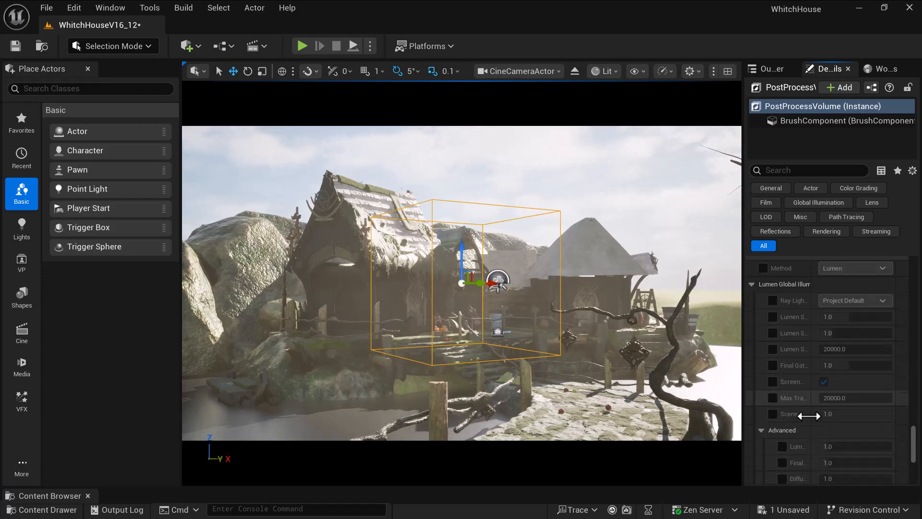
pyautogui.click(794, 447)
pyautogui.scroll(-5, 787, 432)
pyautogui.click(798, 398)
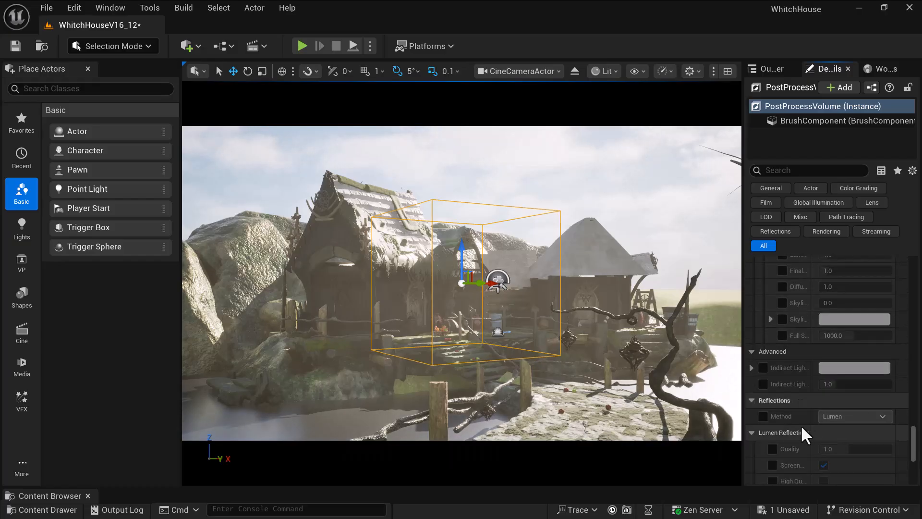
pyautogui.scroll(-5, 790, 432)
pyautogui.scroll(-4, 793, 442)
pyautogui.click(794, 437)
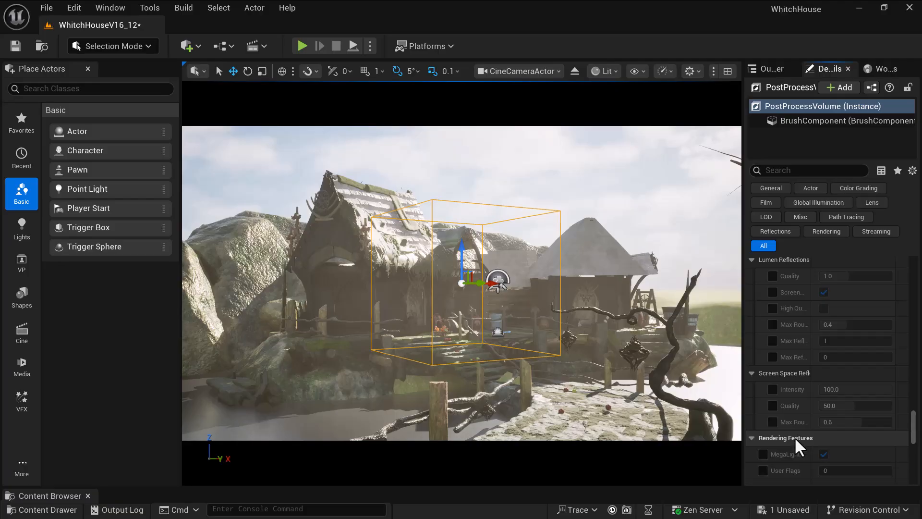
# Look through the Rendering Features and expand the Film Grain and Path Tracing categories.
pyautogui.scroll(-4, 797, 432)
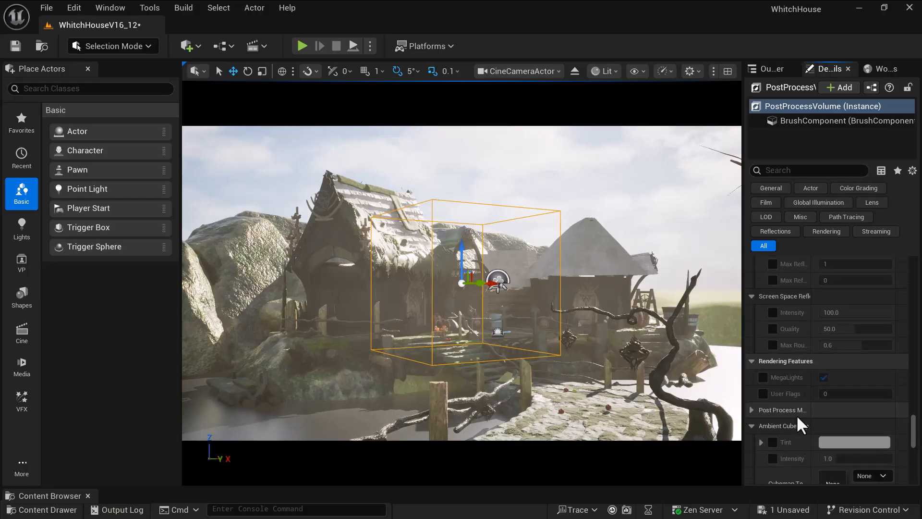
pyautogui.scroll(-5, 797, 435)
pyautogui.scroll(-9, 798, 423)
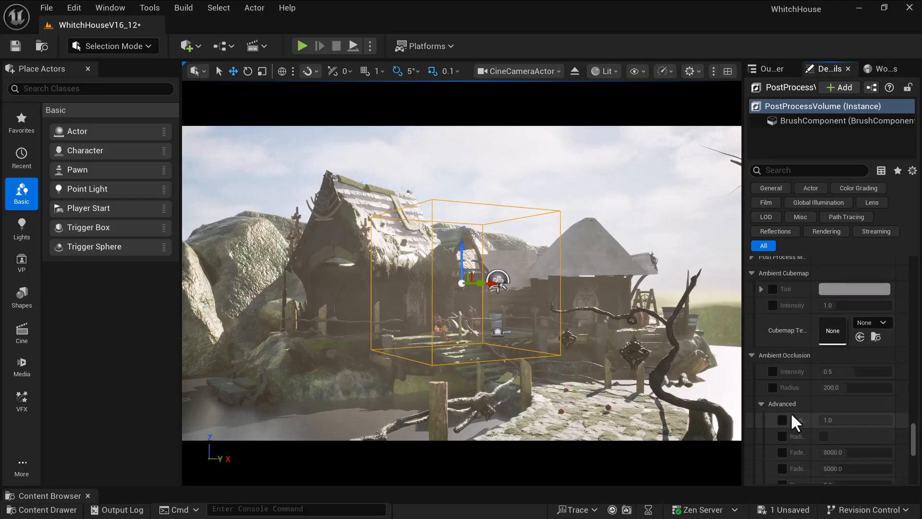
pyautogui.scroll(-8, 799, 434)
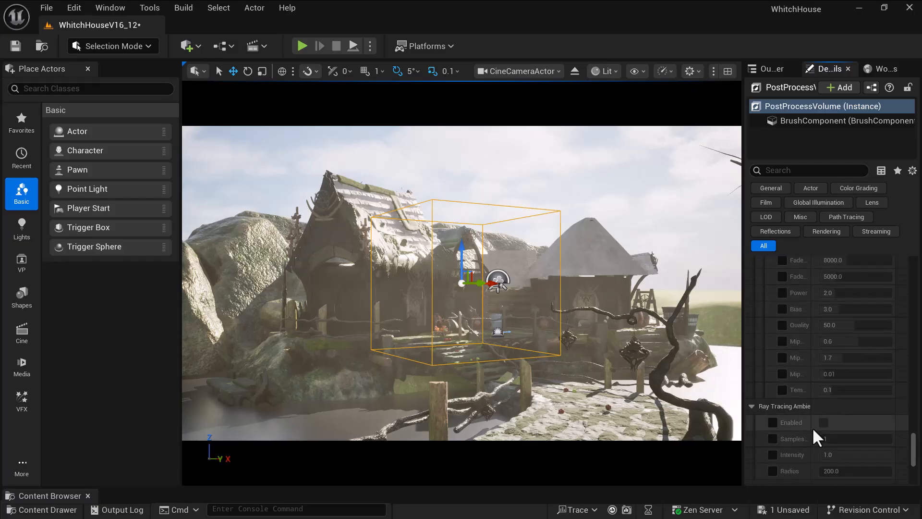
pyautogui.scroll(-4, 814, 422)
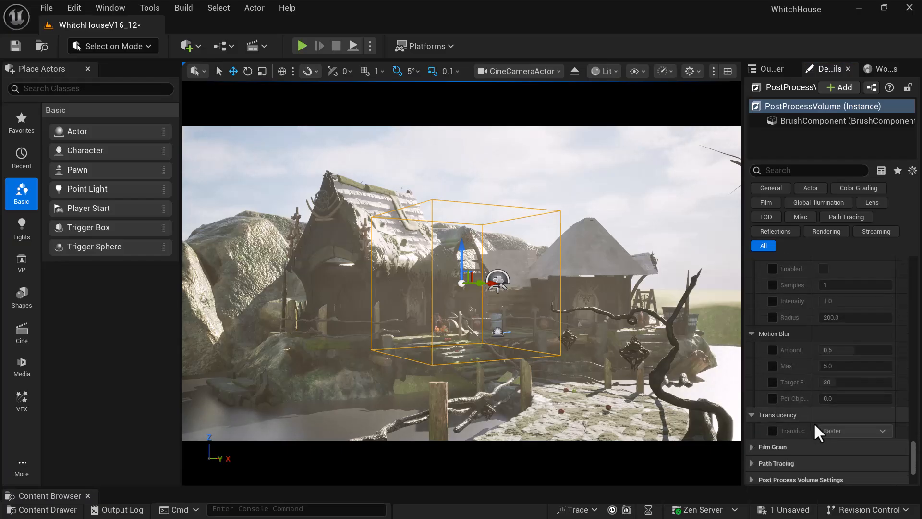
pyautogui.click(800, 447)
pyautogui.scroll(-10, 806, 408)
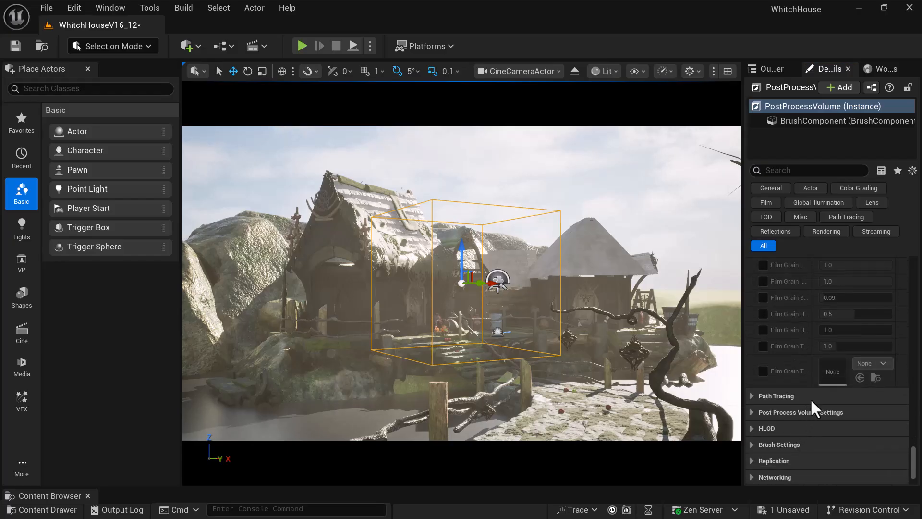
pyautogui.click(812, 397)
pyautogui.scroll(-3, 795, 408)
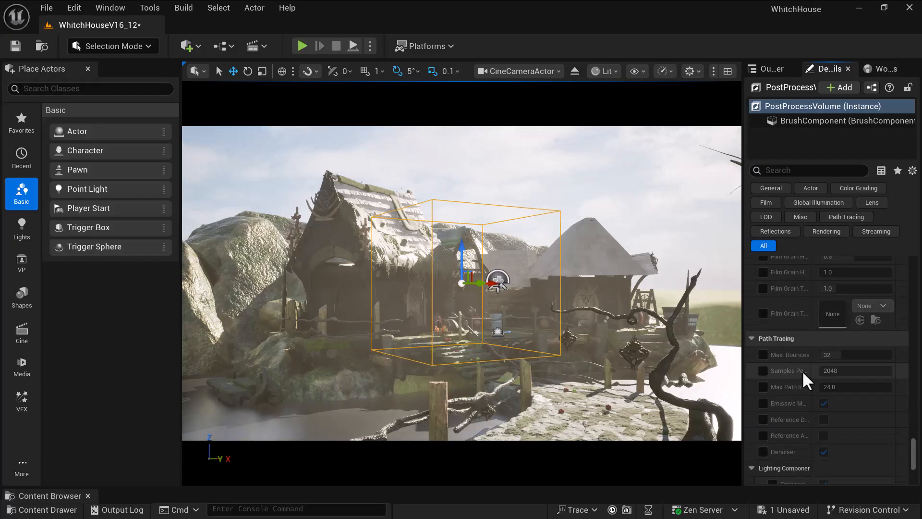
pyautogui.scroll(-10, 800, 413)
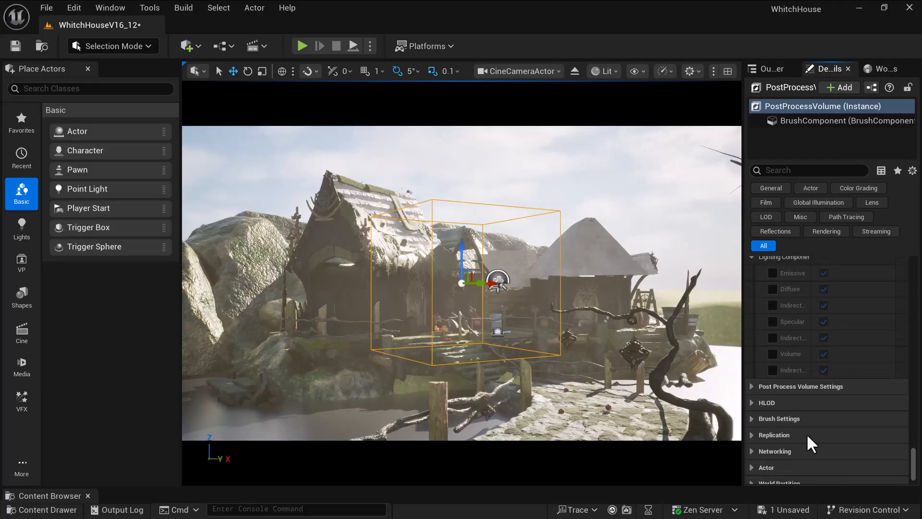
# Expand the Post Process Volume Settings, HLOD and Brush Settings categories and look through their options.
pyautogui.click(794, 384)
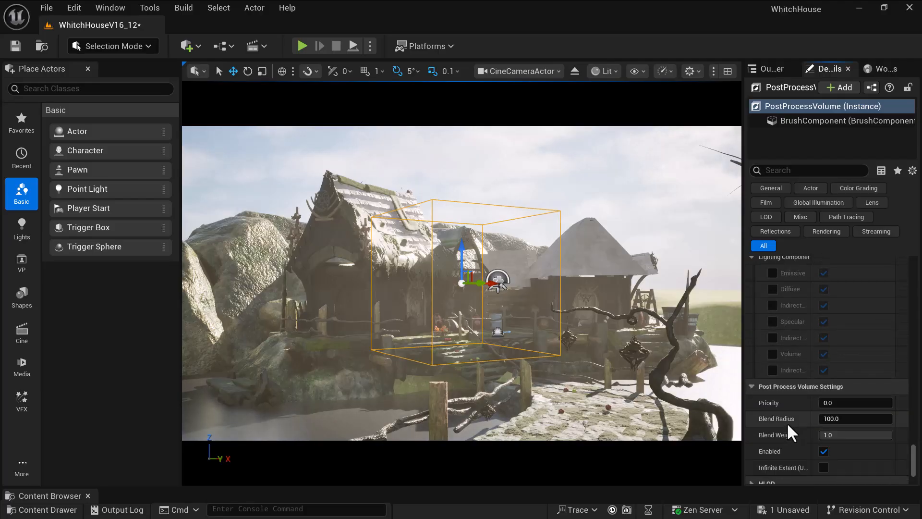
pyautogui.scroll(-3, 789, 428)
pyautogui.click(792, 424)
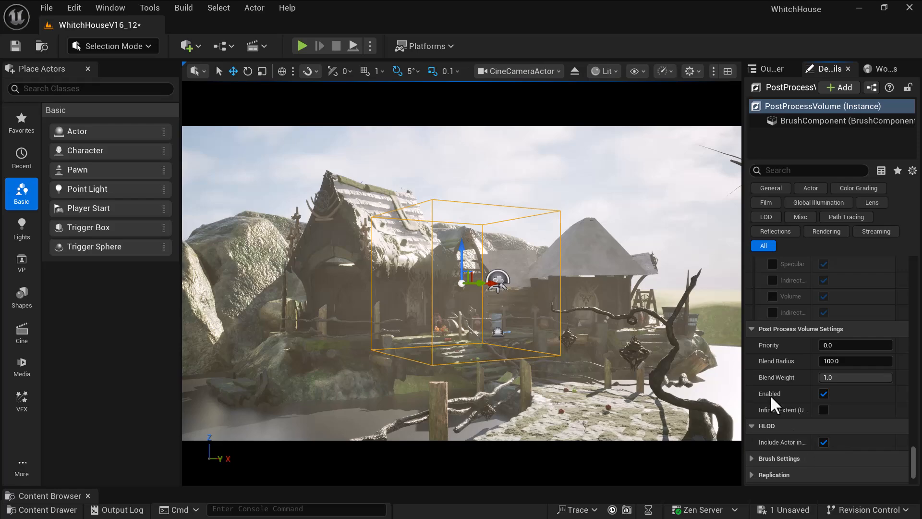
pyautogui.scroll(-3, 783, 413)
pyautogui.click(788, 400)
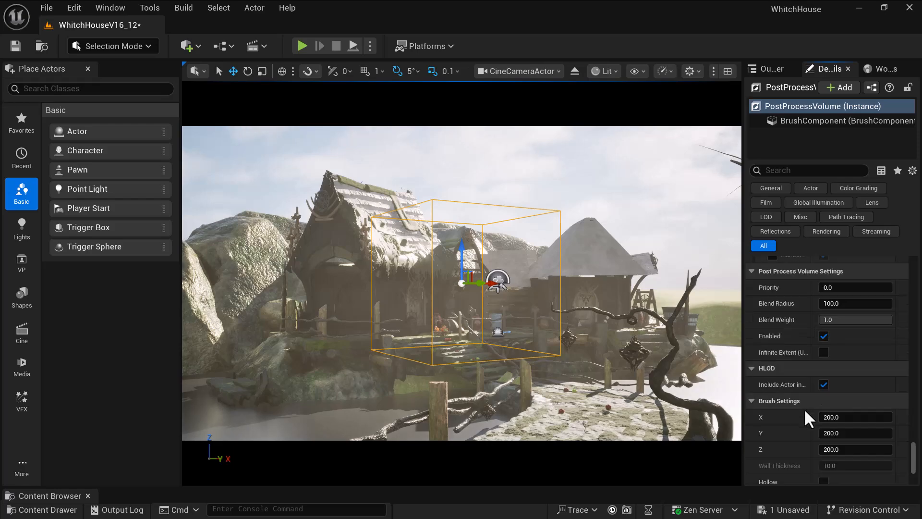
pyautogui.scroll(-3, 792, 422)
pyautogui.scroll(-2, 783, 437)
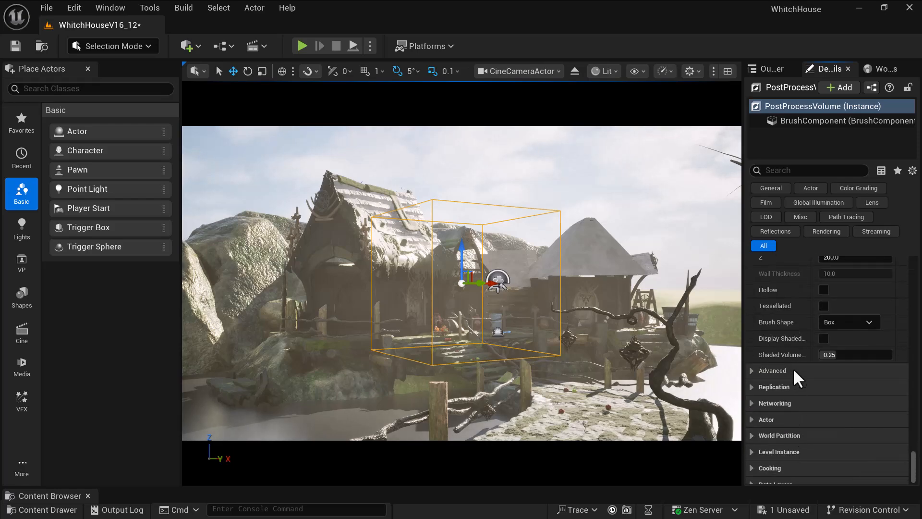
# Expand the advanced Brush Settings and the Replication and Networking categories.
pyautogui.click(793, 370)
pyautogui.click(792, 422)
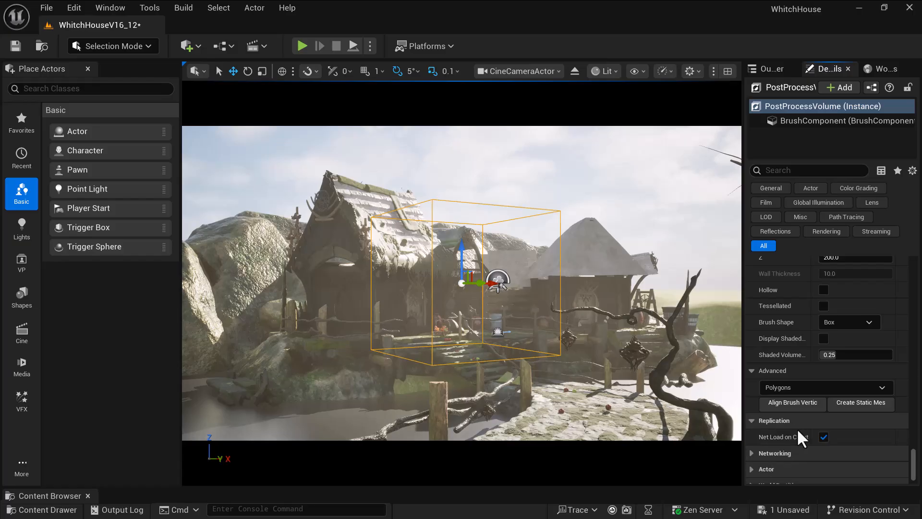
pyautogui.click(800, 454)
pyautogui.scroll(-2, 788, 454)
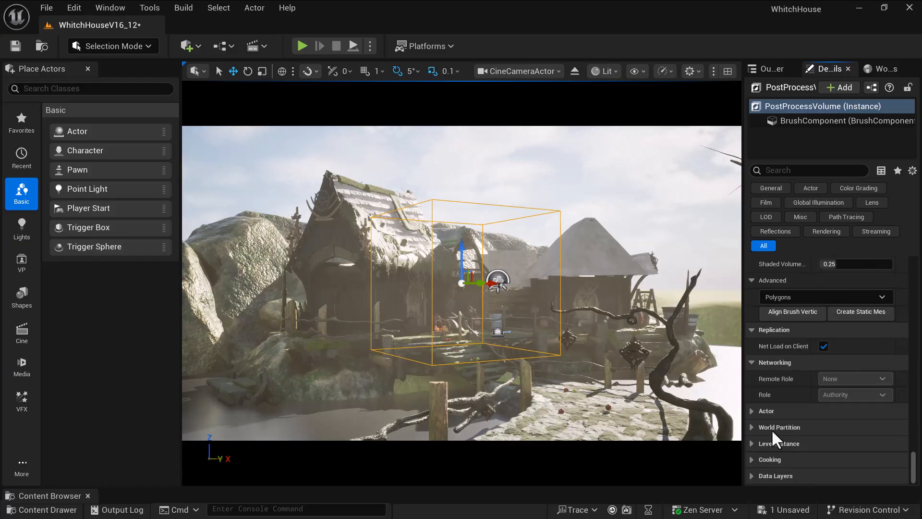
# Expand the World Partition, Level Instance, Cooking and Data Layers categories to show the remaining volume settings.
pyautogui.click(785, 427)
pyautogui.scroll(-1, 788, 432)
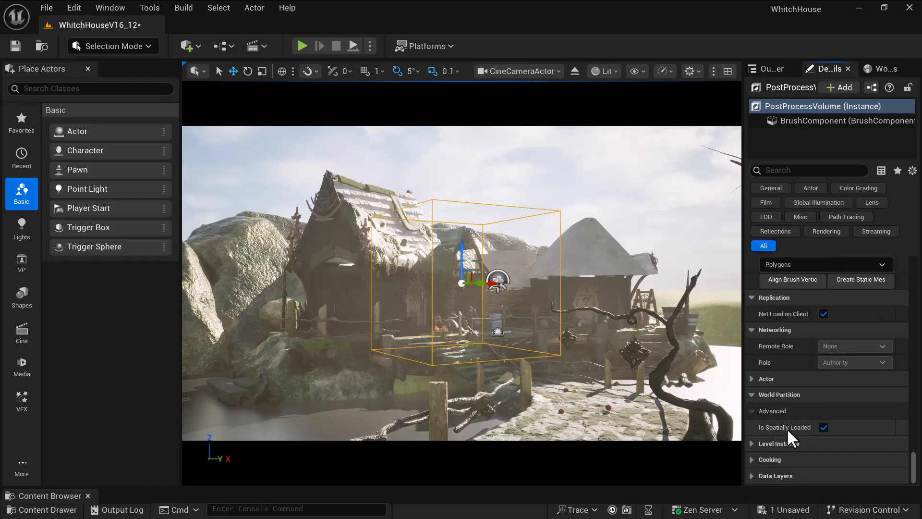
pyautogui.click(785, 443)
pyautogui.scroll(-1, 787, 446)
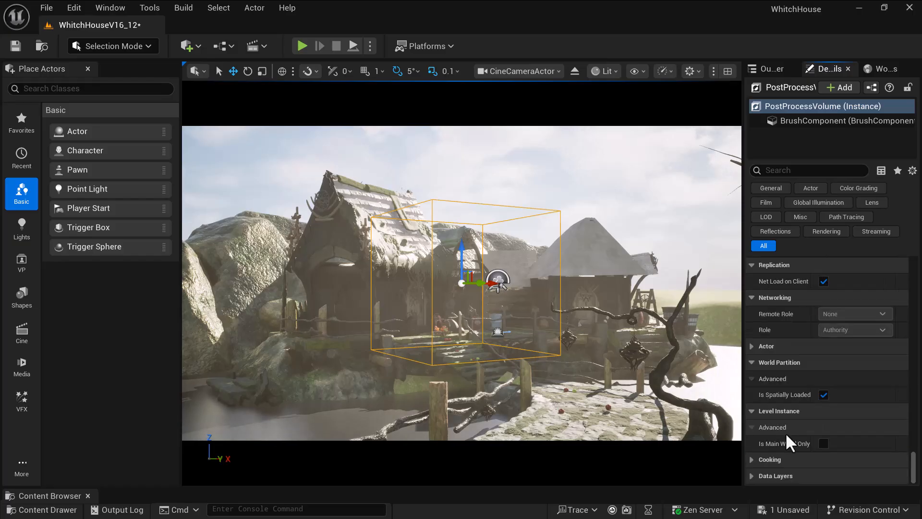
pyautogui.click(776, 460)
pyautogui.scroll(-1, 803, 463)
pyautogui.click(775, 476)
pyautogui.scroll(-2, 796, 452)
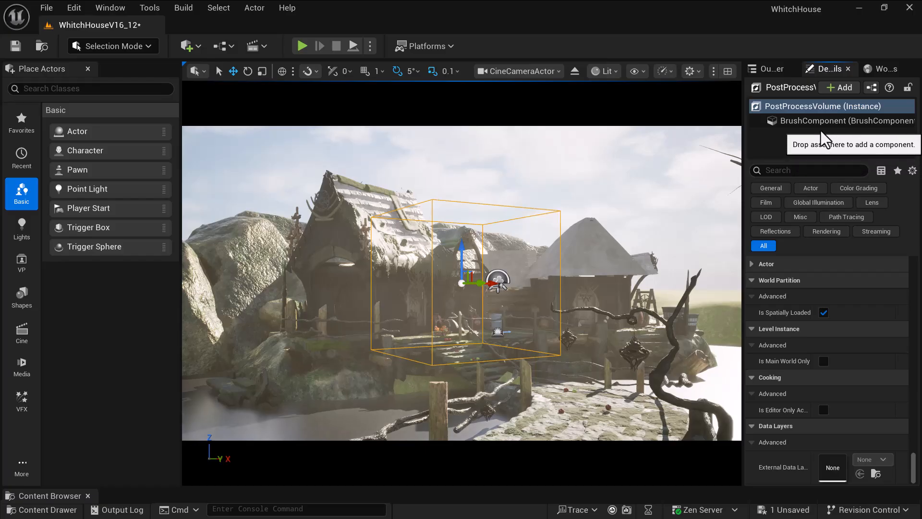
# Scale the Post Process Volume up uniformly in the viewport so its box extends well beyond its original bounds.
pyautogui.moveTo(817, 120)
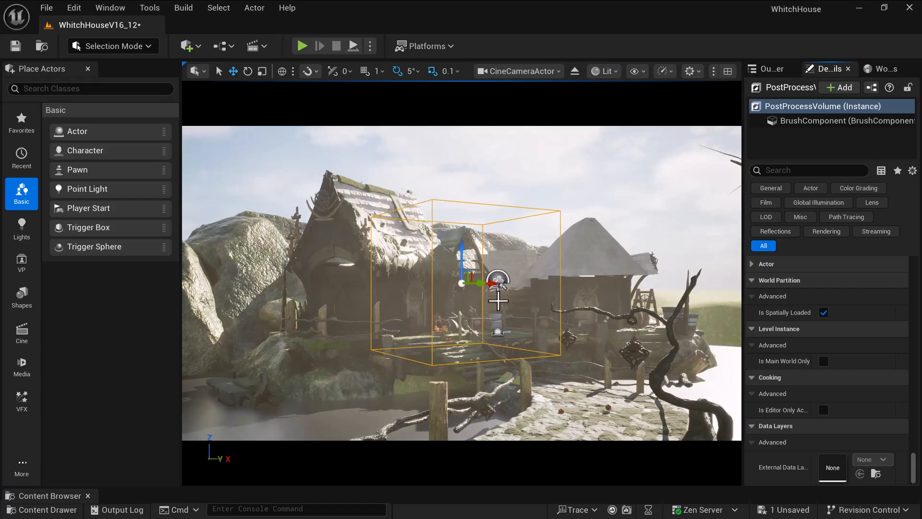
pyautogui.moveTo(461, 284); pyautogui.dragTo(509, 257)
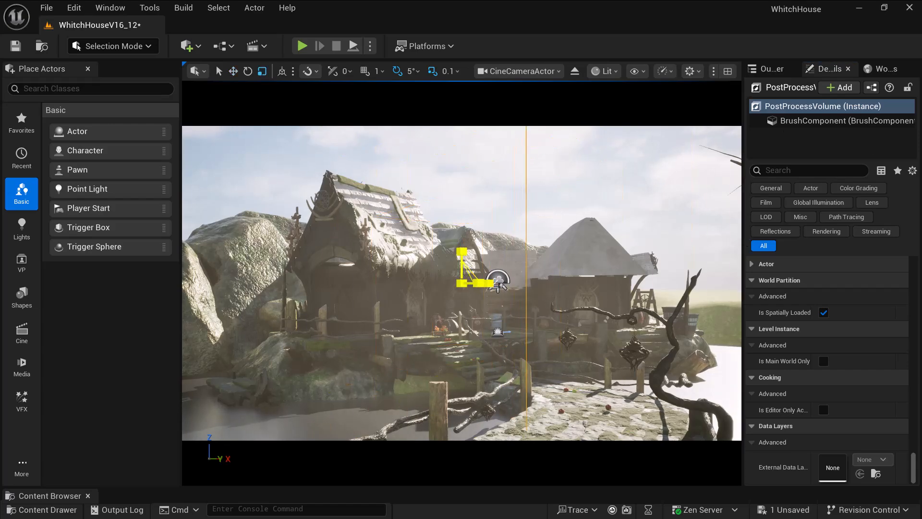
# Switch the viewport to the Perspective view and scale the Post Process Volume up uniformly around the witch house scene.
pyautogui.click(518, 71)
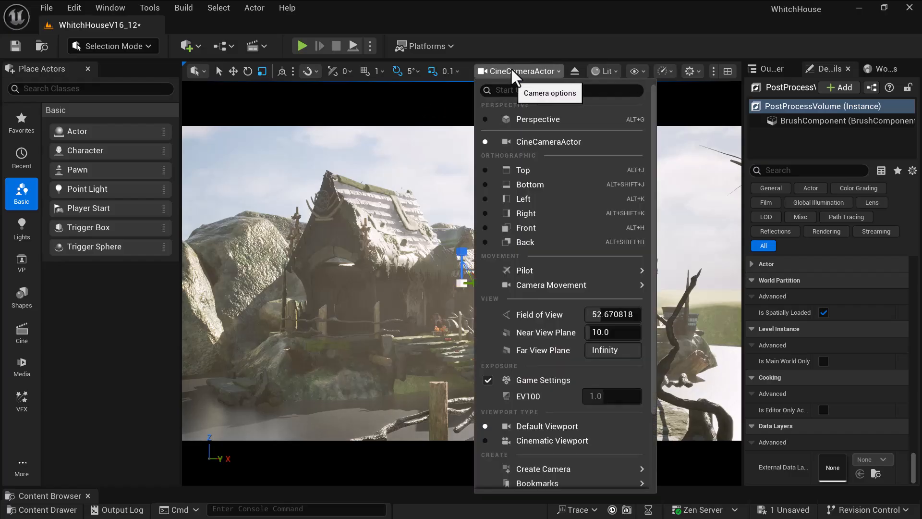
pyautogui.click(545, 121)
pyautogui.scroll(-5, 520, 260)
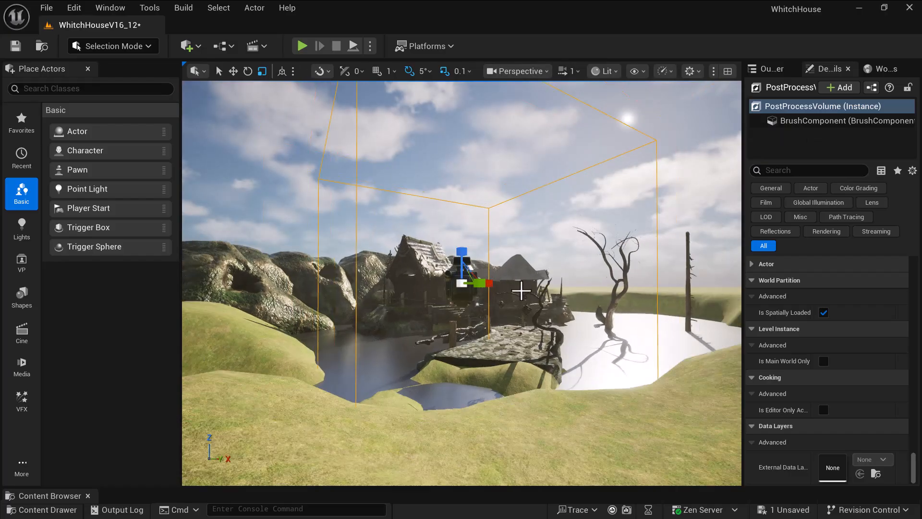
pyautogui.keyDown('alt'); pyautogui.moveTo(449, 294); pyautogui.dragTo(492, 306); pyautogui.keyUp('alt')
pyautogui.scroll(-1, 448, 294)
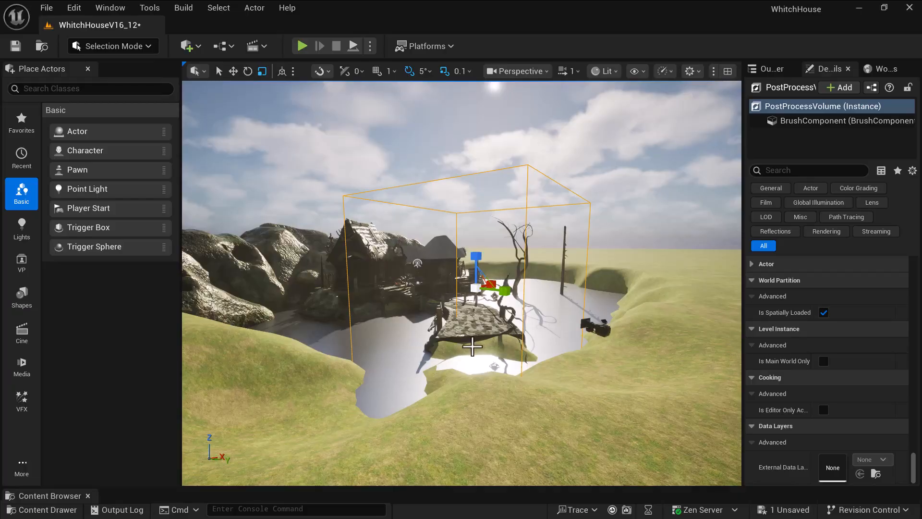
pyautogui.keyDown('alt'); pyautogui.moveTo(467, 346); pyautogui.dragTo(489, 349); pyautogui.keyUp('alt')
pyautogui.scroll(-2, 467, 346)
pyautogui.moveTo(477, 288); pyautogui.dragTo(508, 267)
# Enlarge the Post Process Volume further until its box surrounds the house, the water and the rocks.
pyautogui.scroll(-4, 488, 300)
pyautogui.keyDown('alt'); pyautogui.moveTo(498, 340); pyautogui.dragTo(525, 354); pyautogui.keyUp('alt')
pyautogui.scroll(-4, 497, 317)
pyautogui.moveTo(472, 286); pyautogui.dragTo(492, 274)
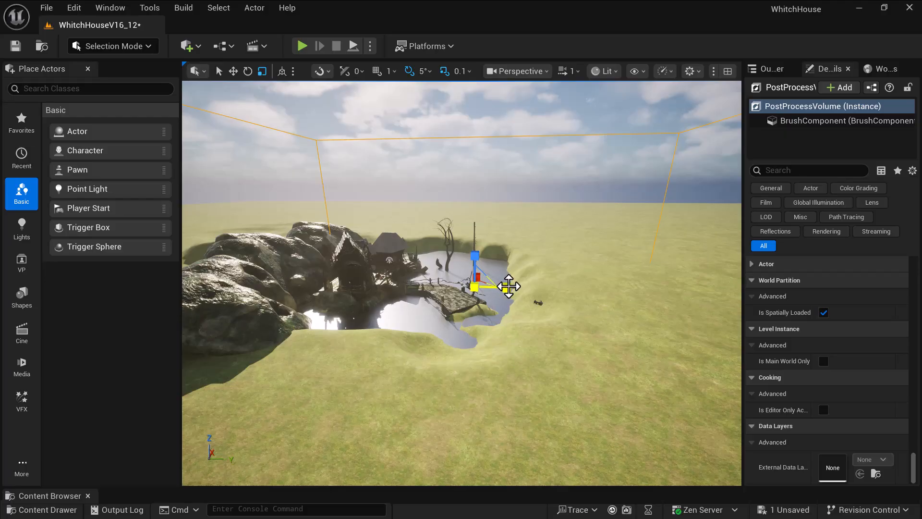
pyautogui.keyDown('alt'); pyautogui.moveTo(526, 281); pyautogui.dragTo(581, 271); pyautogui.keyUp('alt')
pyautogui.moveTo(494, 280); pyautogui.dragTo(509, 273)
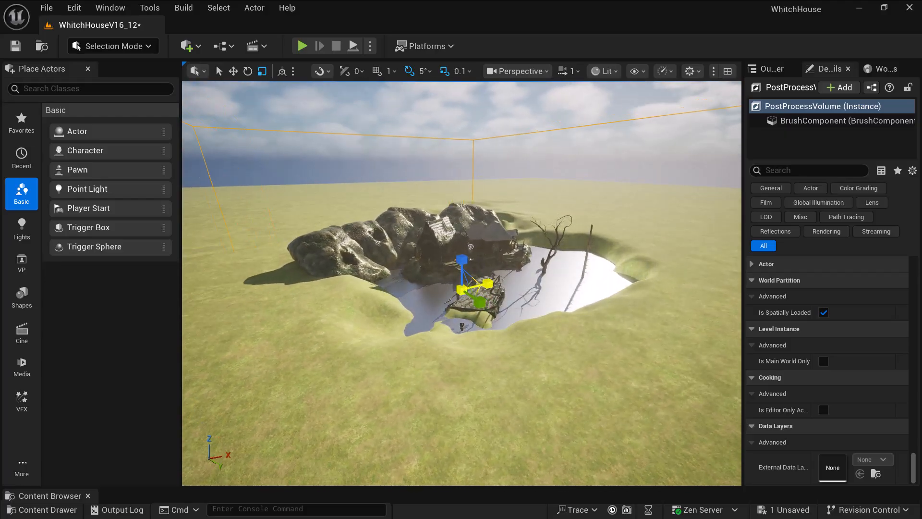
# Move the Post Process Volume to reposition its box over the scene and return the viewport to the CineCameraActor view.
pyautogui.press('w')
pyautogui.keyDown('alt'); pyautogui.moveTo(508, 338); pyautogui.dragTo(511, 317); pyautogui.keyUp('alt')
pyautogui.moveTo(509, 274); pyautogui.dragTo(525, 246)
pyautogui.click(502, 73)
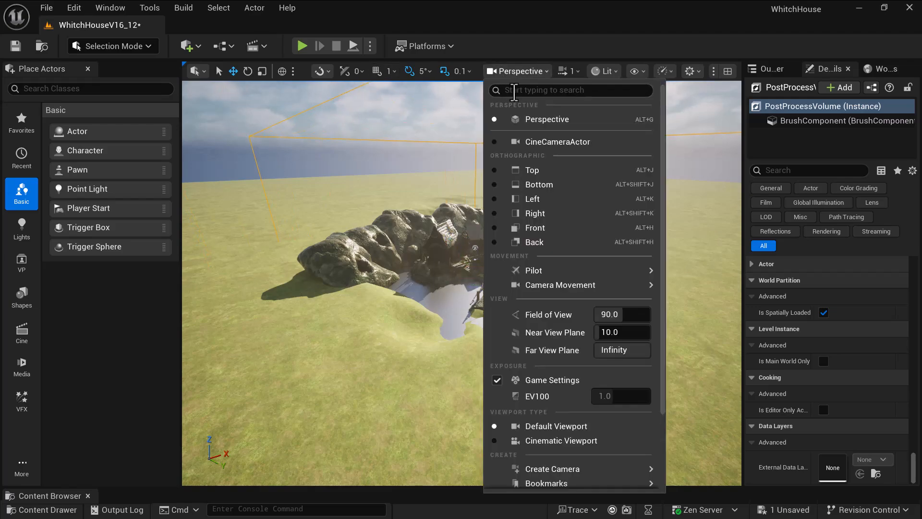
pyautogui.click(540, 143)
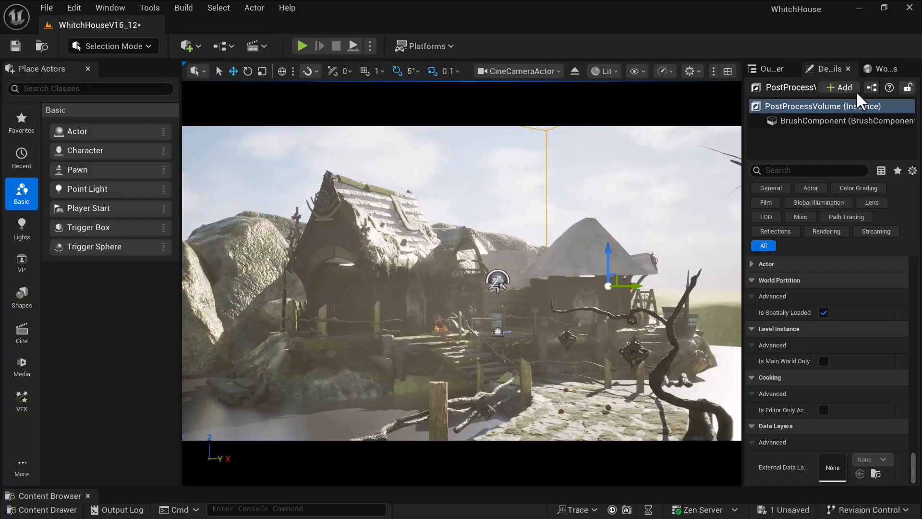
# Show the Outliner and create a new folder at the root of the level.
pyautogui.click(776, 67)
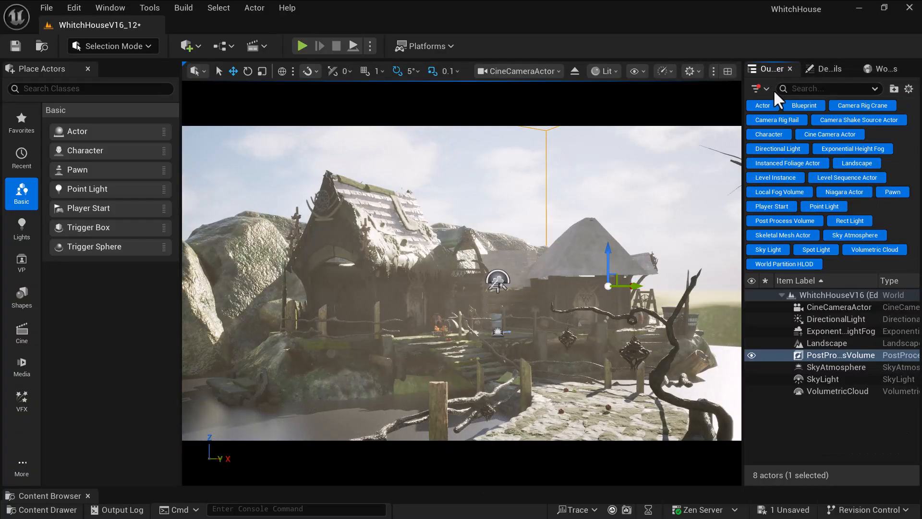
pyautogui.click(781, 295)
pyautogui.click(781, 295)
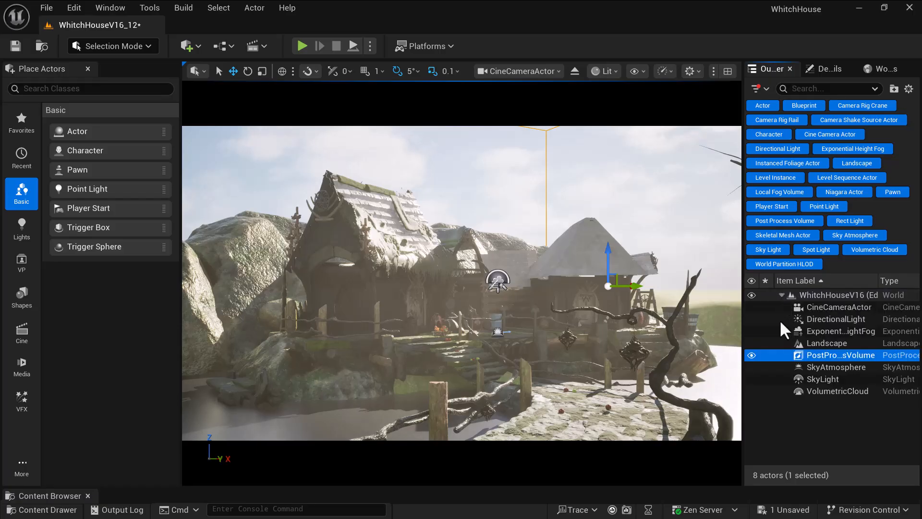
pyautogui.rightClick(820, 425)
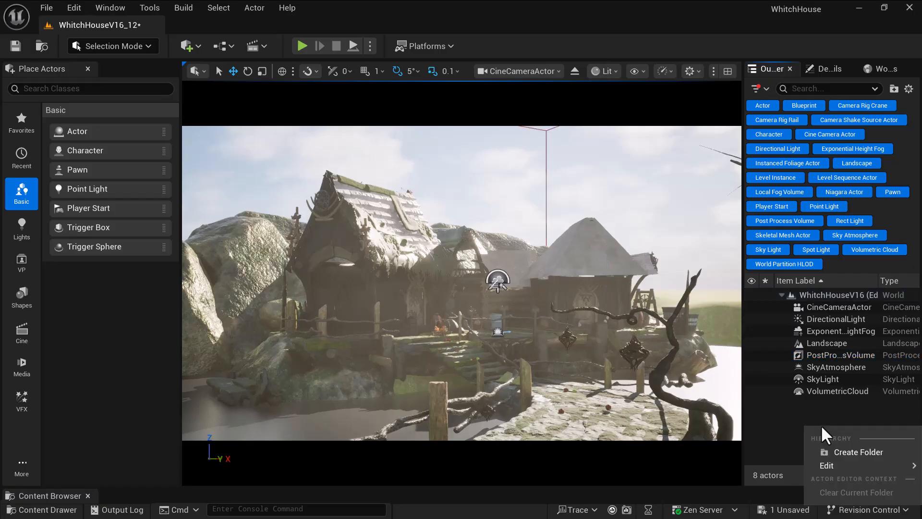
pyautogui.click(849, 452)
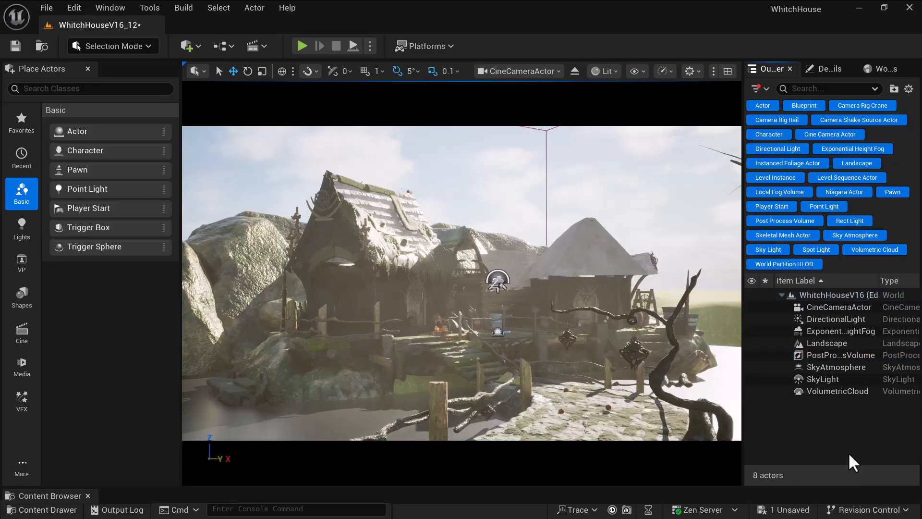
pyautogui.rightClick(797, 422)
pyautogui.moveTo(825, 465)
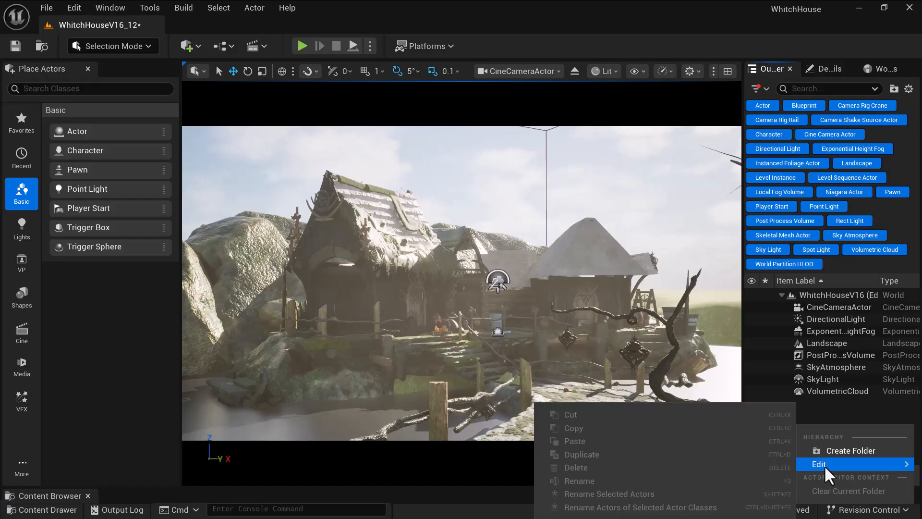
pyautogui.click(779, 405)
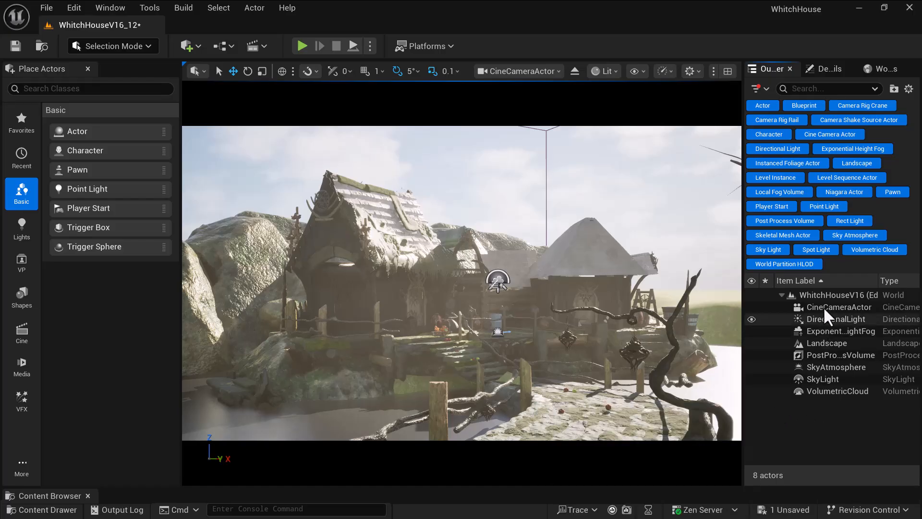
# Move the CineCameraActor into the existing NewFolder1 folder.
pyautogui.click(824, 306)
pyautogui.rightClick(826, 306)
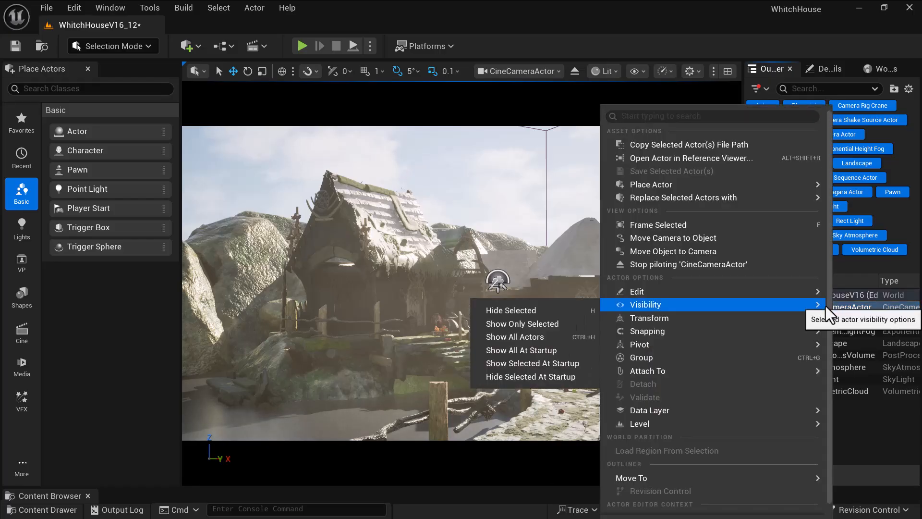
pyautogui.moveTo(793, 477)
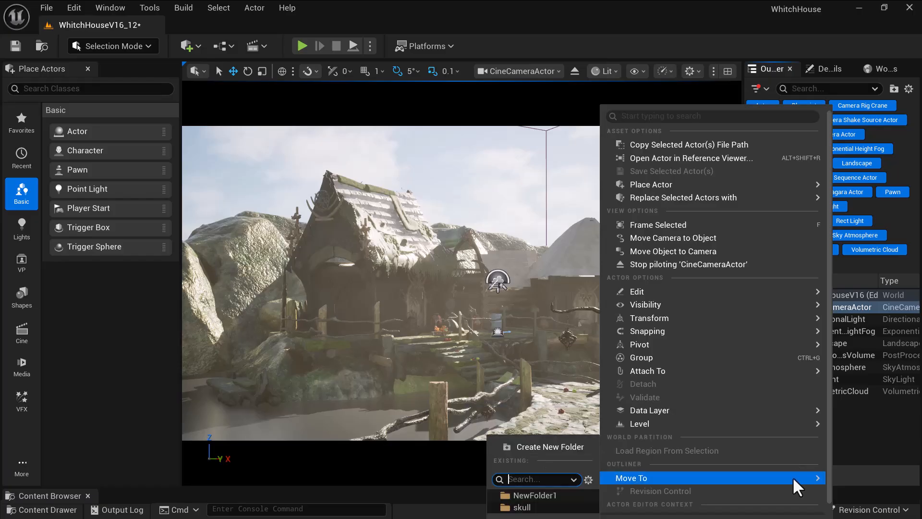
pyautogui.click(555, 498)
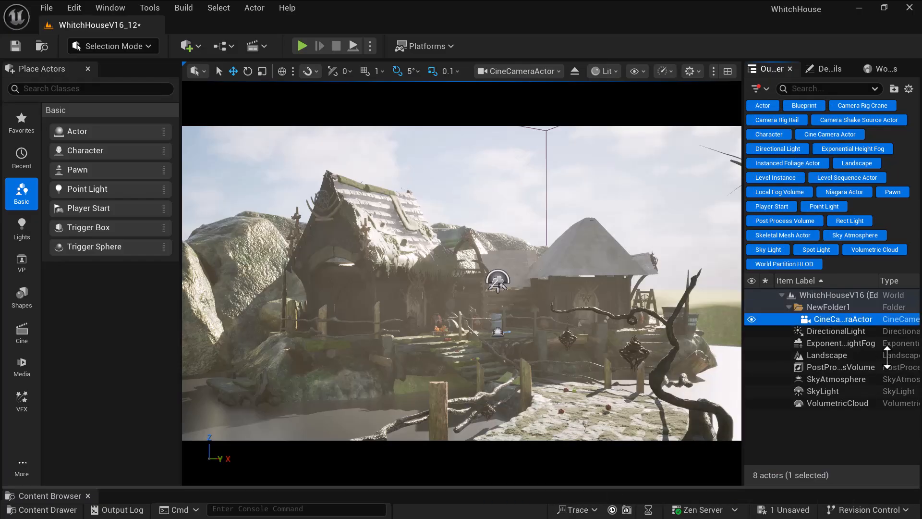
# Rename the folder containing the camera to Light&Cam.
pyautogui.rightClick(829, 305)
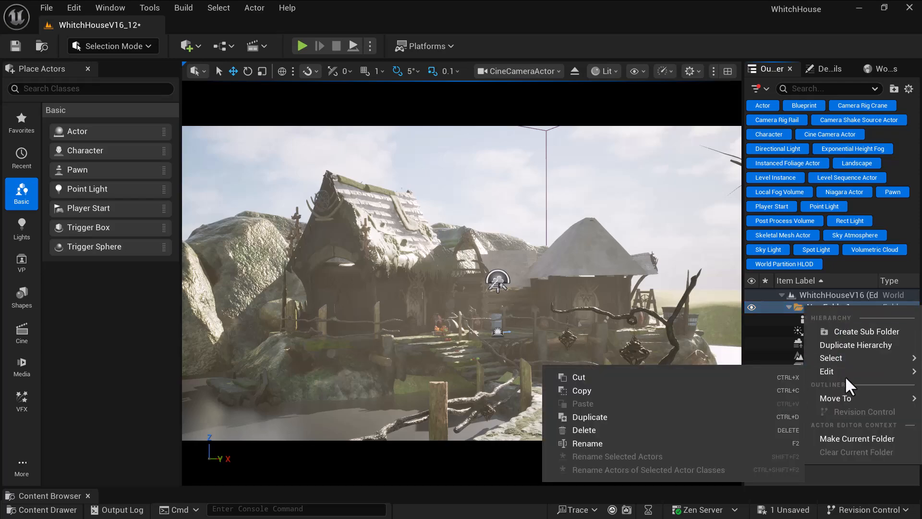
pyautogui.click(611, 441)
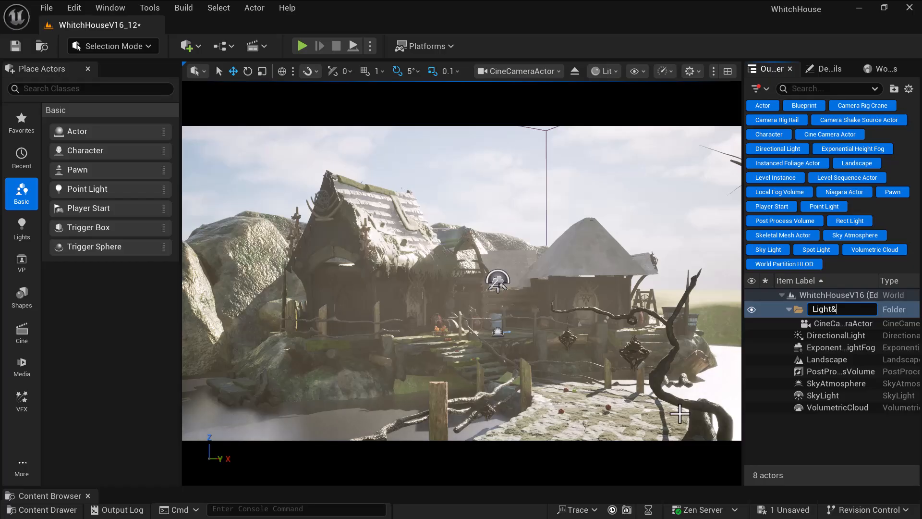
pyautogui.write('Light&CAm')
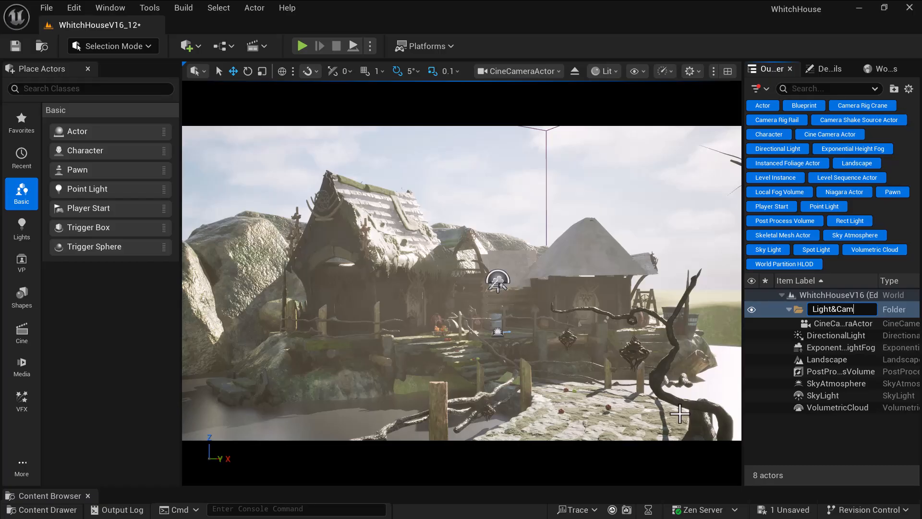
pyautogui.press('Return')
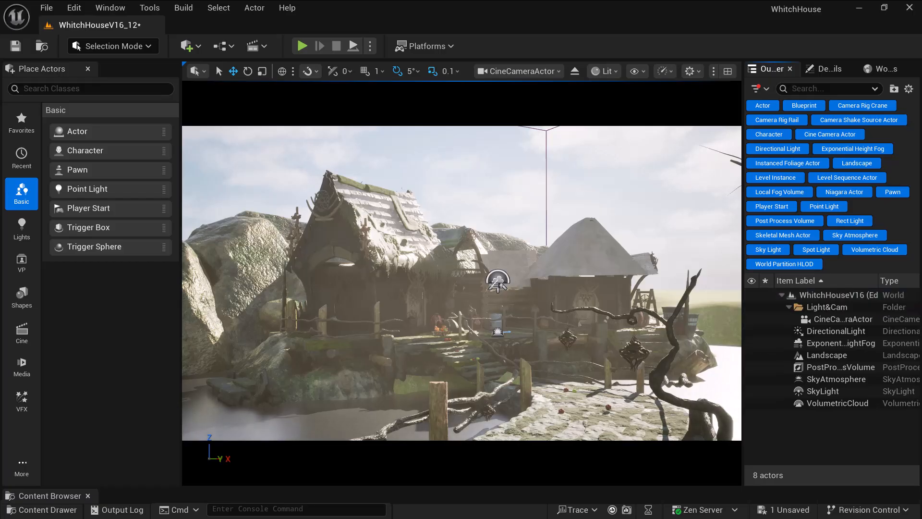
pyautogui.press('super')
pyautogui.click(261, 42)
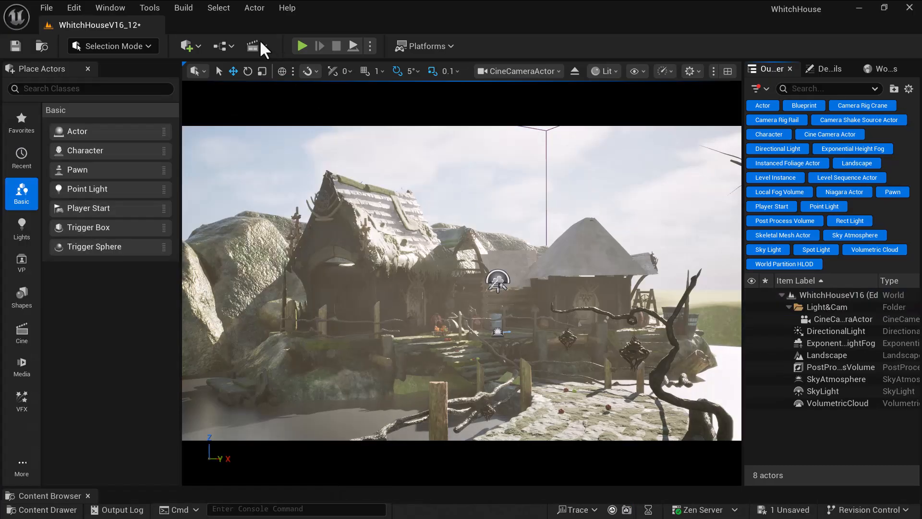
# Move the DirectionalLight and the ExponentialHeightFog into the Light&Cam folder.
pyautogui.rightClick(840, 332)
pyautogui.moveTo(794, 478)
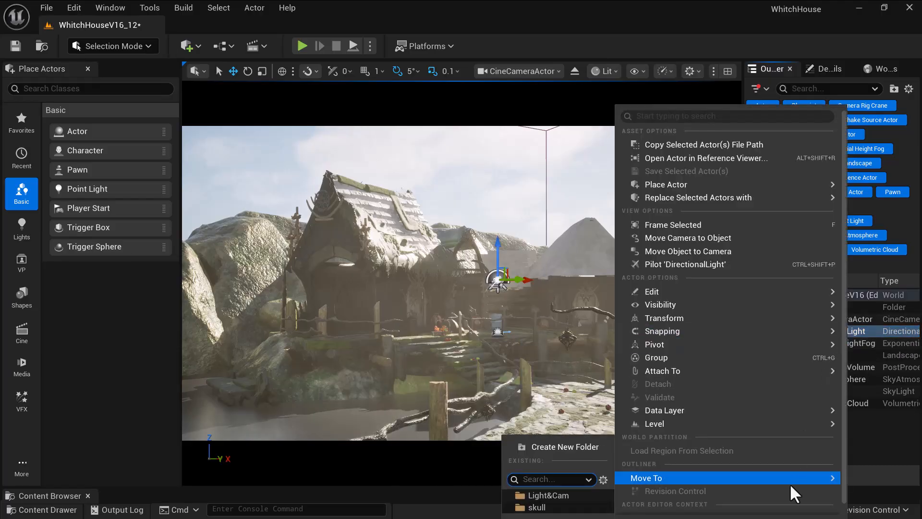
pyautogui.click(558, 495)
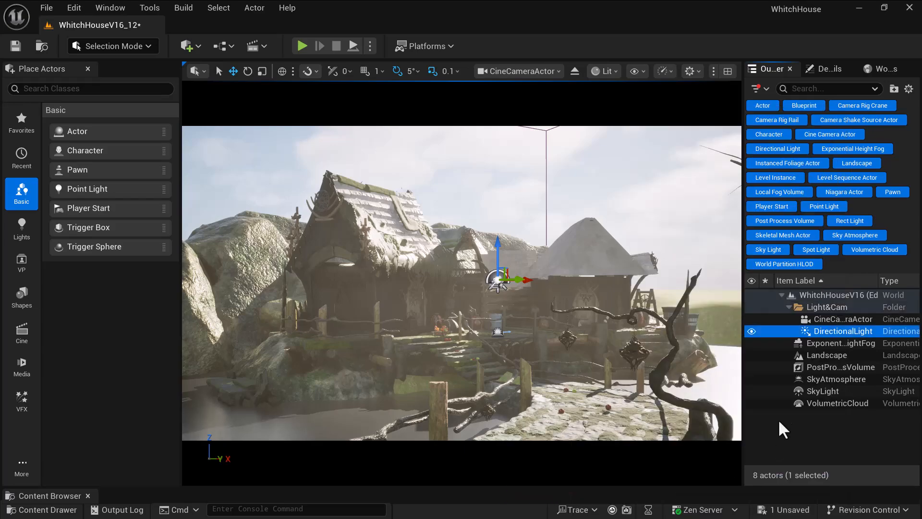
pyautogui.click(842, 342)
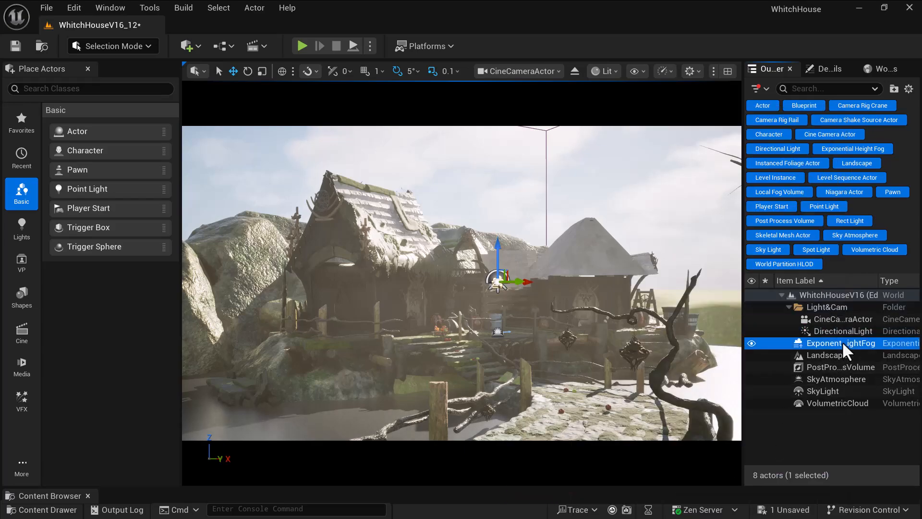
pyautogui.rightClick(843, 343)
pyautogui.moveTo(786, 478)
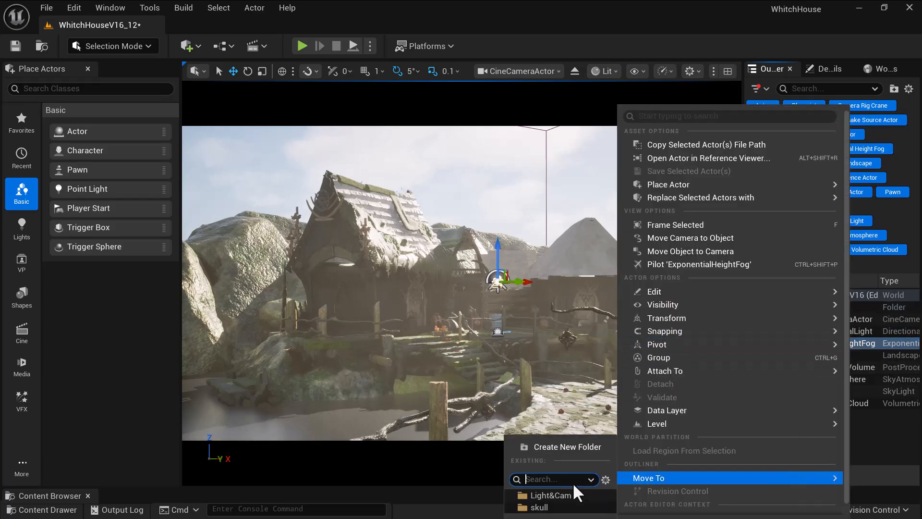
pyautogui.click(557, 495)
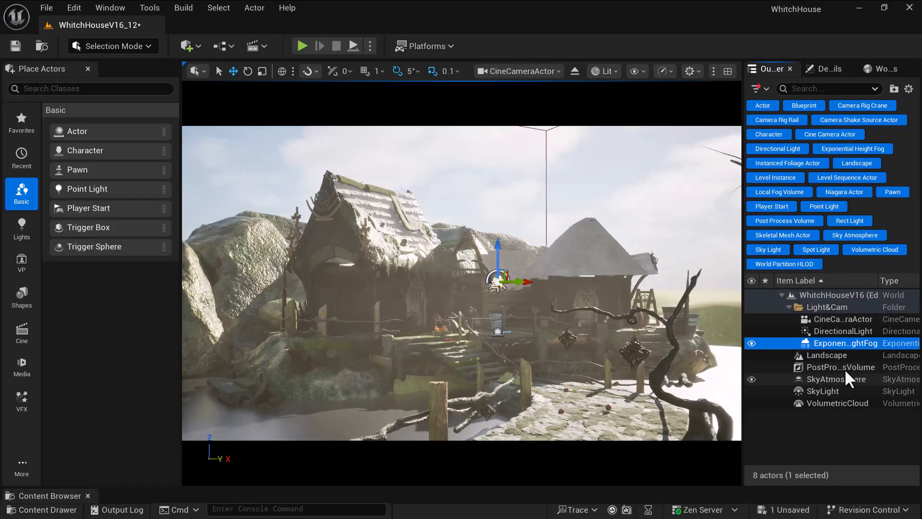
# Move the PostProcessVolume and the SkyAtmosphere into the Light&Cam folder.
pyautogui.click(845, 368)
pyautogui.rightClick(847, 368)
pyautogui.moveTo(786, 477)
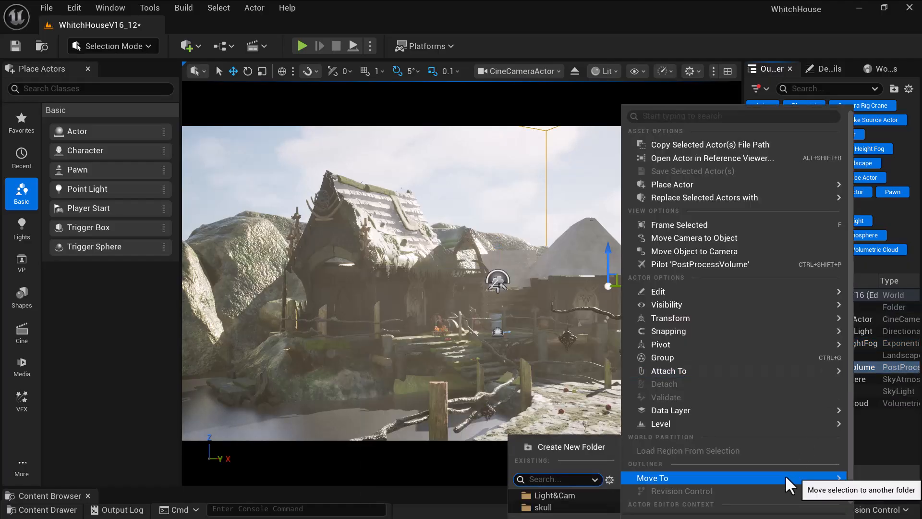
pyautogui.click(574, 496)
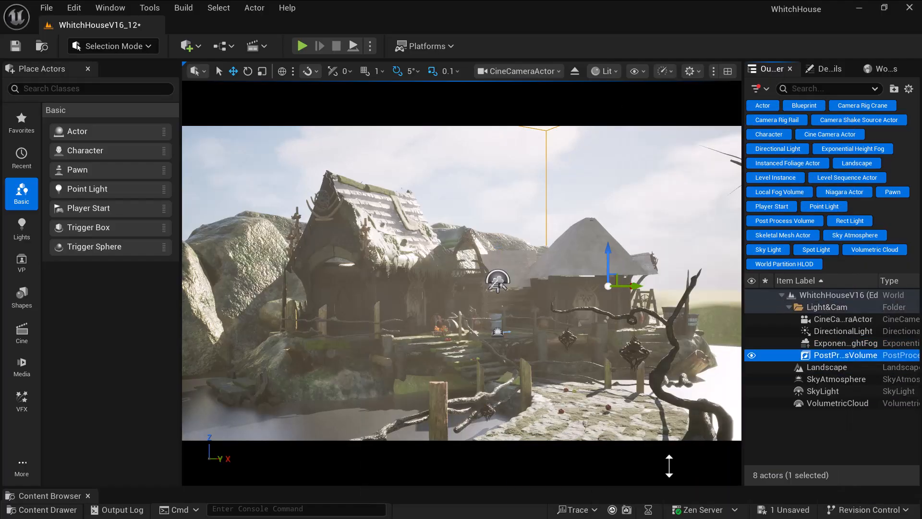
pyautogui.click(847, 379)
pyautogui.rightClick(846, 378)
pyautogui.moveTo(733, 477)
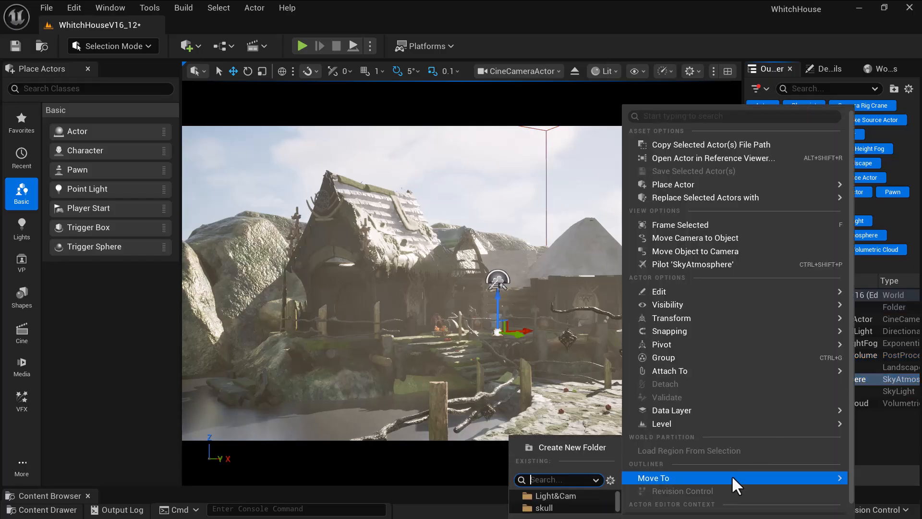
pyautogui.click(560, 498)
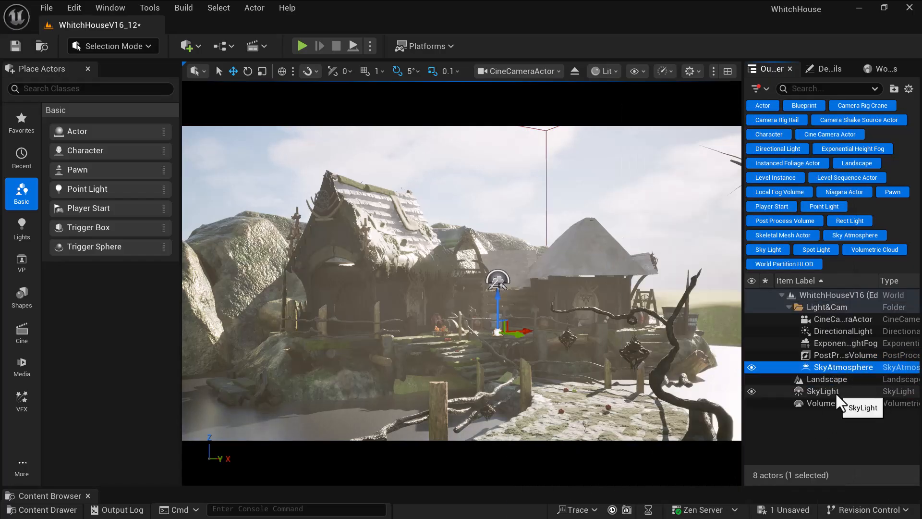
# Move the SkyLight and the VolumetricCloud into the Light&Cam folder.
pyautogui.click(833, 391)
pyautogui.rightClick(833, 393)
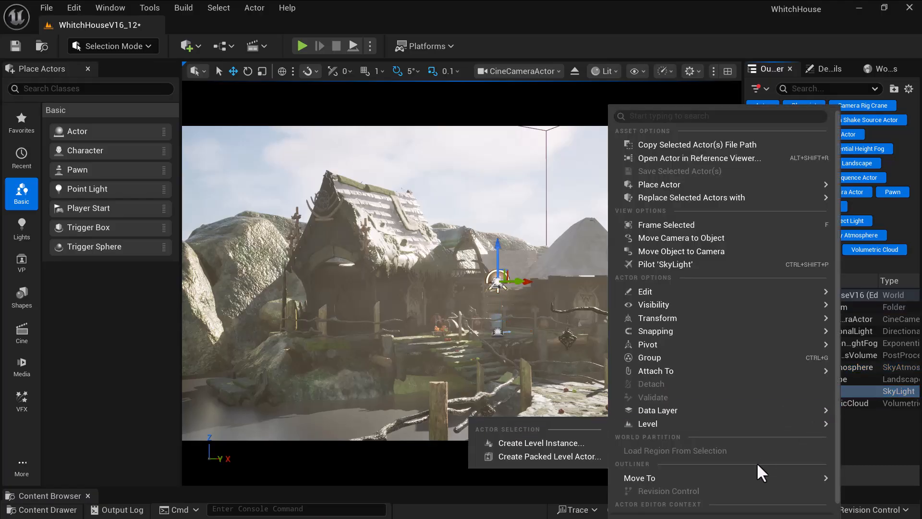
pyautogui.moveTo(745, 477)
pyautogui.click(546, 498)
pyautogui.click(837, 402)
pyautogui.rightClick(836, 402)
pyautogui.moveTo(744, 478)
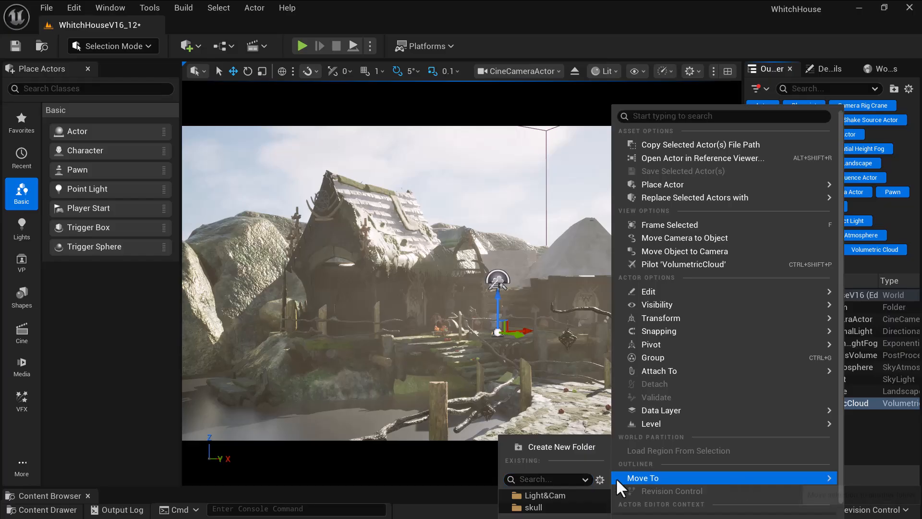
pyautogui.click(556, 498)
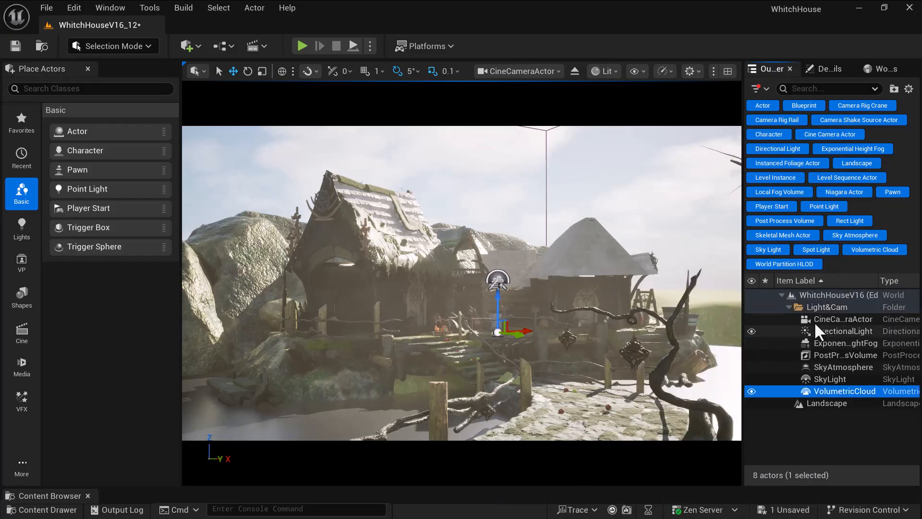
# Collapse the Light&Cam folder and hide all its actors in the level.
pyautogui.click(788, 307)
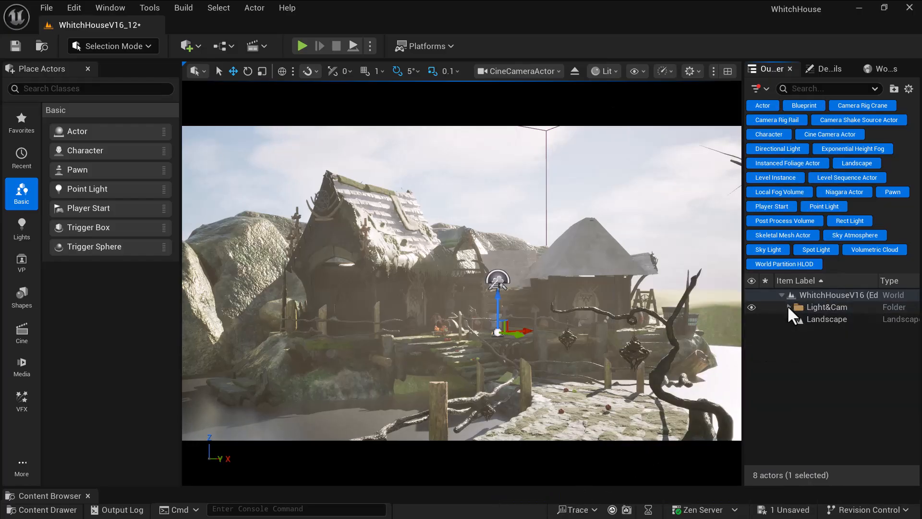
pyautogui.click(752, 307)
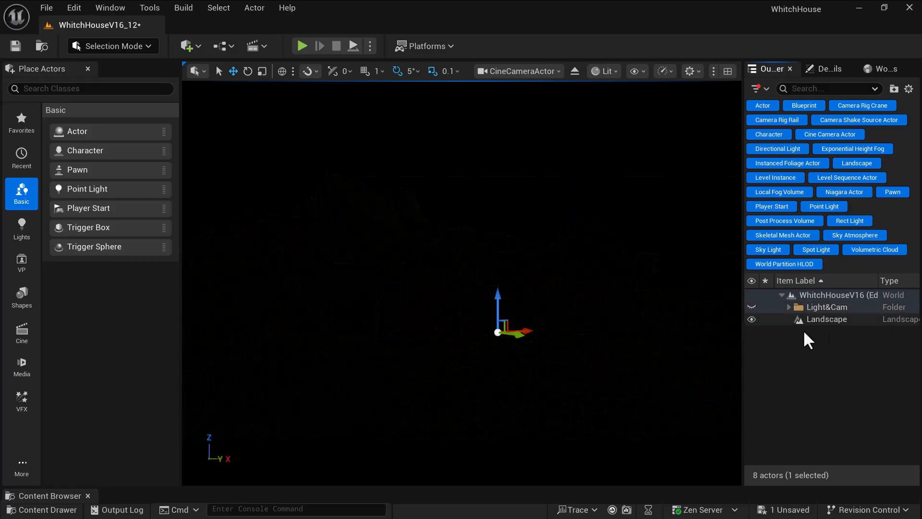
# Expand the Light&Cam folder and make only the DirectionalLight visible again in the level.
pyautogui.click(787, 306)
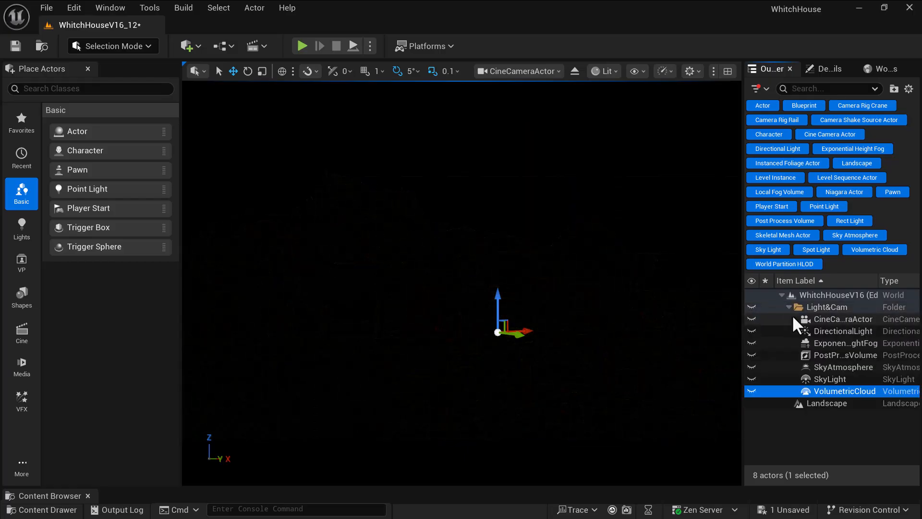
pyautogui.click(834, 331)
pyautogui.click(751, 331)
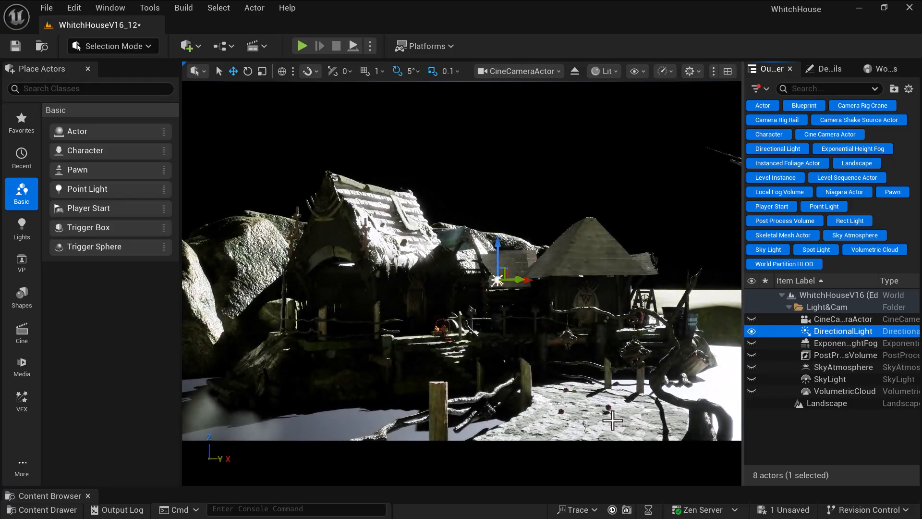
pyautogui.click(584, 395)
pyautogui.click(831, 332)
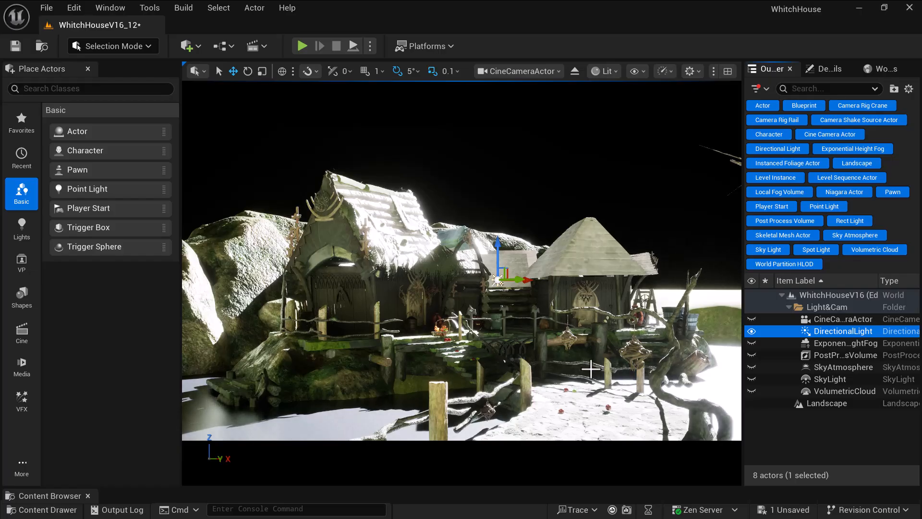
# Switch the viewport to the Perspective view close to the witch house and rotate the directional light to brighten the house front.
pyautogui.click(528, 71)
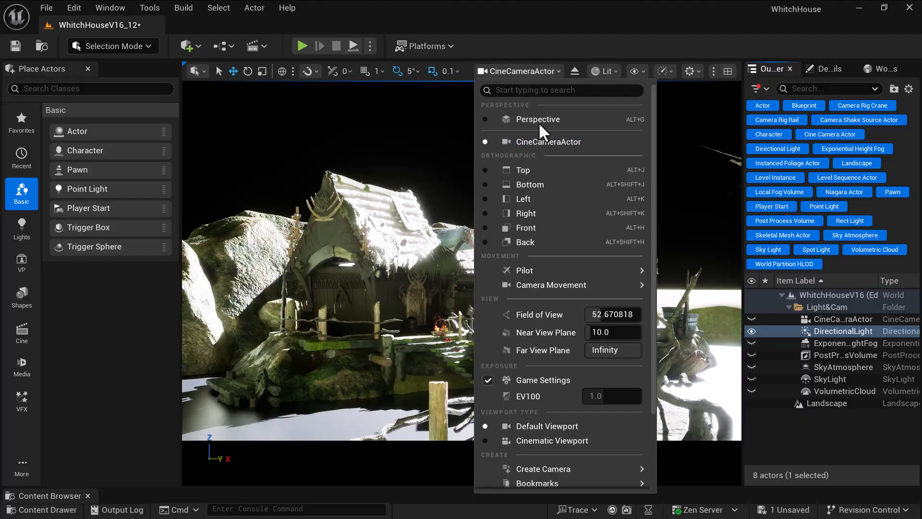
pyautogui.click(538, 121)
pyautogui.moveTo(571, 313); pyautogui.dragTo(563, 310, button='right')
pyautogui.press('d')
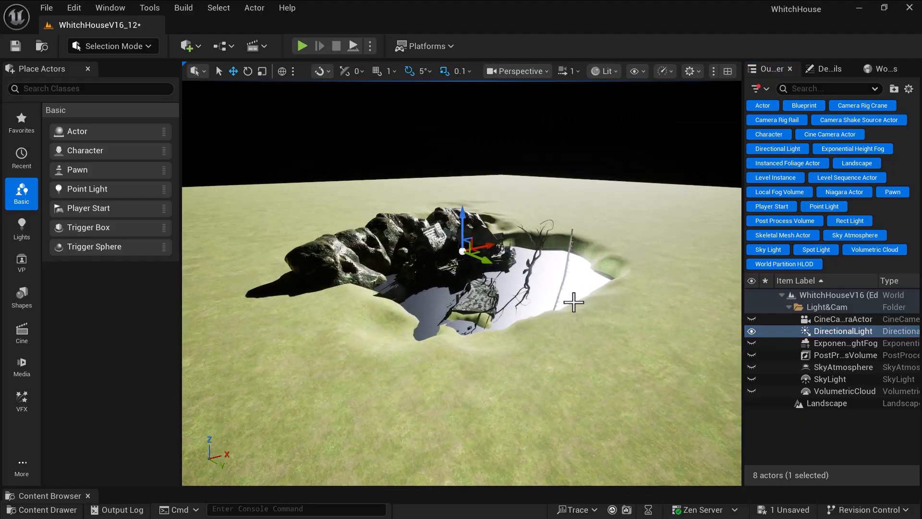
pyautogui.scroll(10, 573, 302)
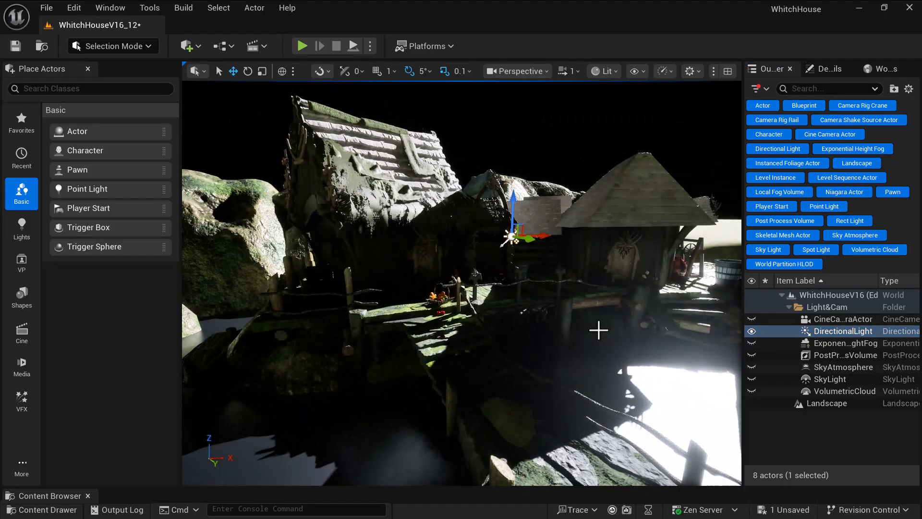
pyautogui.hotkey('ctrl', 'l')
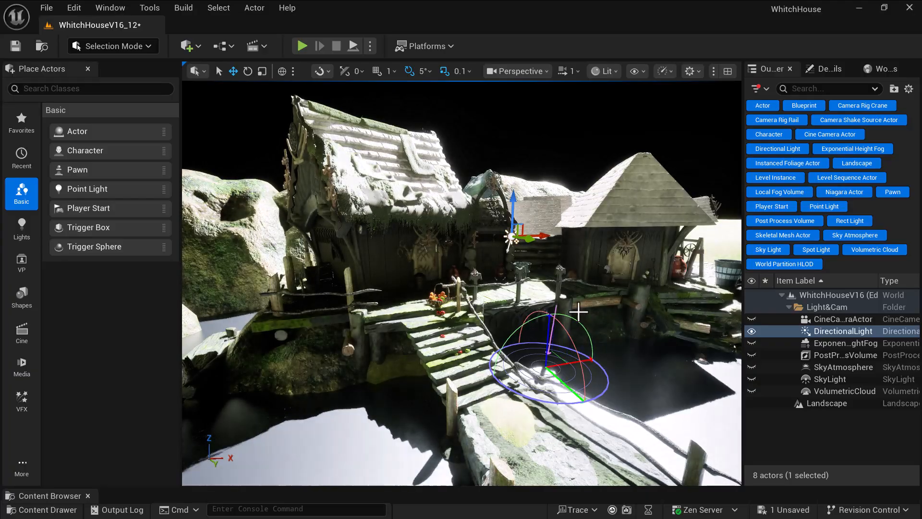
pyautogui.hotkey('ctrl', 'l')
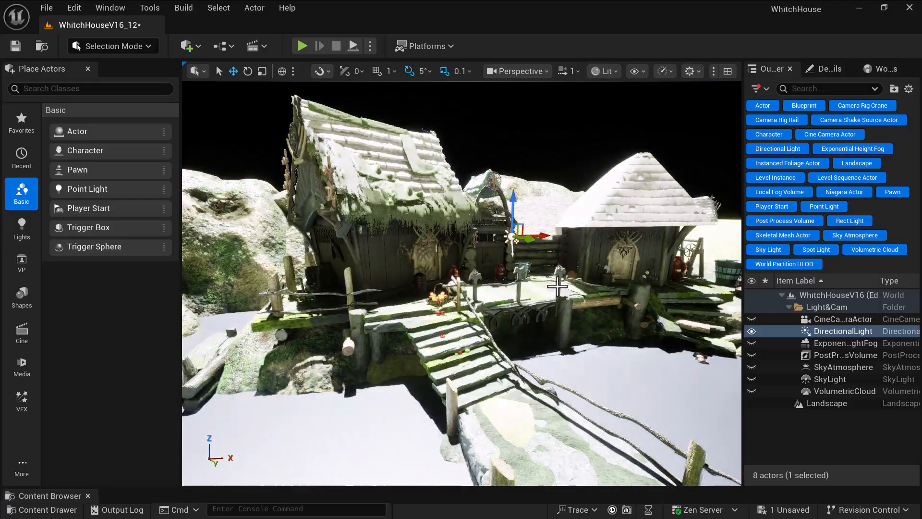
pyautogui.hotkey('ctrl', 'l')
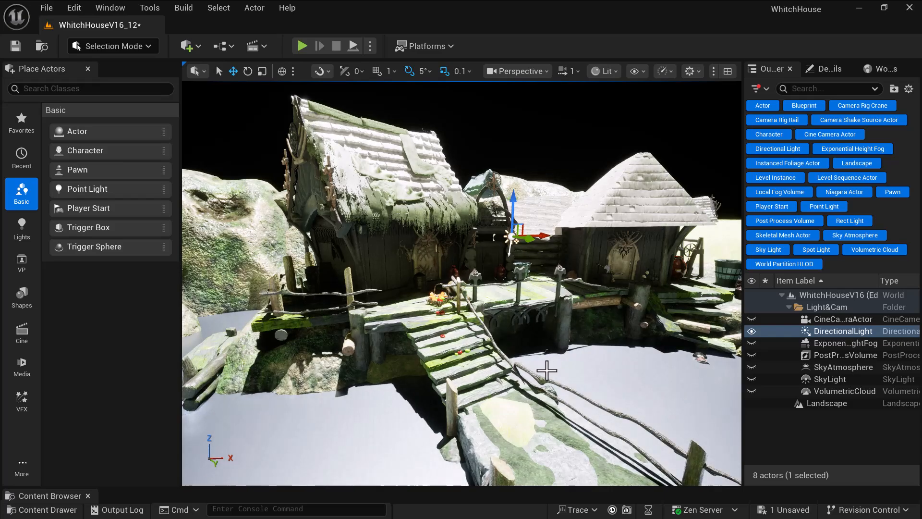
pyautogui.hotkey('ctrl', 'l')
# Lower the DirectionalLight's Intensity to about 3.4 lux in its details.
pyautogui.click(831, 73)
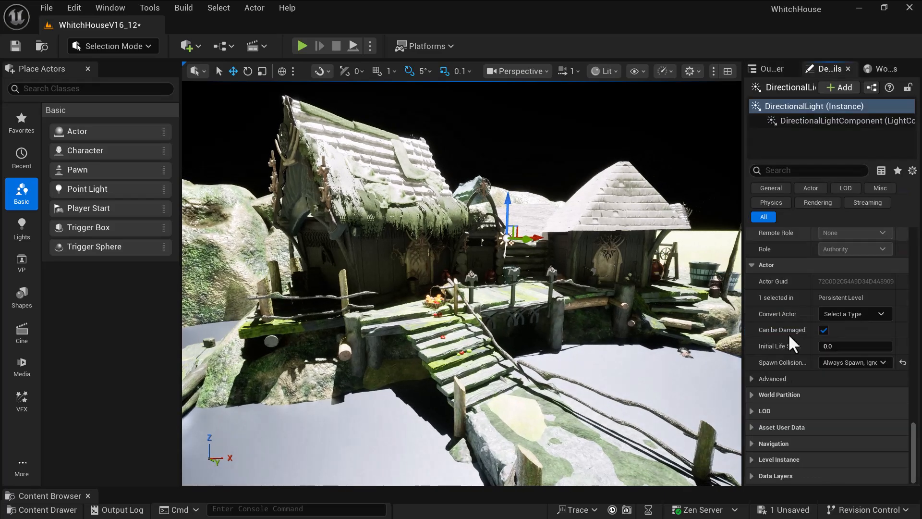
pyautogui.click(776, 71)
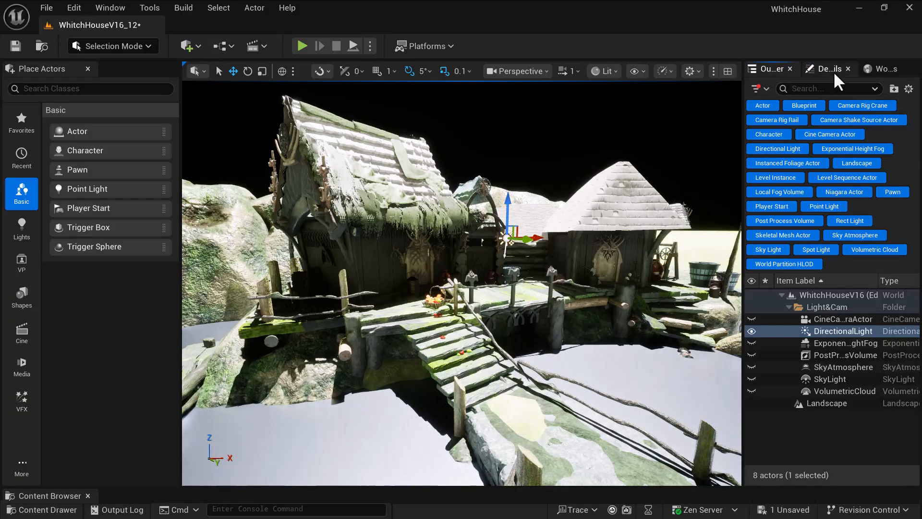
pyautogui.click(830, 69)
pyautogui.scroll(-10, 805, 296)
pyautogui.scroll(4, 826, 311)
pyautogui.scroll(8, 828, 329)
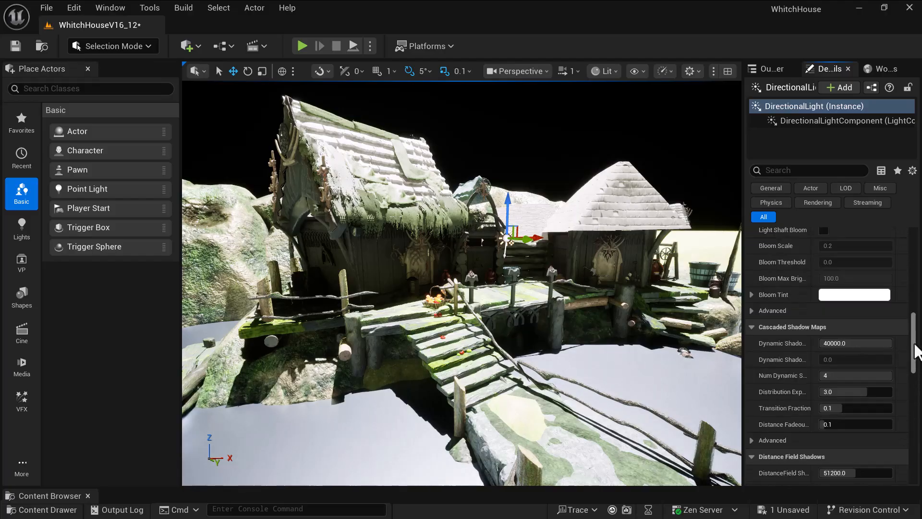
pyautogui.moveTo(916, 345); pyautogui.dragTo(916, 260)
pyautogui.moveTo(834, 333)
pyautogui.mouseDown()
pyautogui.moveTo(855, 332)
pyautogui.moveTo(816, 333)
pyautogui.moveTo(831, 333)
pyautogui.mouseUp()
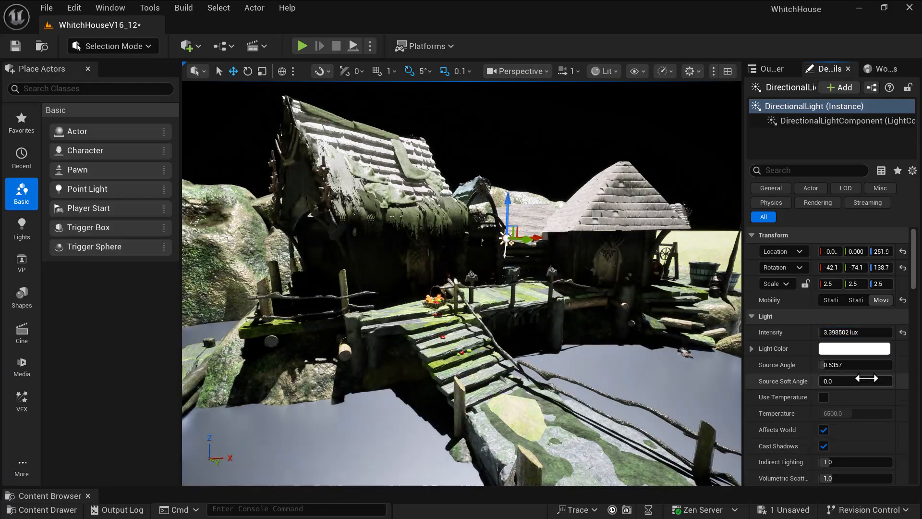
# Set the DirectionalLight's Light Color to dark blue with hue about 219, saturation 0.782 and value 0.17.
pyautogui.click(866, 347)
pyautogui.moveTo(667, 269); pyautogui.dragTo(636, 241)
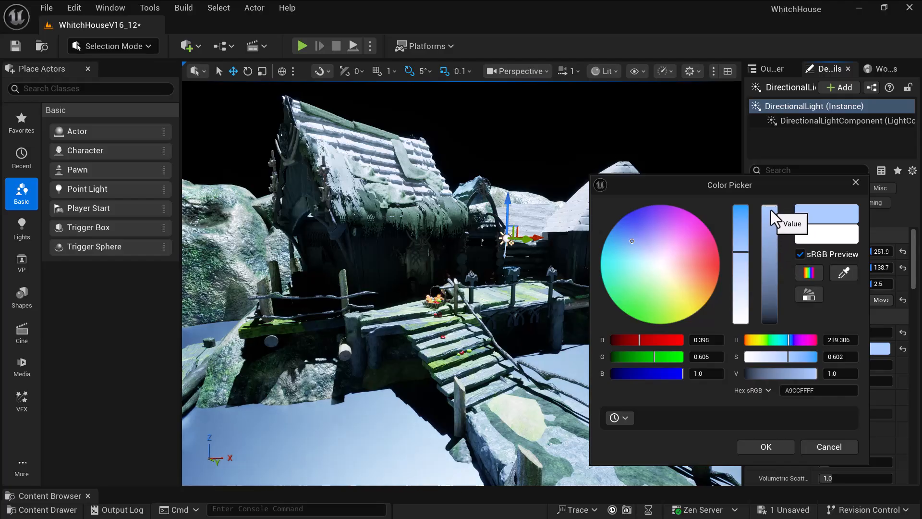
pyautogui.moveTo(770, 209); pyautogui.dragTo(766, 302)
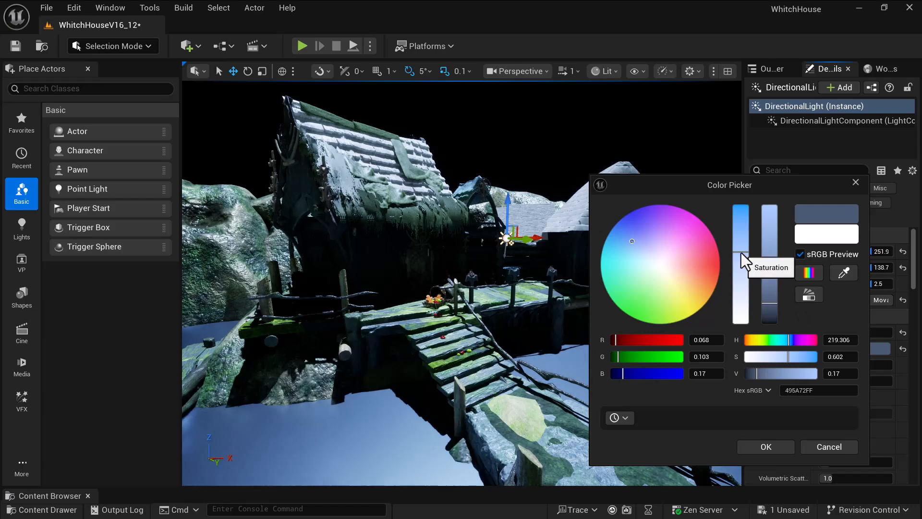
pyautogui.moveTo(742, 254); pyautogui.dragTo(738, 242)
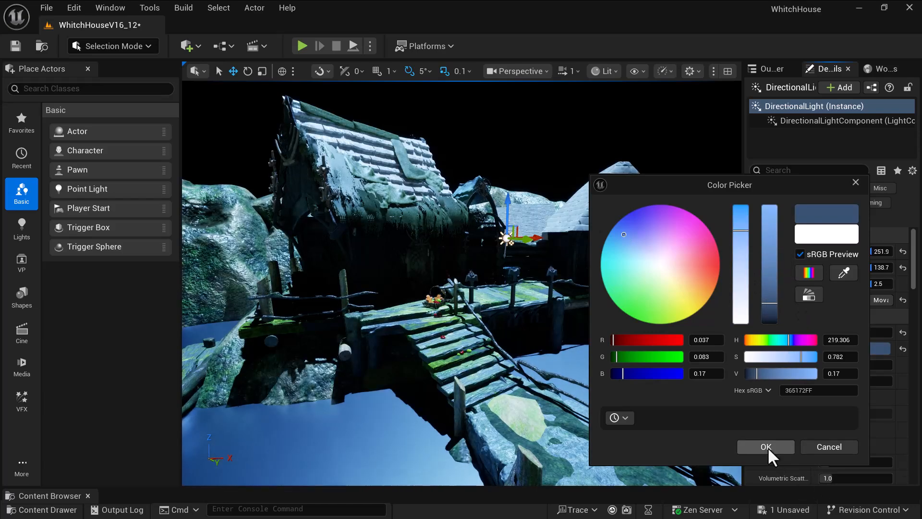
pyautogui.click(768, 447)
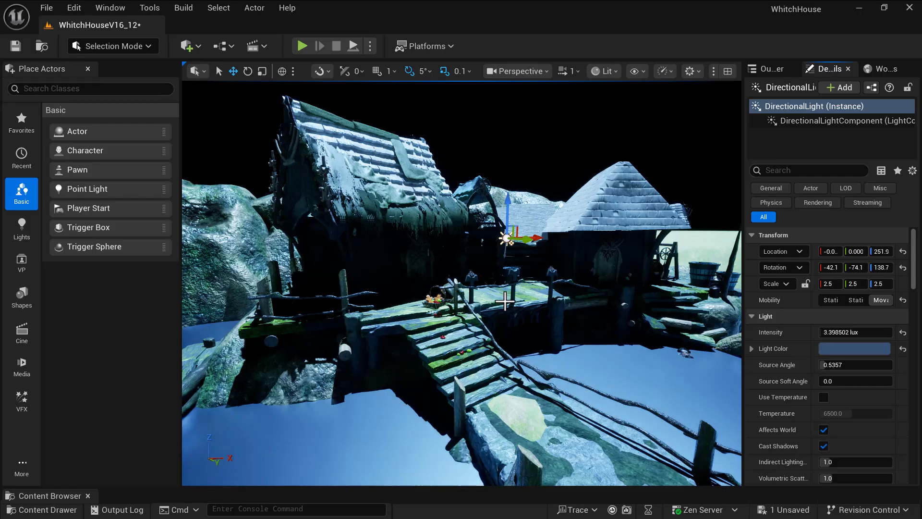
# Rotate the directional light to about -2.03°, -34.7°, -30.3° so it shines across the wooden deck and stairs.
pyautogui.moveTo(519, 312); pyautogui.dragTo(459, 412, button='right')
pyautogui.moveTo(322, 384); pyautogui.dragTo(560, 320, button='right')
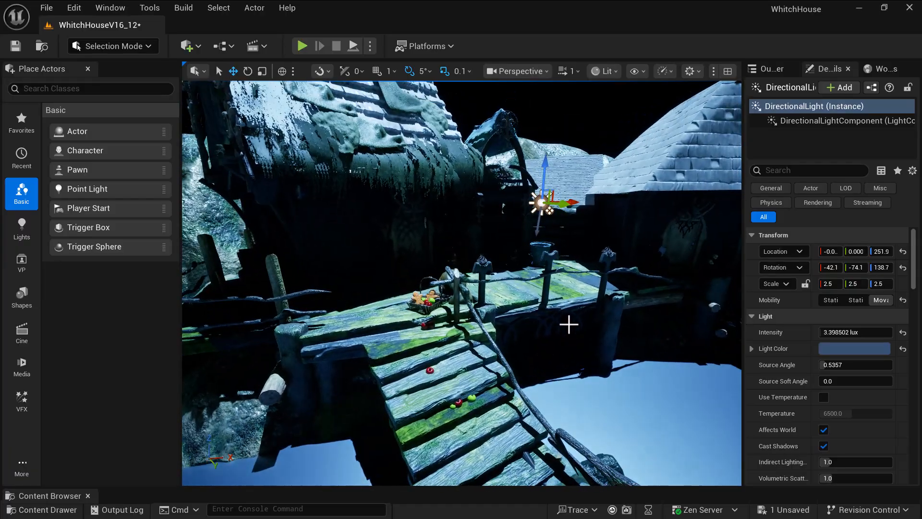
pyautogui.hotkey('ctrl', 'l')
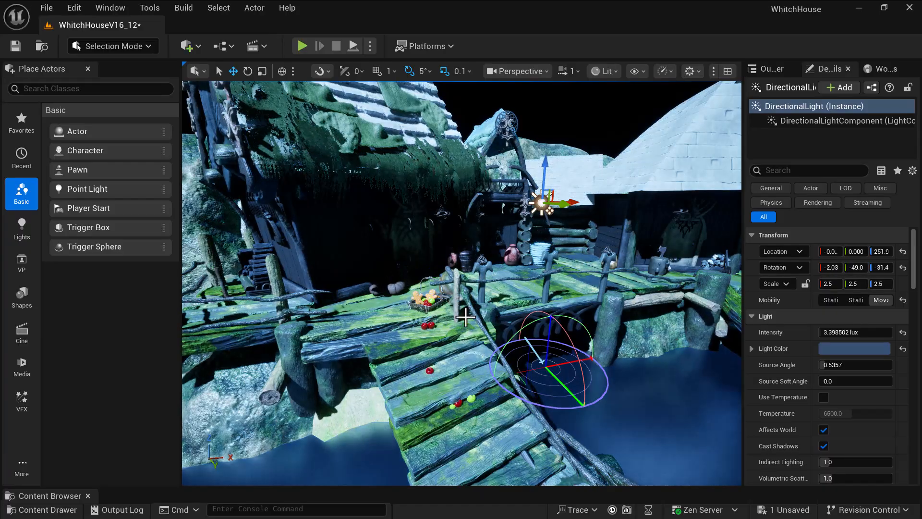
pyautogui.hotkey('ctrl', 'l')
pyautogui.hotkey('ctrl', 'l')
pyautogui.hotkey('ctrl', 'l')
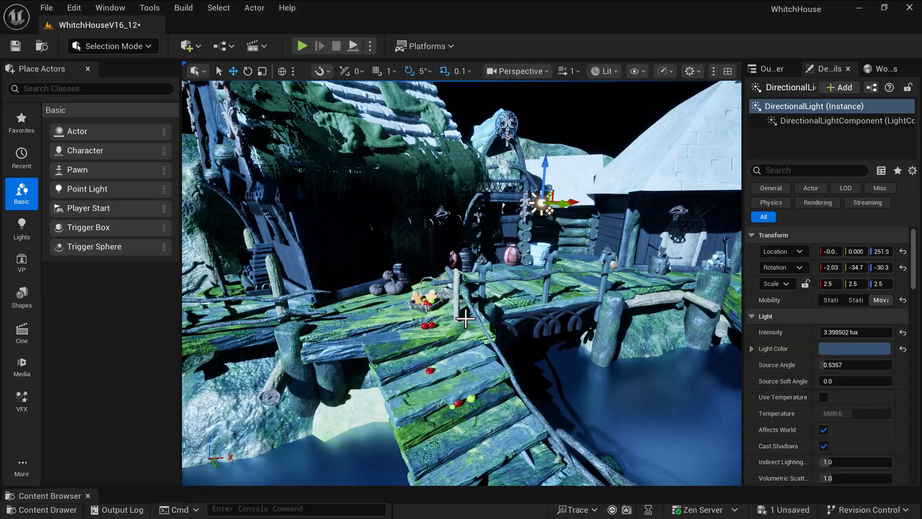
# Try a Source Angle of about 2.84 and a Source Soft Angle of about 2.39 near the deck post, then reset the Source Angle.
pyautogui.keyDown('alt'); pyautogui.moveTo(349, 356); pyautogui.dragTo(322, 362); pyautogui.keyUp('alt')
pyautogui.scroll(4, 349, 356)
pyautogui.scroll(3, 350, 355)
pyautogui.moveTo(827, 365); pyautogui.dragTo(843, 365)
pyautogui.scroll(4, 441, 278)
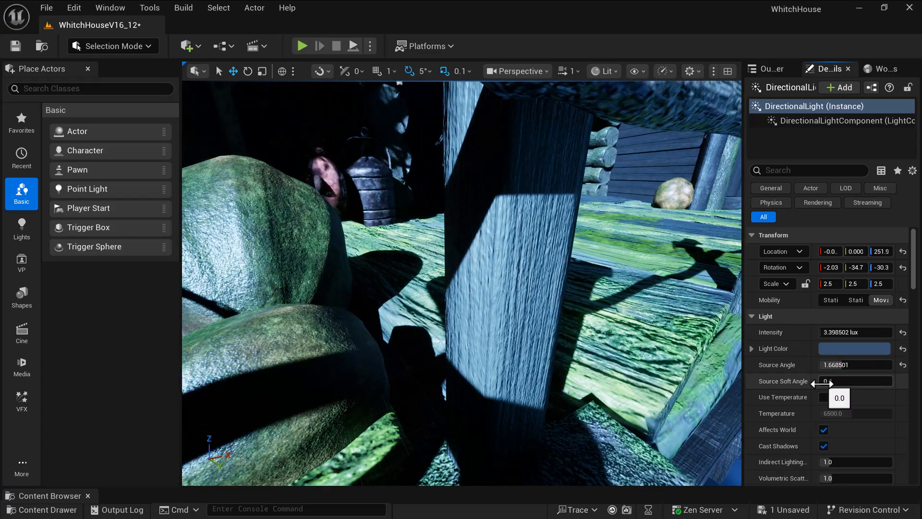
pyautogui.moveTo(827, 381); pyautogui.dragTo(859, 365)
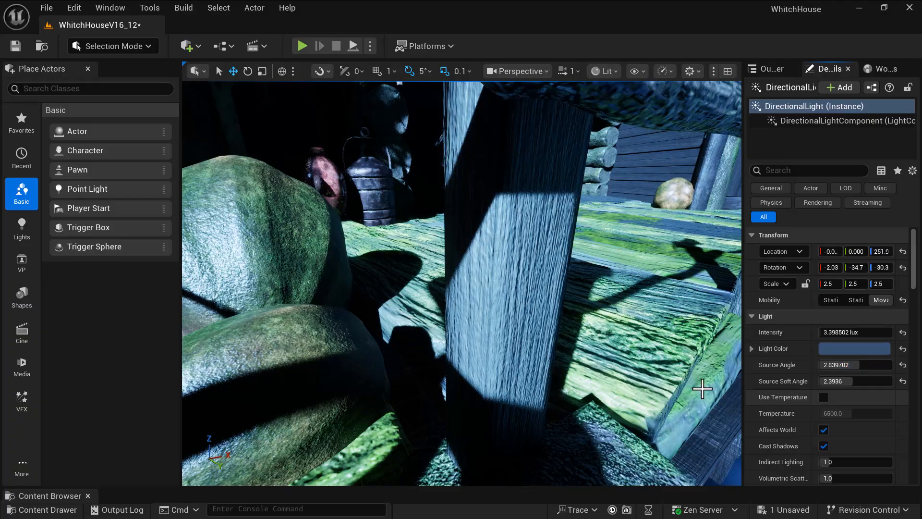
pyautogui.click(903, 365)
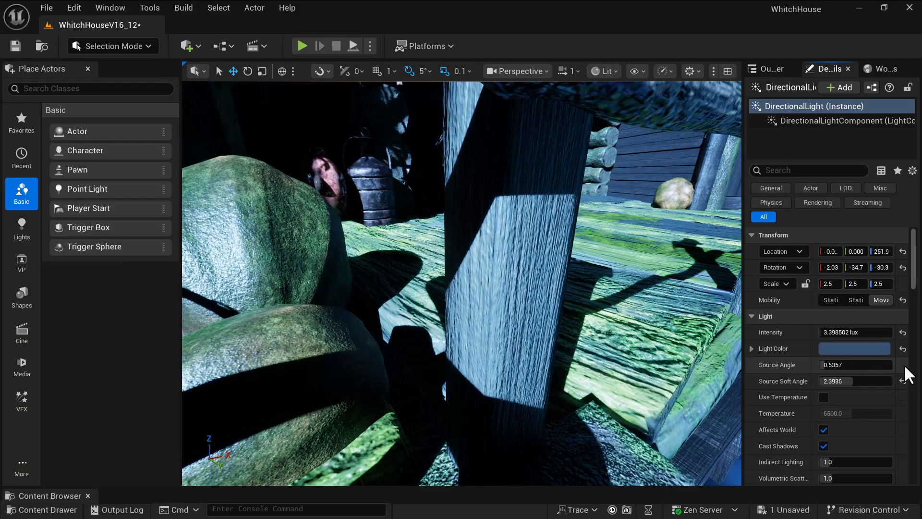
# Soften the directional light's shadows with a Source Angle of about 4.4 and a Source Soft Angle of about 1.26.
pyautogui.moveTo(833, 365); pyautogui.dragTo(861, 380)
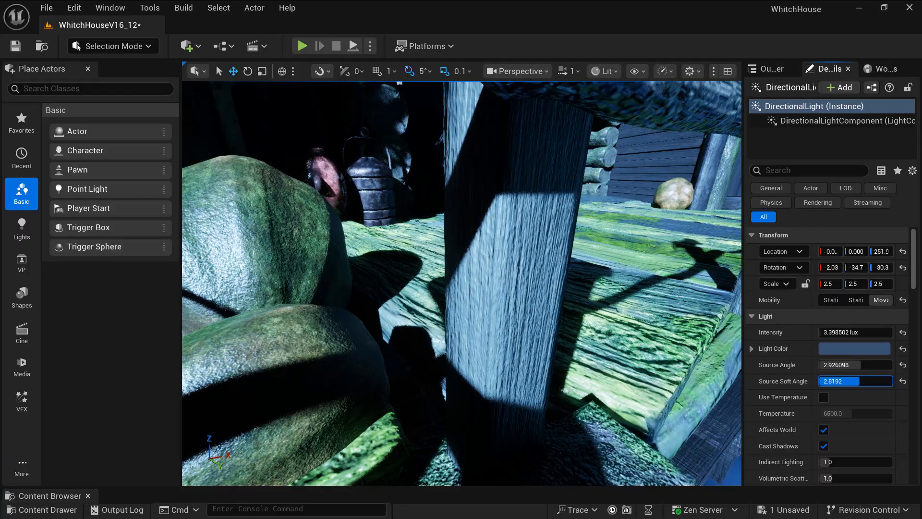
pyautogui.moveTo(858, 365); pyautogui.dragTo(876, 365)
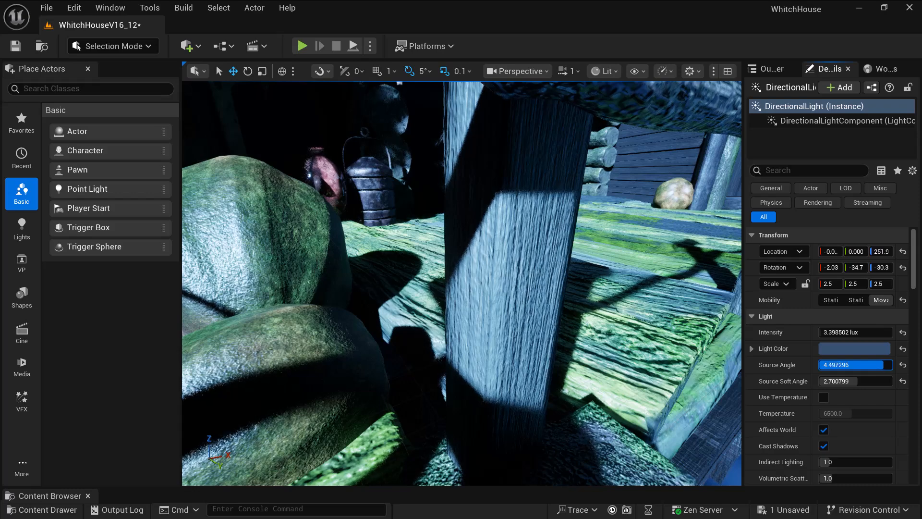
pyautogui.moveTo(855, 381); pyautogui.dragTo(845, 381)
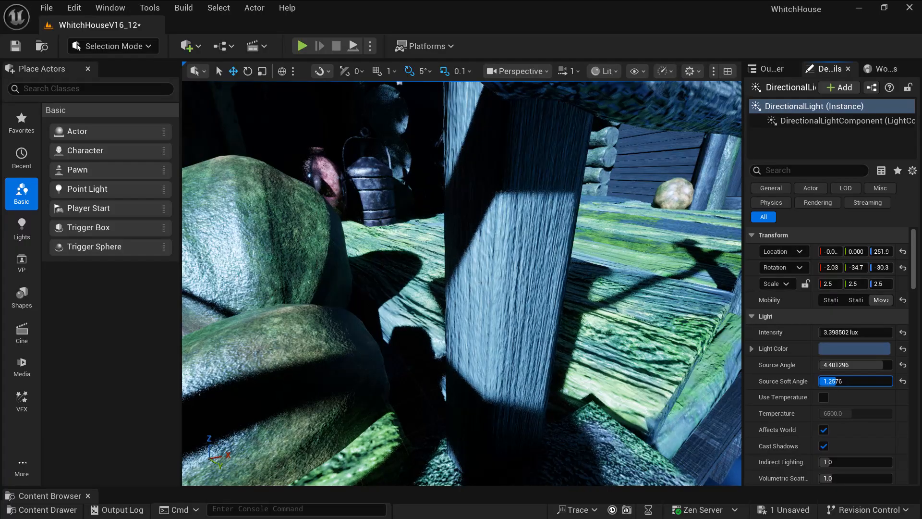
# Raise the DirectionalLight's Indirect Lighting Intensity to about 2.1 and its Volumetric Scattering Intensity to about 1.37.
pyautogui.scroll(-3, 893, 404)
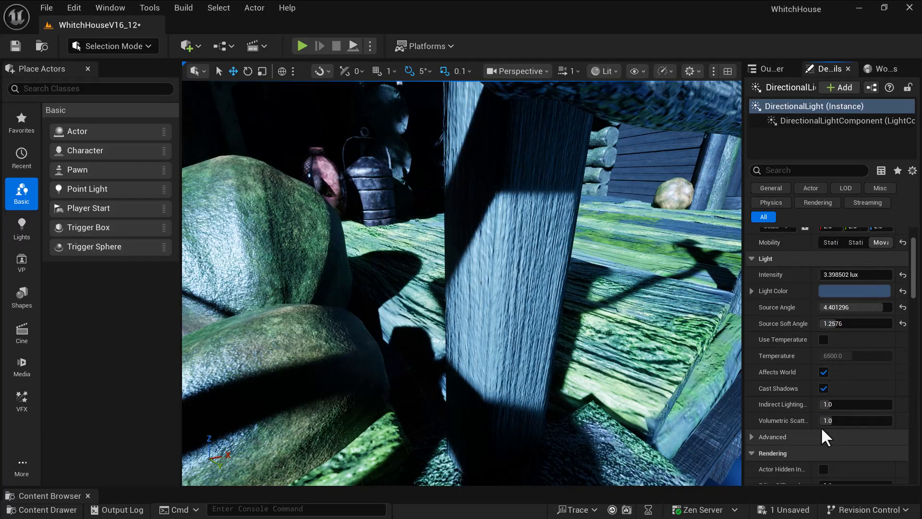
pyautogui.moveTo(828, 404); pyautogui.dragTo(838, 420)
pyautogui.scroll(-4, 885, 430)
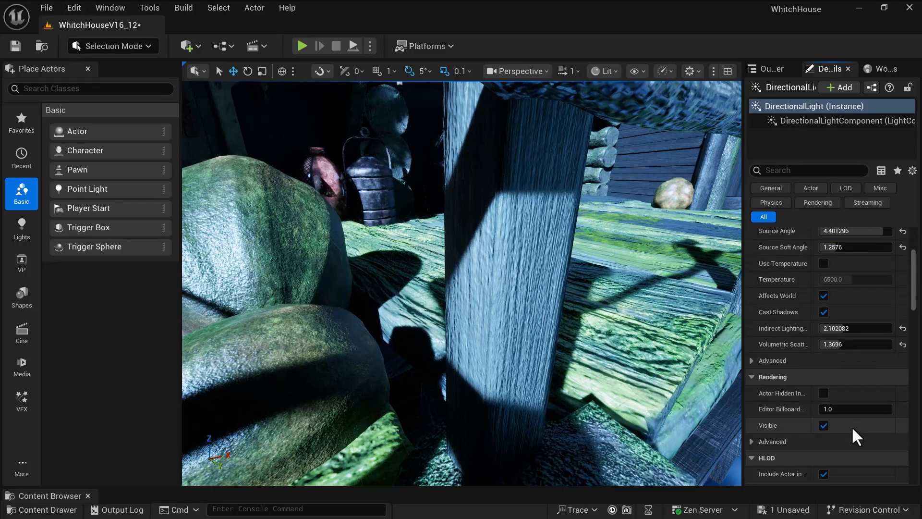
pyautogui.scroll(-6, 845, 433)
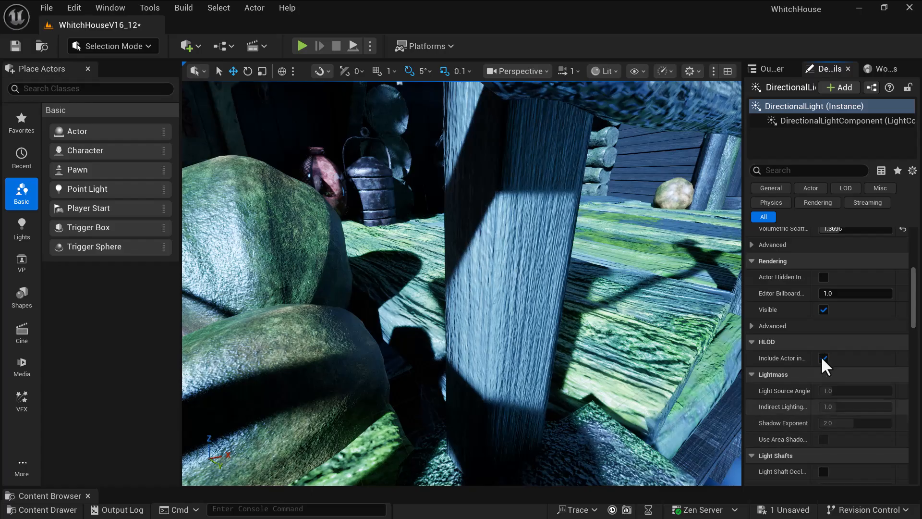
# Select the SkyAtmosphere, frame it in the viewport and make it visible in the level.
pyautogui.click(770, 69)
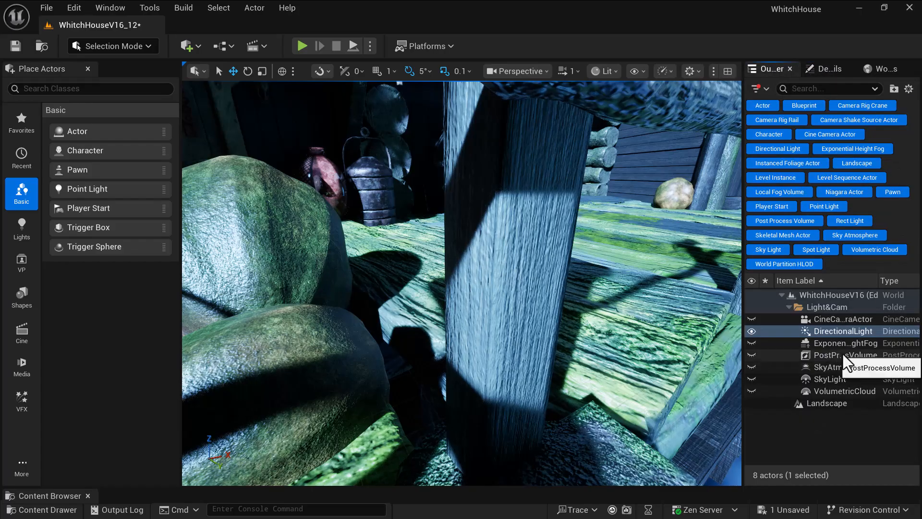
pyautogui.click(837, 366)
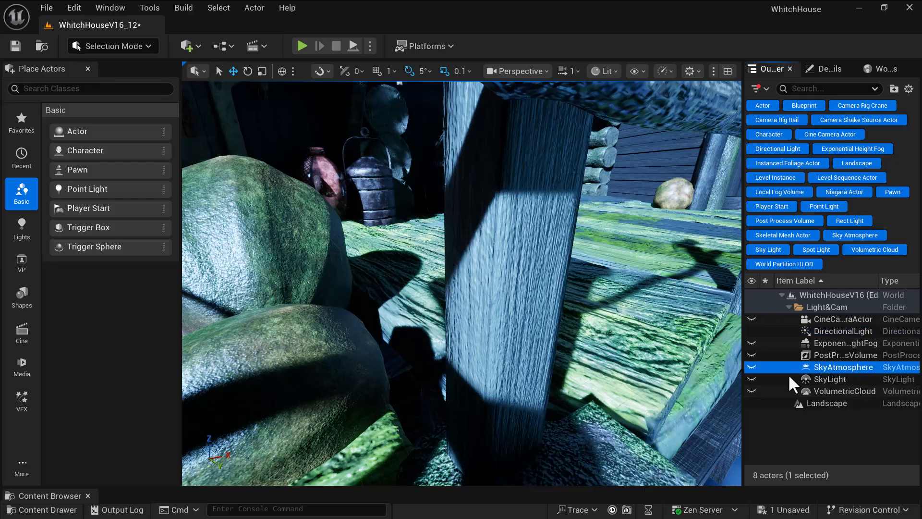
pyautogui.press('f')
pyautogui.scroll(-4, 567, 290)
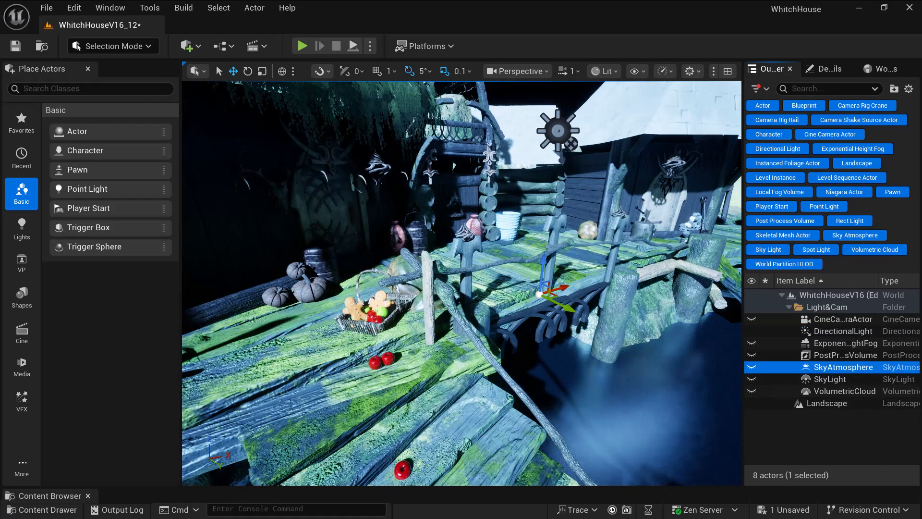
pyautogui.moveTo(630, 354); pyautogui.dragTo(617, 336, button='right')
pyautogui.click(749, 365)
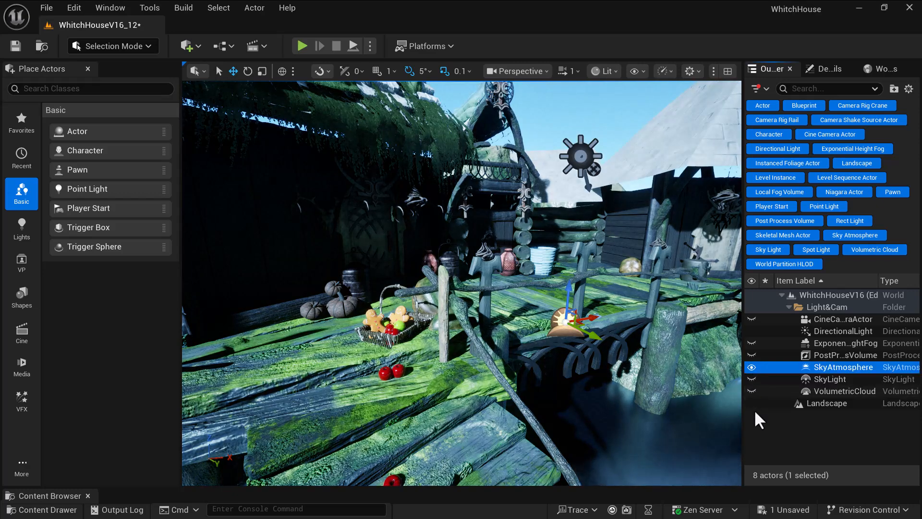
# Set the SkyAtmosphere's Transform Mode to Planet Top at Component Transform.
pyautogui.click(835, 72)
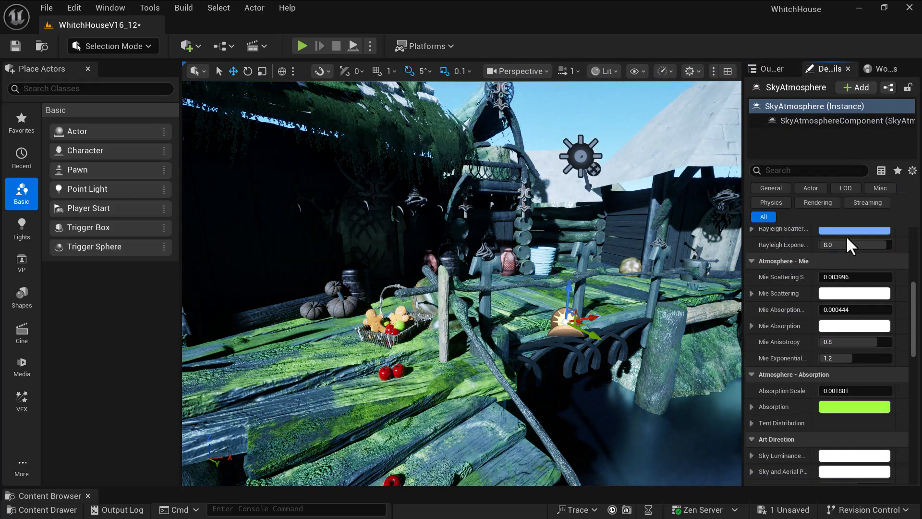
pyautogui.scroll(1, 806, 315)
pyautogui.scroll(6, 817, 317)
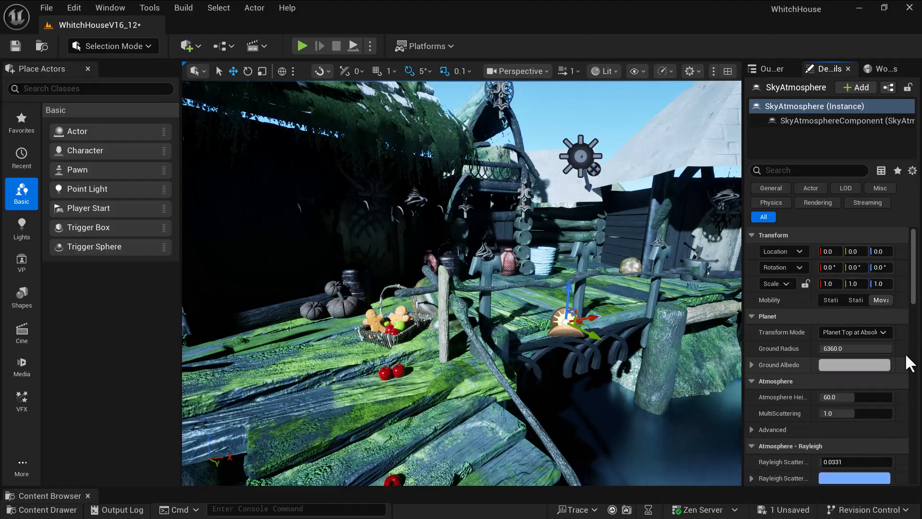
pyautogui.click(883, 335)
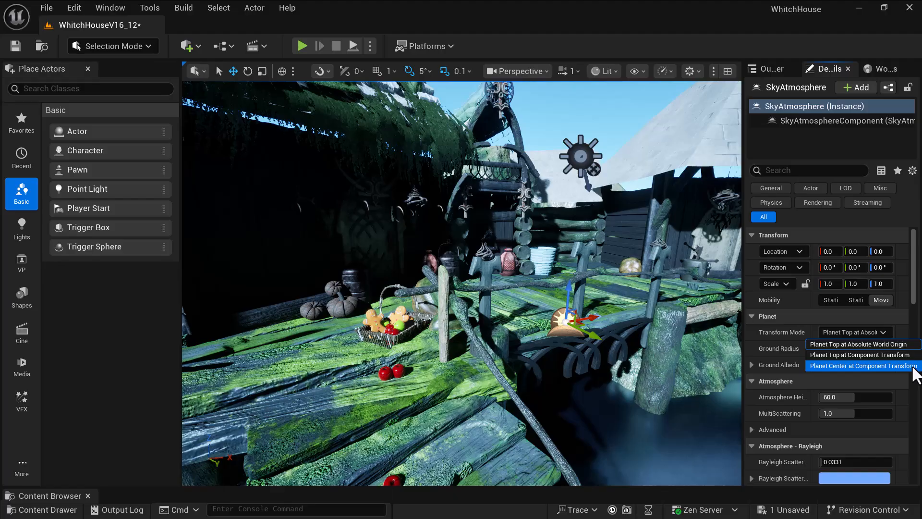
pyautogui.click(901, 356)
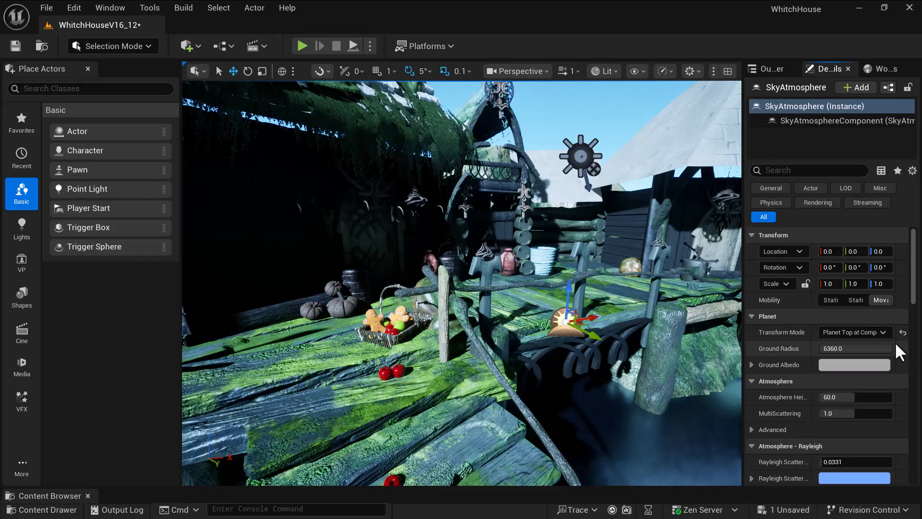
# Try Planet Center at Component Transform as the Transform Mode, then return to Planet Top at Component Transform.
pyautogui.click(880, 332)
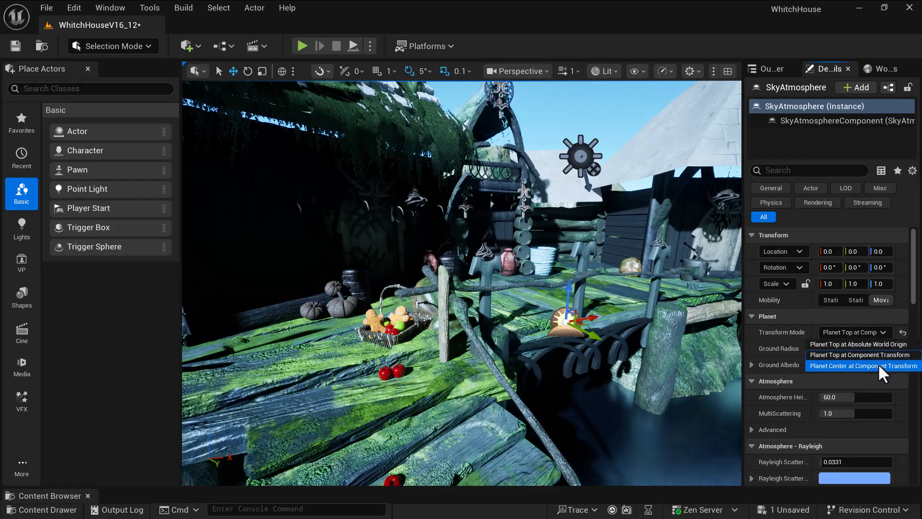
pyautogui.click(878, 364)
pyautogui.click(879, 331)
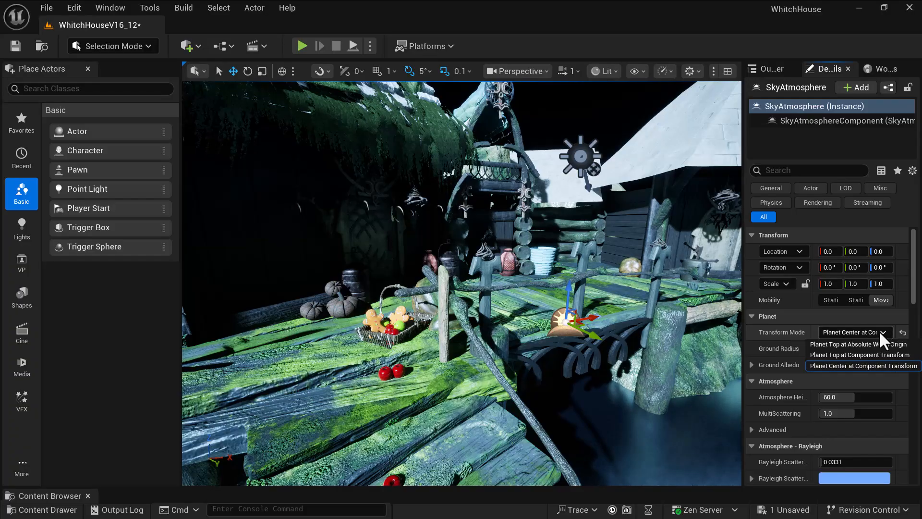
pyautogui.click(886, 356)
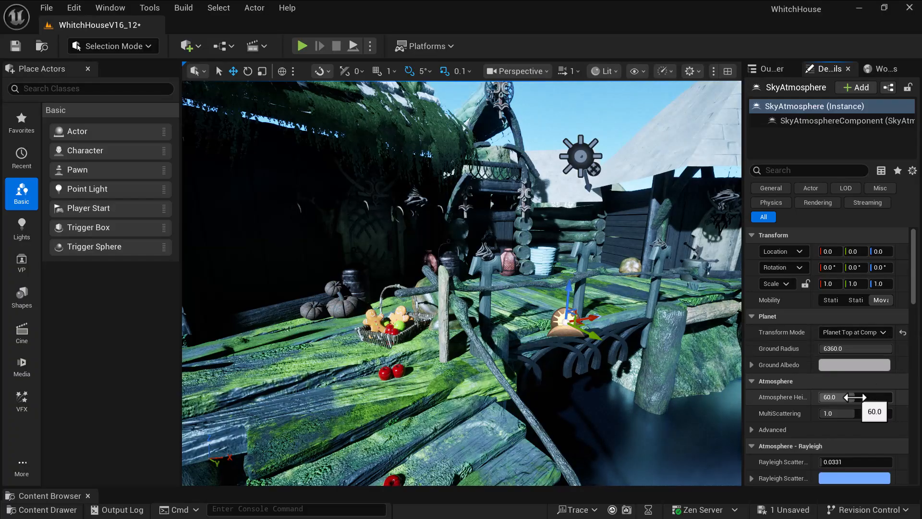
# Lower the SkyAtmosphere's Atmosphere Height to about 2.92 and its MultiScattering to about 0.88.
pyautogui.moveTo(848, 397); pyautogui.dragTo(836, 413)
pyautogui.scroll(-10, 626, 321)
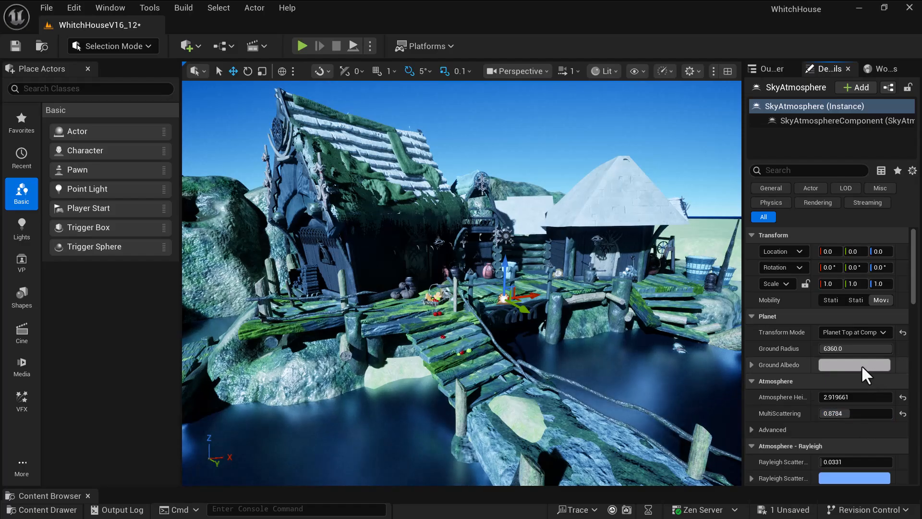
# Set the Ground Albedo to a pale blue, hex AECFE2FF, sampled from the sky of the reference image in ACDSee.
pyautogui.click(861, 365)
pyautogui.press('super')
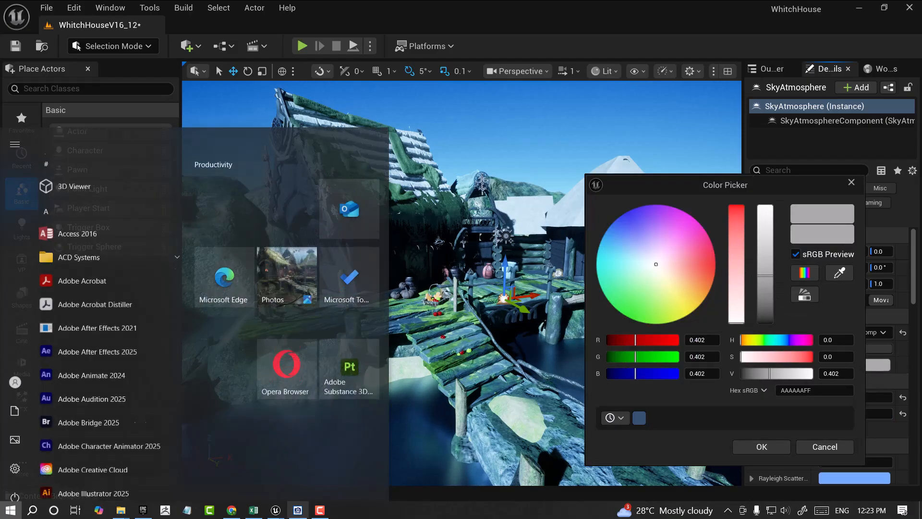
pyautogui.click(299, 510)
pyautogui.moveTo(782, 4); pyautogui.dragTo(299, 61)
pyautogui.scroll(-7, 269, 228)
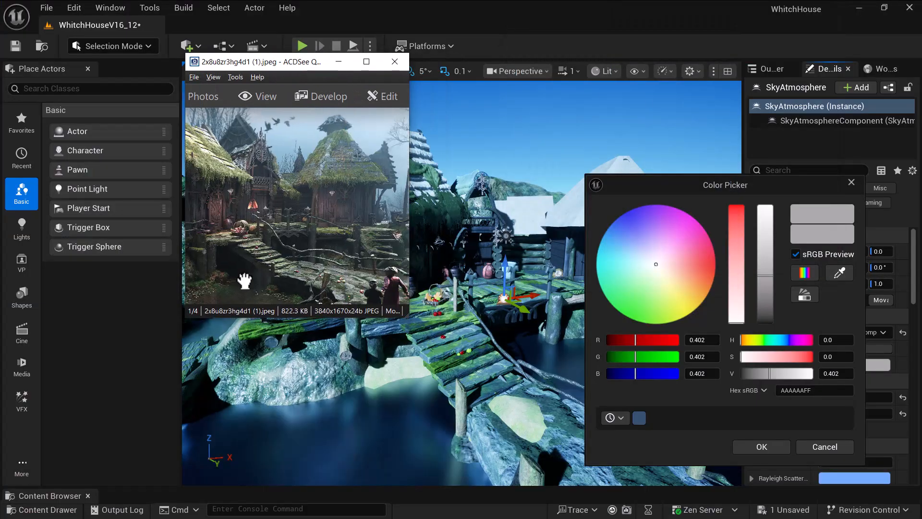
pyautogui.click(840, 273)
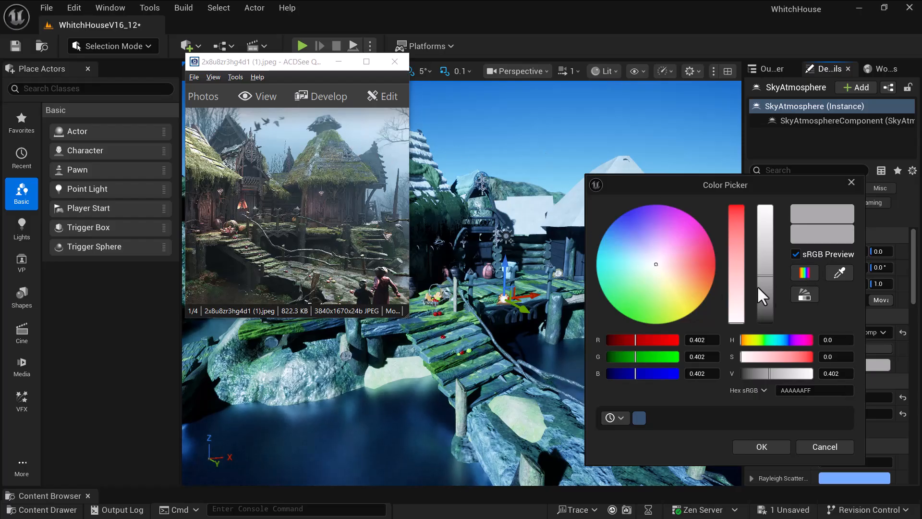
pyautogui.click(832, 272)
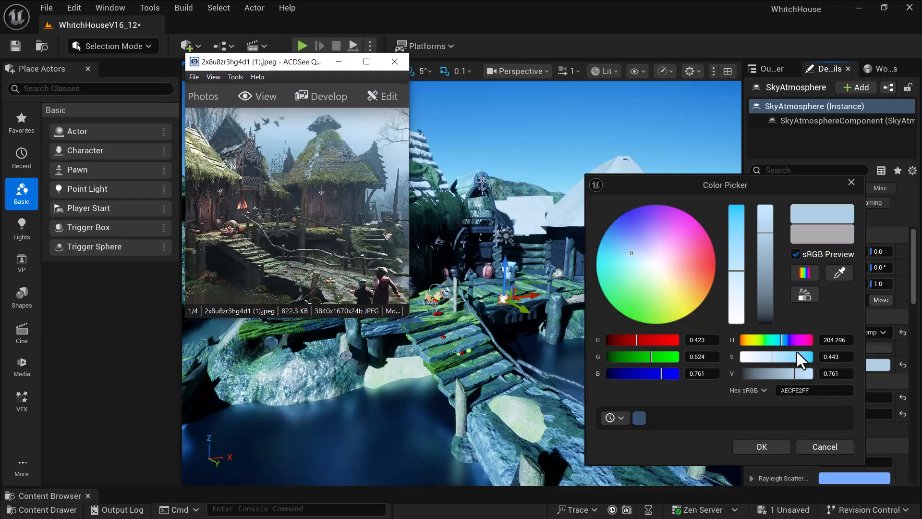
pyautogui.click(761, 447)
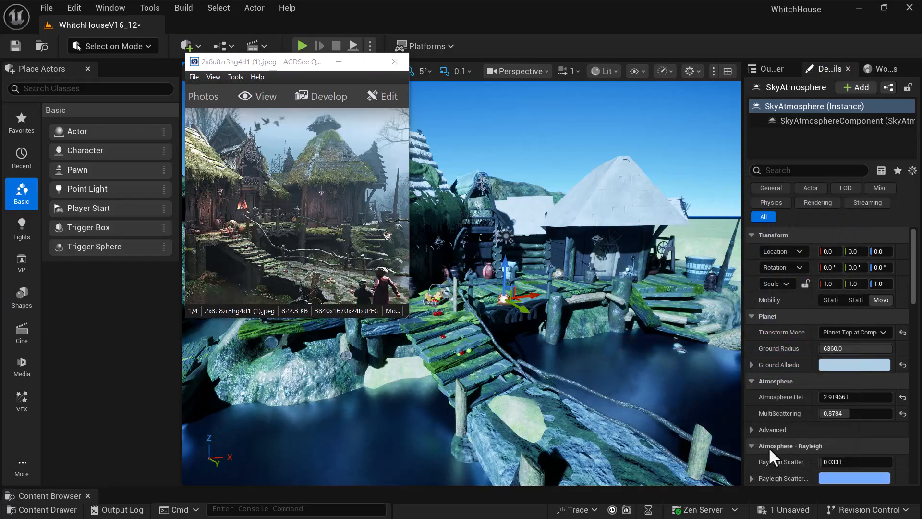
pyautogui.click(338, 62)
# Reduce the SkyAtmosphere's Rayleigh Scattering Scale to about 0.023.
pyautogui.scroll(-3, 836, 423)
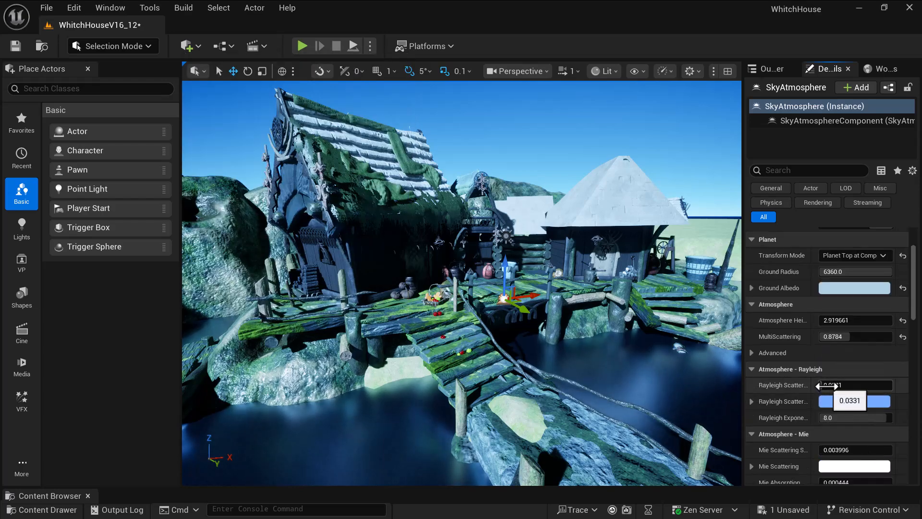
pyautogui.moveTo(821, 385); pyautogui.dragTo(821, 385)
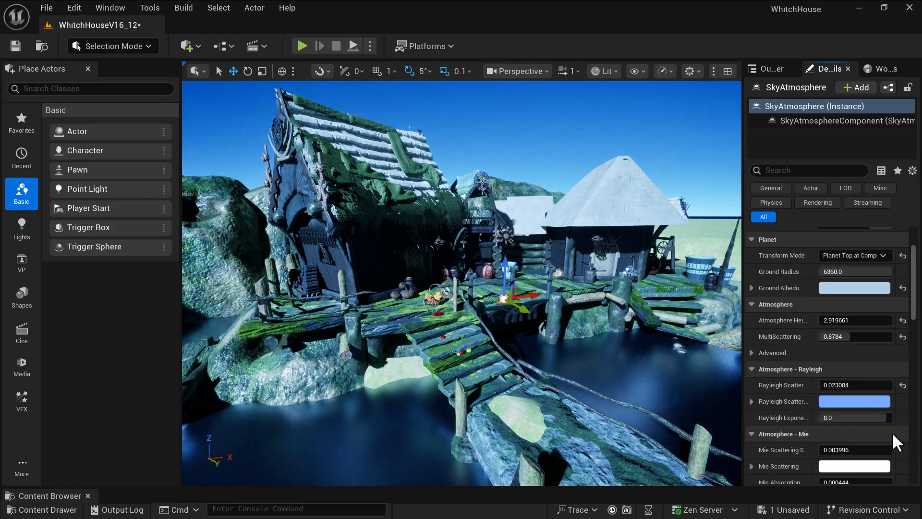
# Sample a muted blue from the ACDSee reference sky for Rayleigh Scattering and set the Rayleigh Exponential Distribution to about 1.82.
pyautogui.click(871, 402)
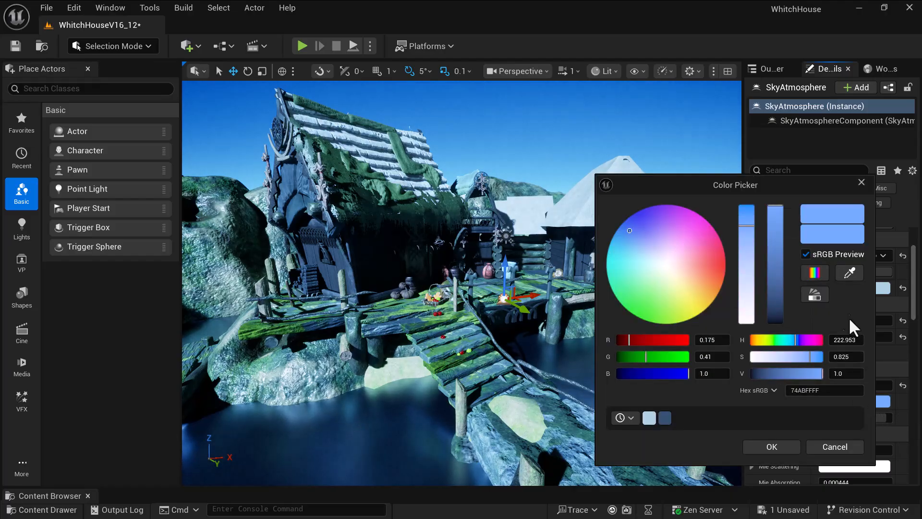
pyautogui.press('super')
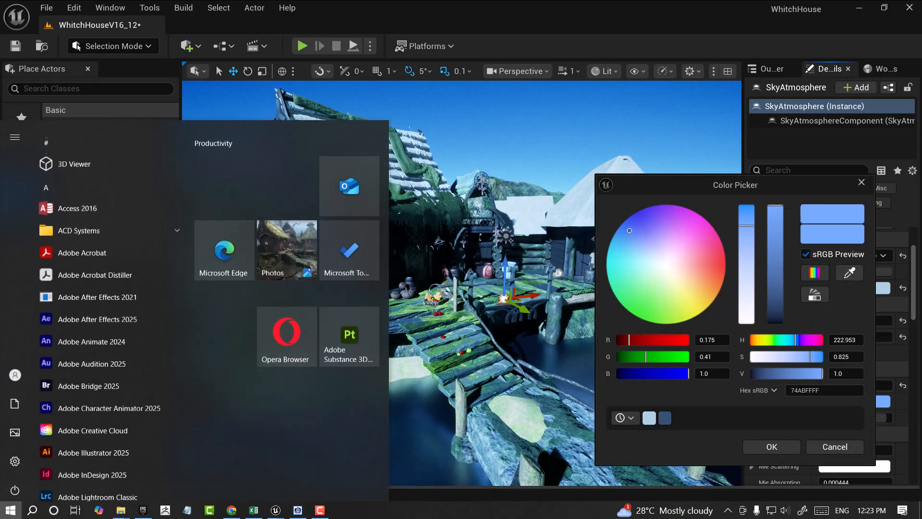
pyautogui.click(299, 509)
pyautogui.click(849, 272)
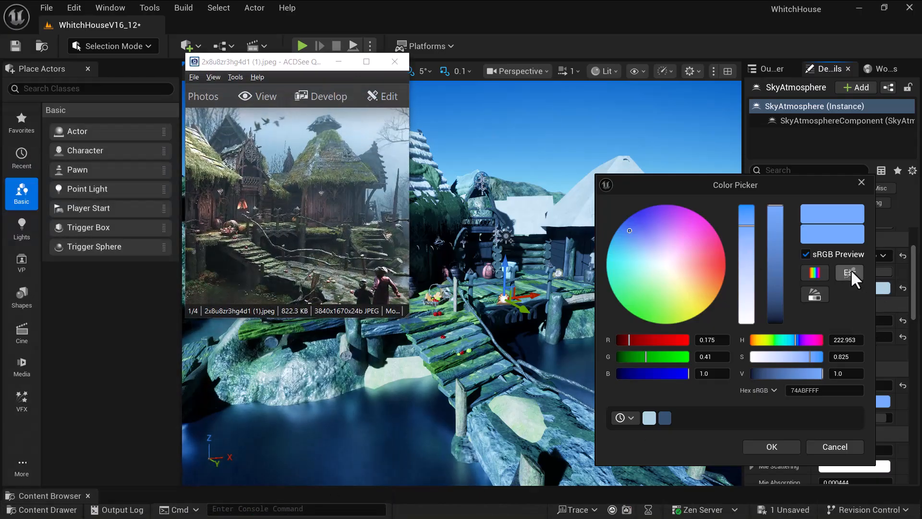
pyautogui.click(852, 273)
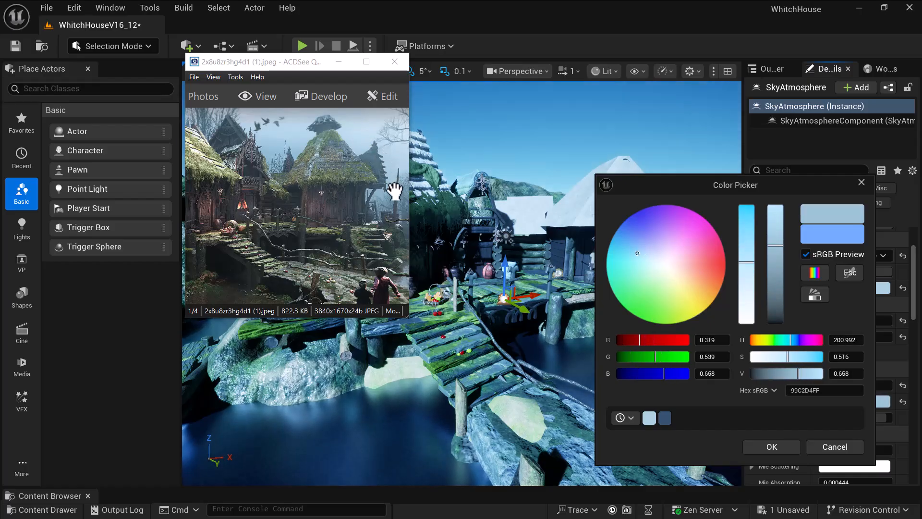
pyautogui.click(382, 197)
pyautogui.click(776, 448)
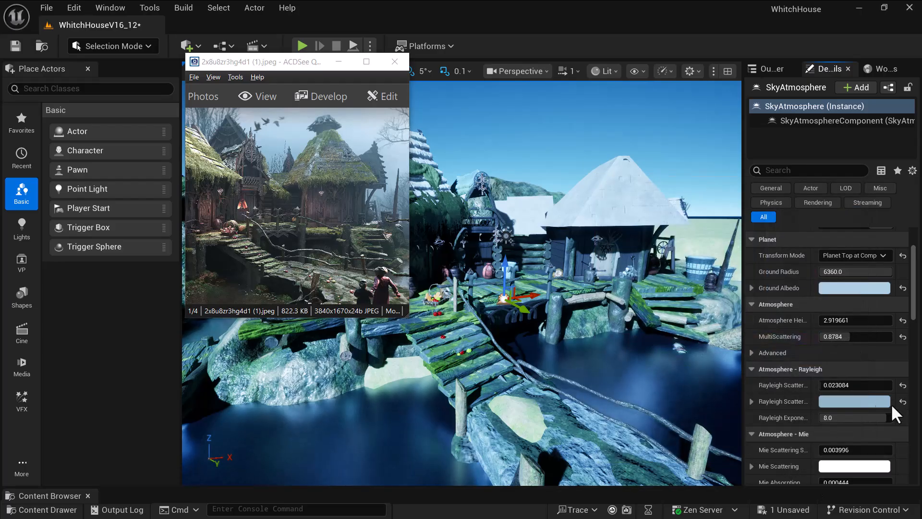
pyautogui.moveTo(882, 418); pyautogui.dragTo(845, 417)
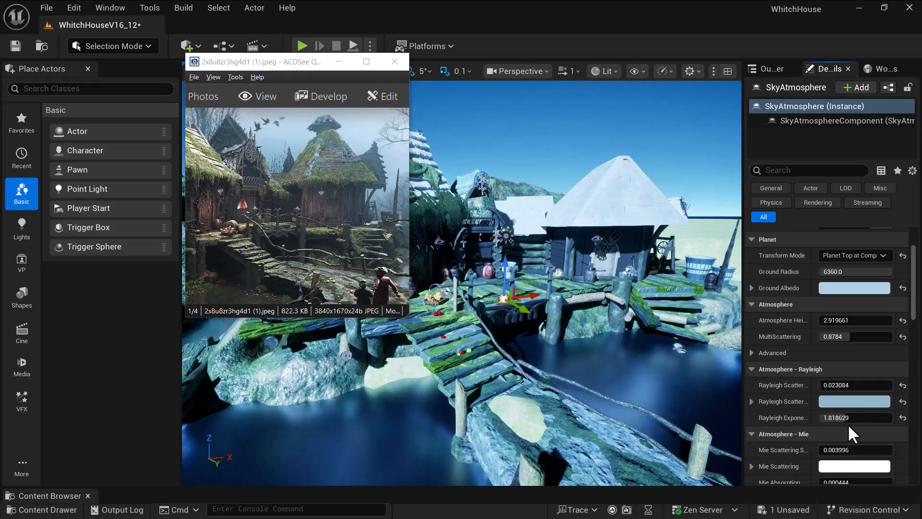
# Raise the Mie Scattering Scale to about 0.0193 and the Mie Absorption Scale to about 0.0611.
pyautogui.scroll(-2, 882, 459)
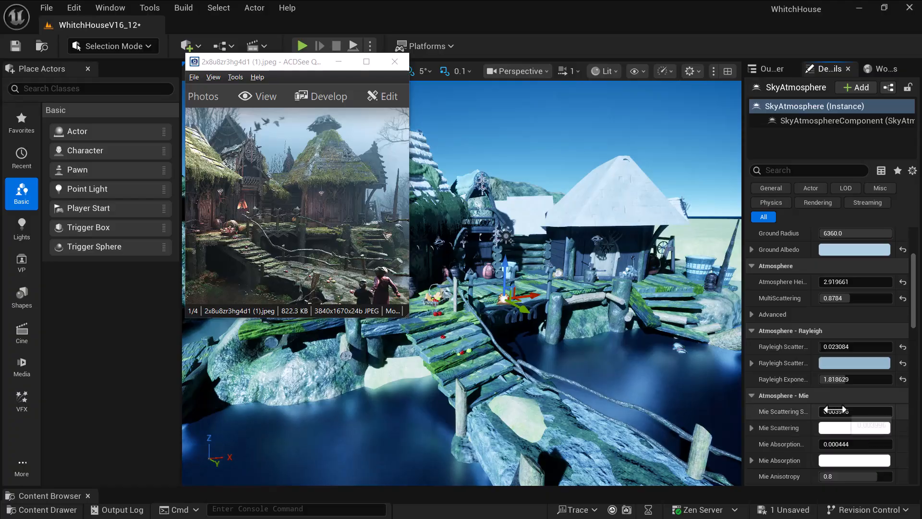
pyautogui.moveTo(841, 411)
pyautogui.mouseDown()
pyautogui.moveTo(824, 412)
pyautogui.moveTo(843, 412)
pyautogui.mouseUp()
pyautogui.moveTo(867, 444); pyautogui.dragTo(836, 444)
pyautogui.scroll(-3, 816, 432)
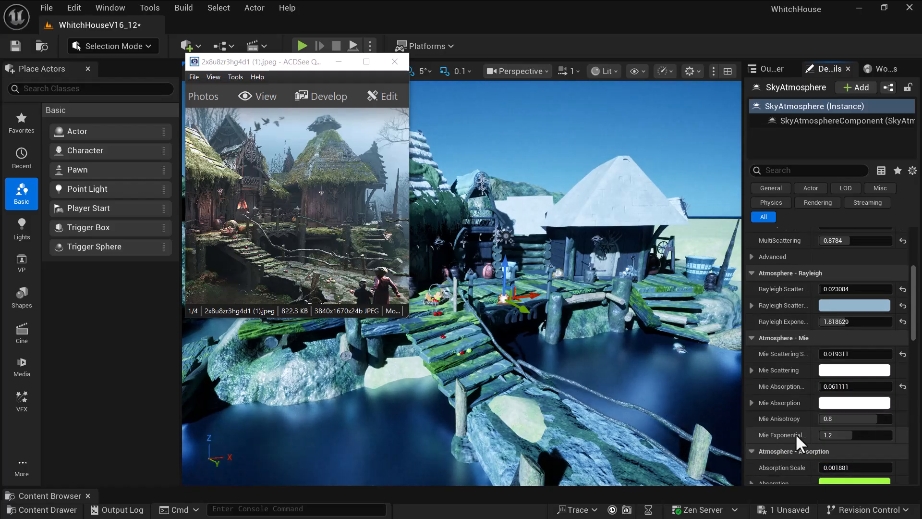
pyautogui.scroll(-2, 829, 439)
pyautogui.scroll(3, 867, 384)
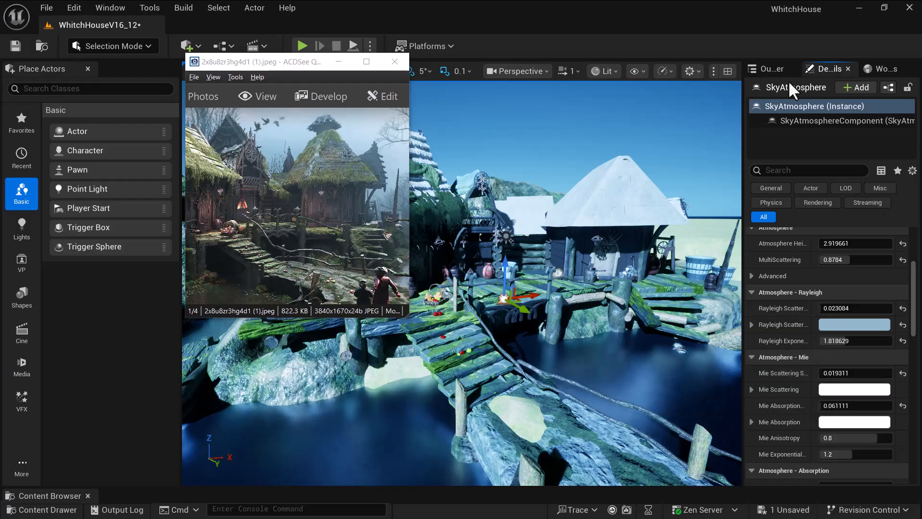
# Select the SkyLight, make it visible in the level and open its light properties.
pyautogui.click(767, 68)
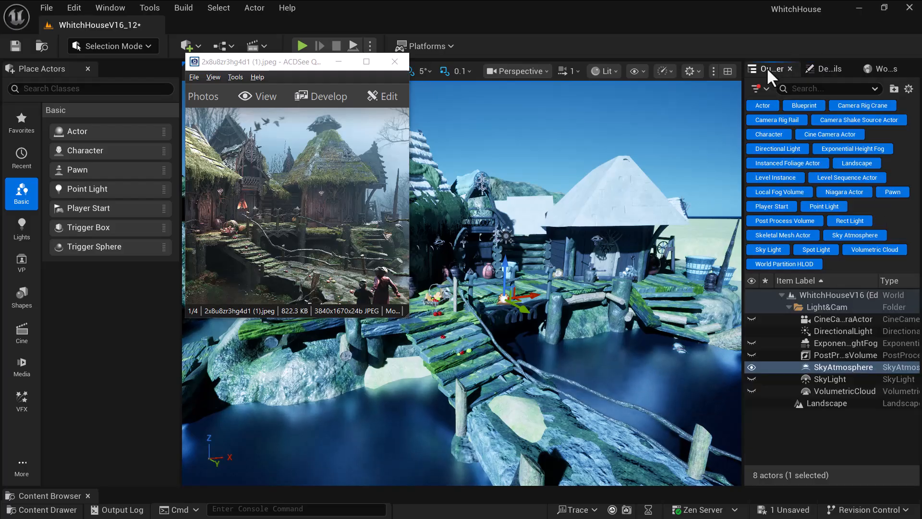
pyautogui.click(818, 380)
pyautogui.click(750, 377)
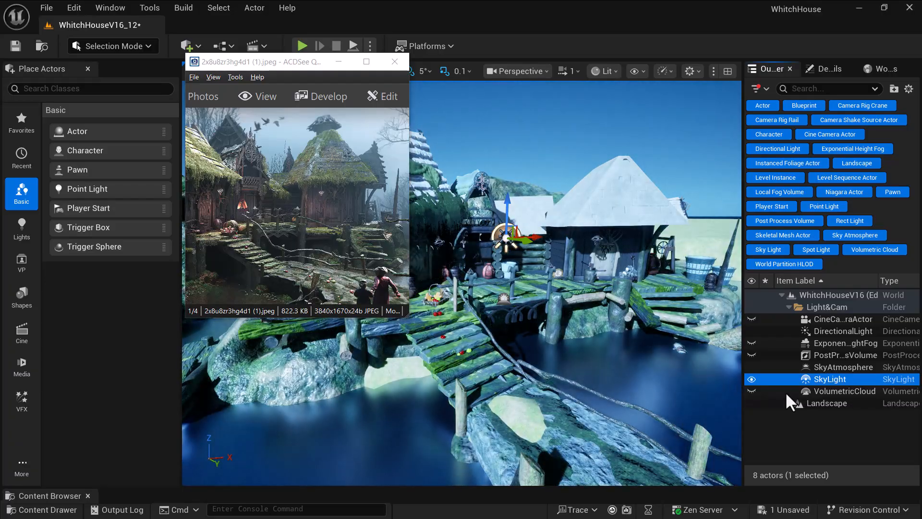
pyautogui.click(823, 69)
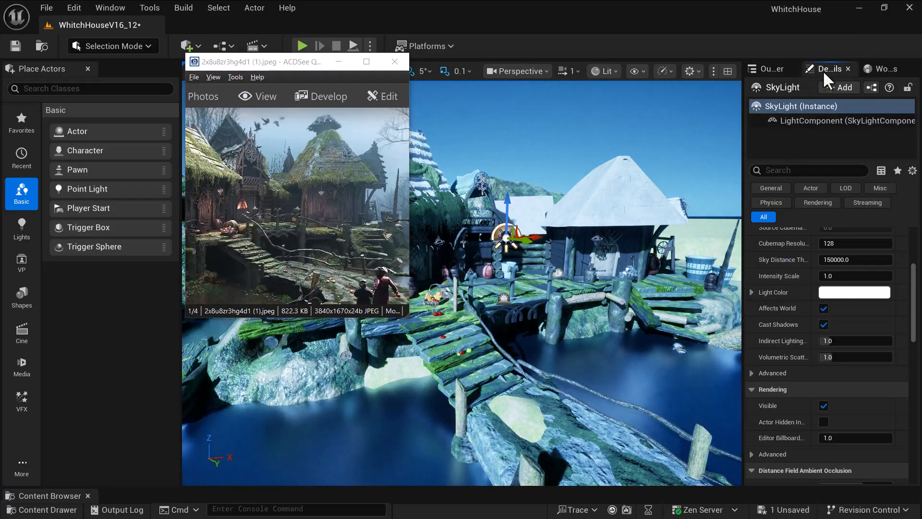
pyautogui.moveTo(918, 294); pyautogui.dragTo(918, 241)
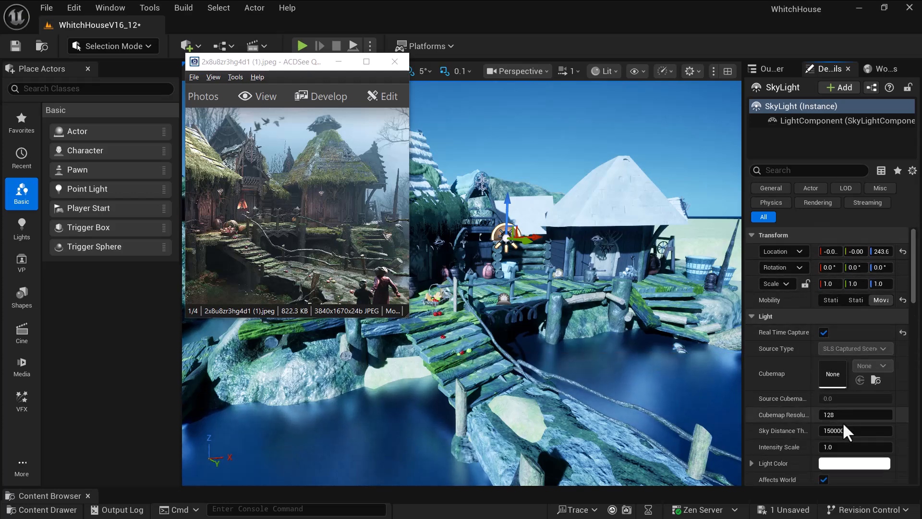
# Try the SkyLight's Intensity Scale at 0 and at about 97 to compare its effect on the scene.
pyautogui.scroll(-2, 838, 432)
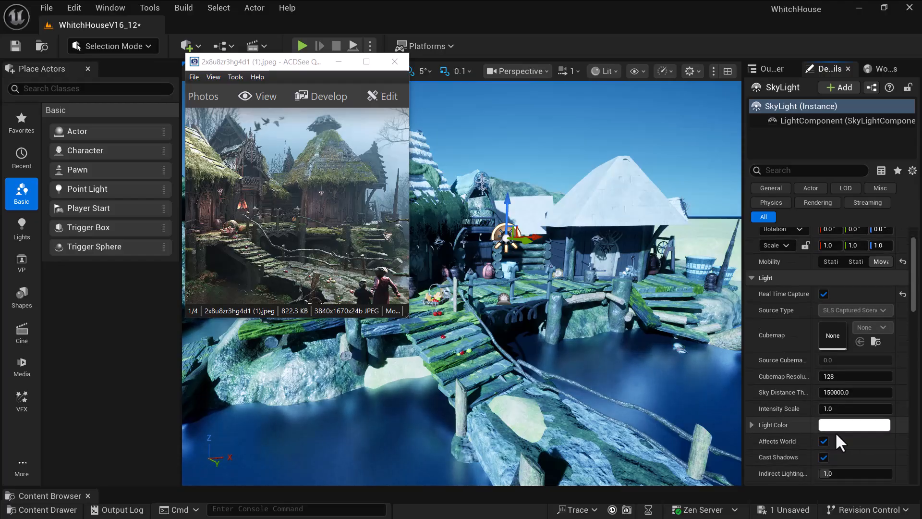
pyautogui.moveTo(828, 409); pyautogui.dragTo(849, 409)
pyautogui.write('0')
pyautogui.press('Return')
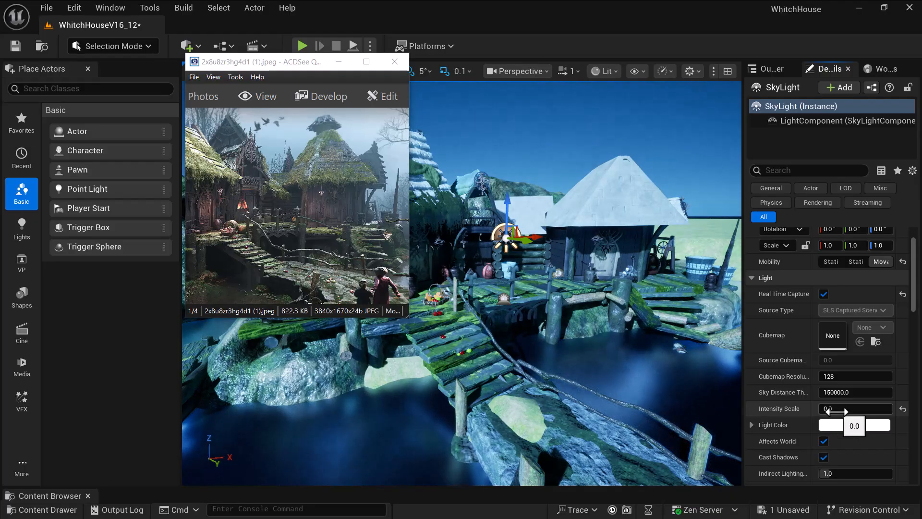
pyautogui.moveTo(827, 409); pyautogui.dragTo(860, 408)
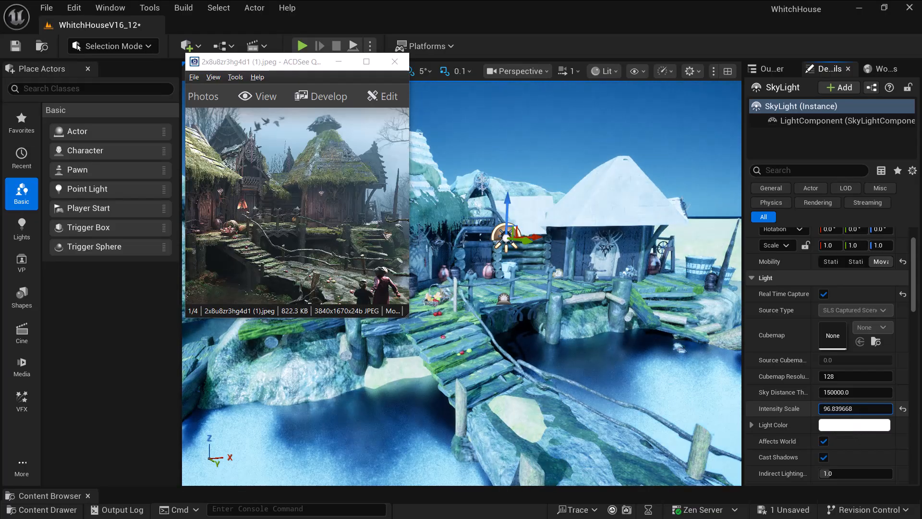
# Set the SkyLight's Intensity Scale to 2.
pyautogui.click(837, 416)
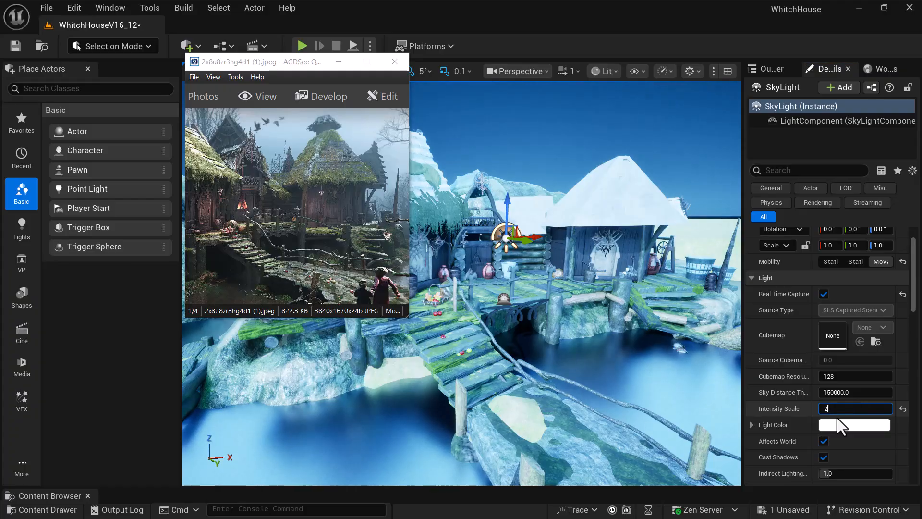
pyautogui.write('2')
pyautogui.press('Return')
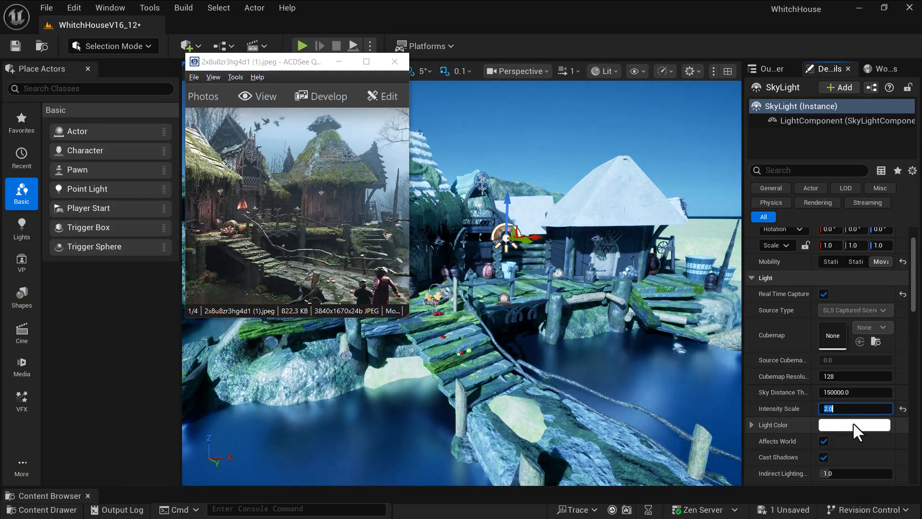
# Set the SkyLight's Light Color by sampling the pale blue sky in the reference image, then darkening it and increasing its saturation.
pyautogui.click(854, 425)
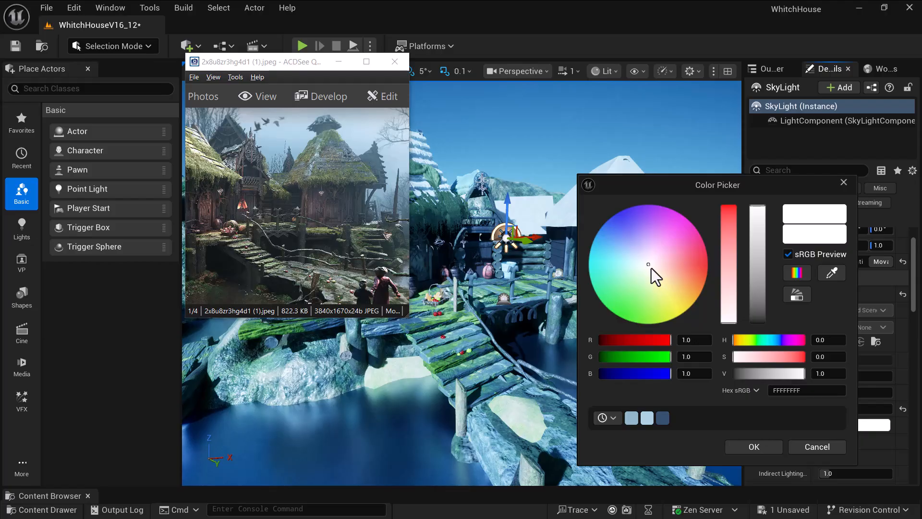
pyautogui.click(832, 273)
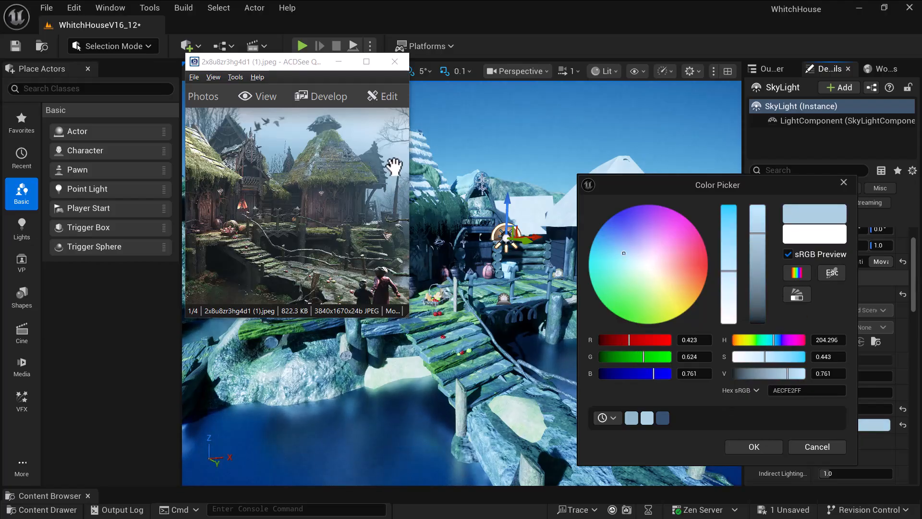
pyautogui.click(394, 167)
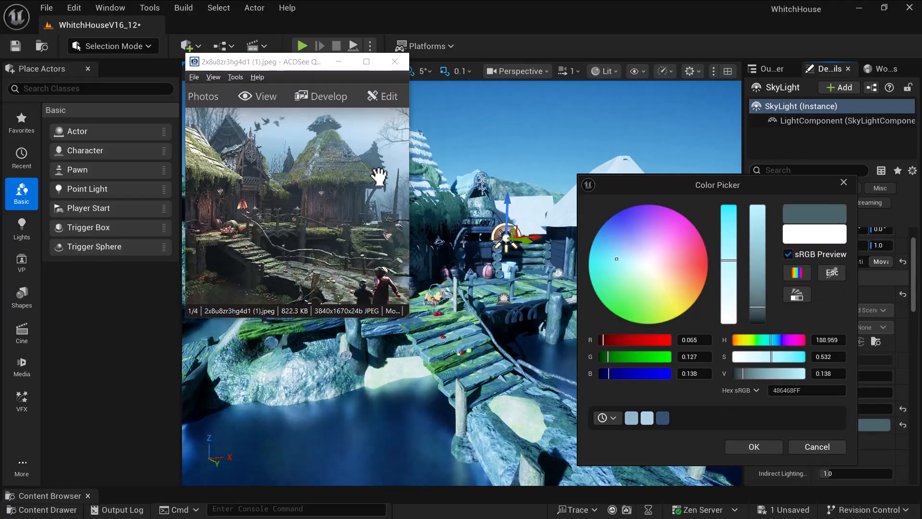
pyautogui.click(367, 145)
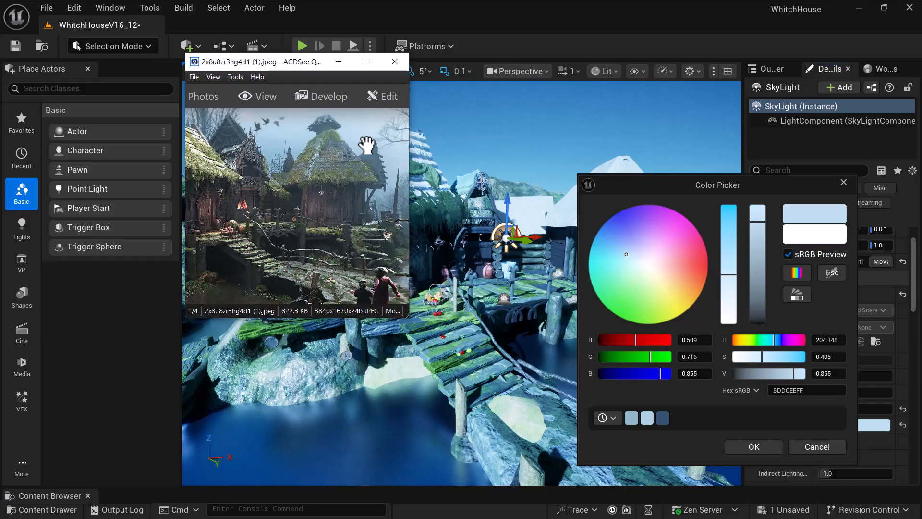
pyautogui.click(830, 272)
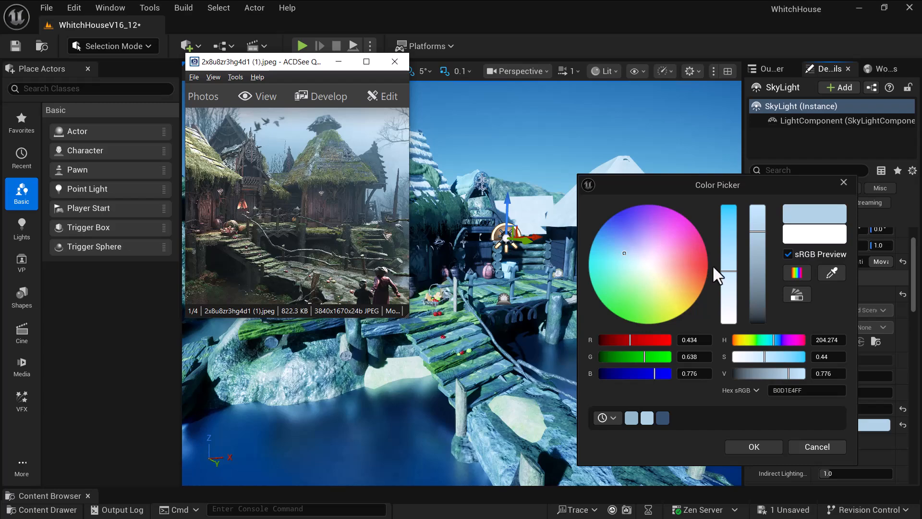
pyautogui.moveTo(753, 238)
pyautogui.mouseDown()
pyautogui.moveTo(755, 301)
pyautogui.moveTo(727, 267)
pyautogui.mouseUp()
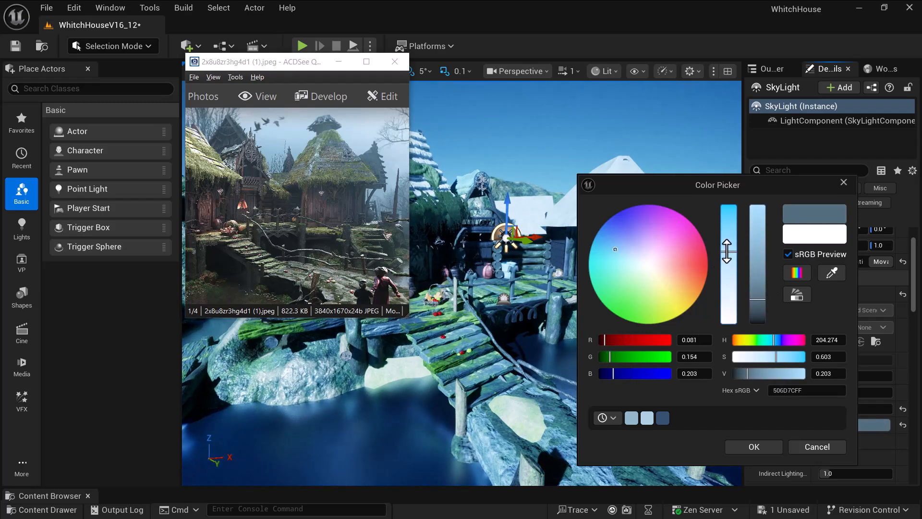
pyautogui.click(763, 447)
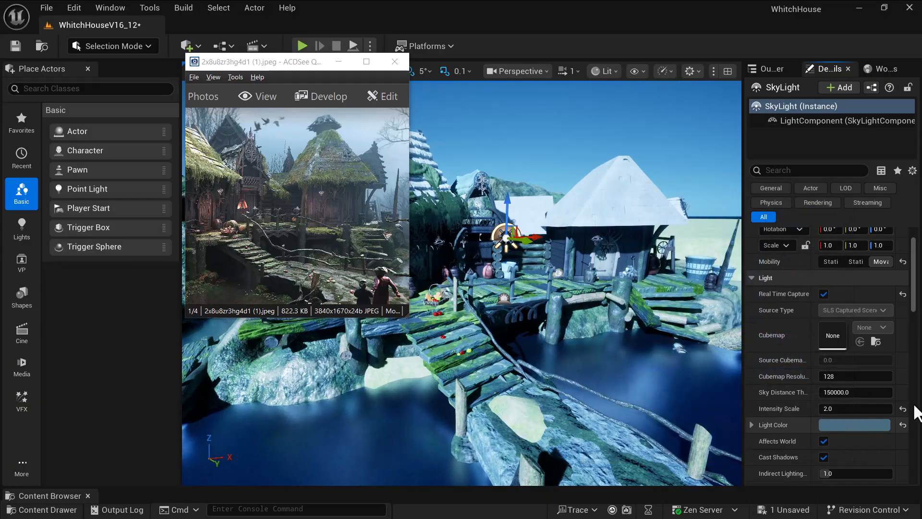
# Try the SkyLight's Indirect Lighting Intensity at about 1.7 and minimize the reference image to inspect the house porch up close.
pyautogui.scroll(-3, 857, 439)
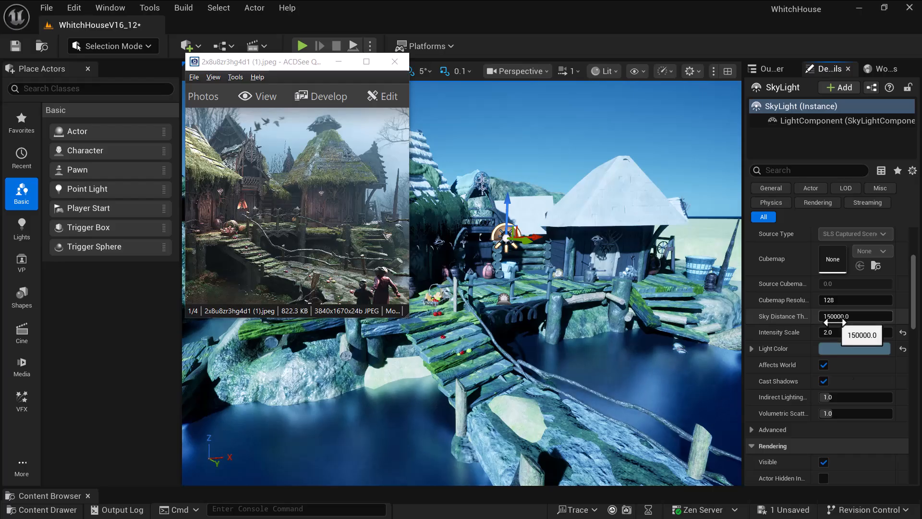
pyautogui.moveTo(824, 397); pyautogui.dragTo(839, 396)
pyautogui.scroll(3, 513, 343)
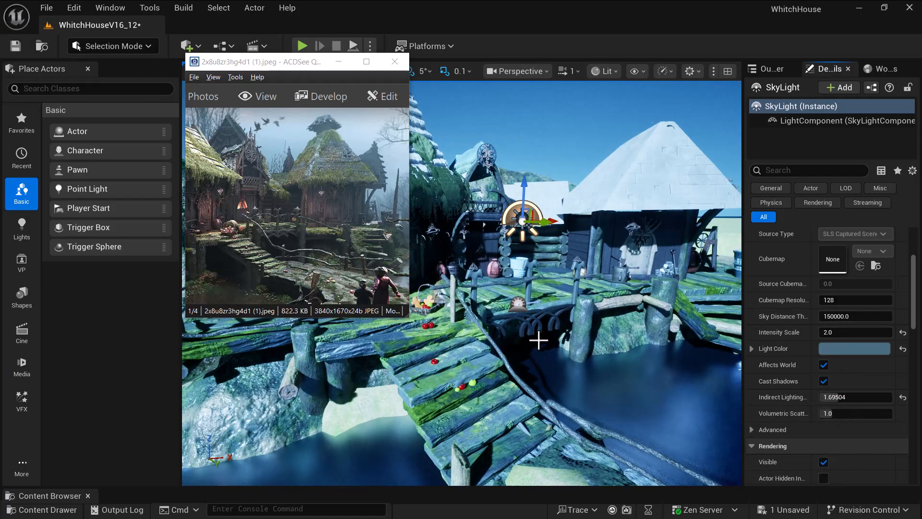
pyautogui.scroll(4, 537, 342)
pyautogui.click(339, 61)
pyautogui.moveTo(522, 344); pyautogui.dragTo(534, 338, button='right')
pyautogui.hotkey('ctrl', 'l')
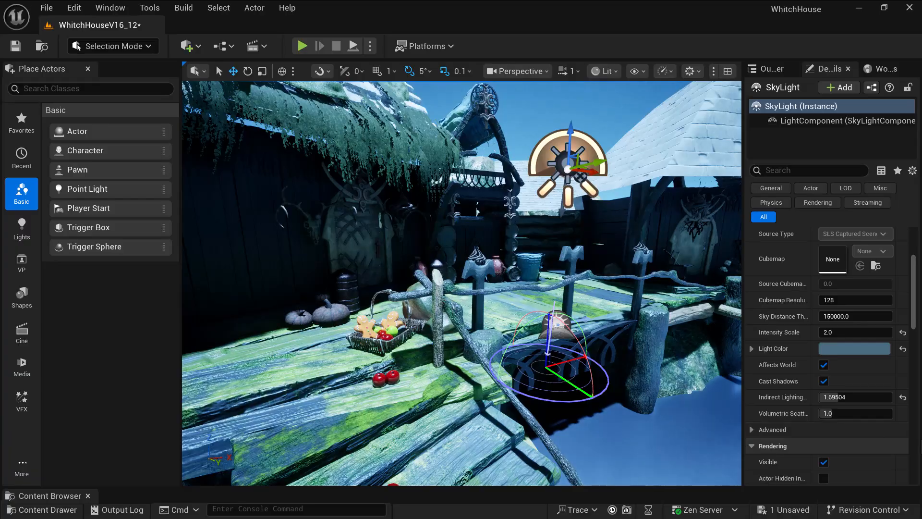
# Set the SkyLight's Indirect Lighting Intensity to 6 and its Volumetric Scattering Intensity to about 1.24.
pyautogui.moveTo(843, 398)
pyautogui.mouseDown()
pyautogui.moveTo(860, 398)
pyautogui.moveTo(838, 414)
pyautogui.moveTo(836, 398)
pyautogui.mouseUp()
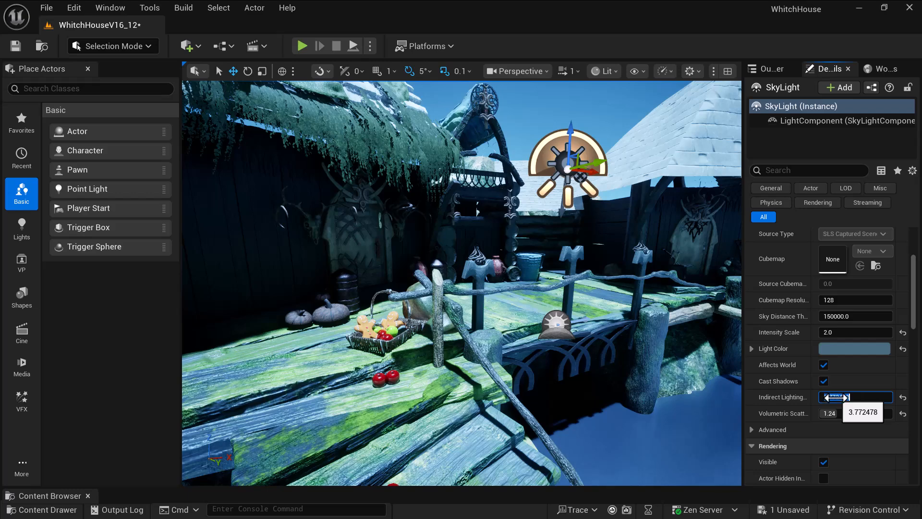
pyautogui.click(849, 398)
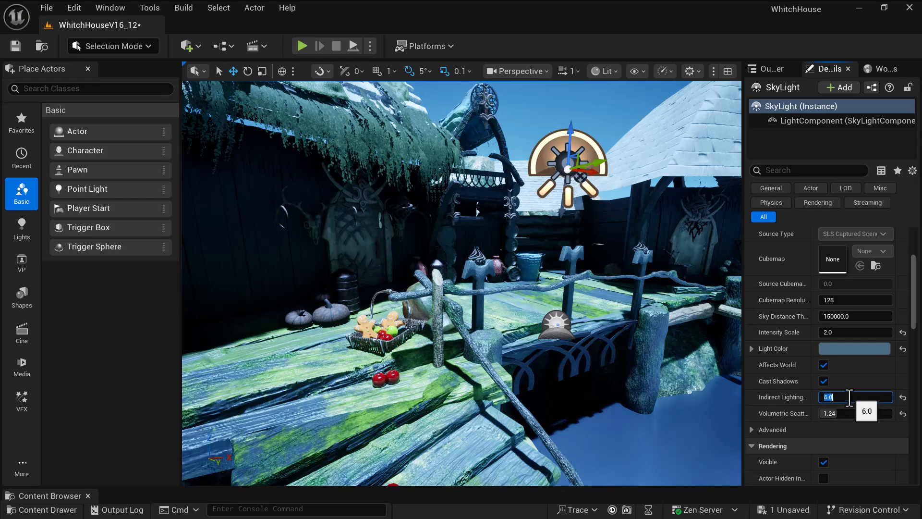
pyautogui.write('6')
pyautogui.press('Return')
pyautogui.scroll(-2, 869, 468)
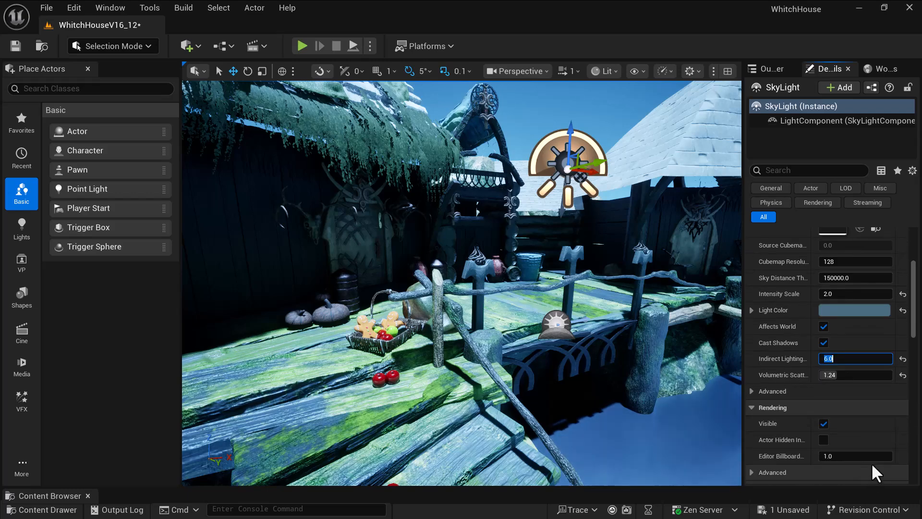
pyautogui.scroll(-6, 525, 346)
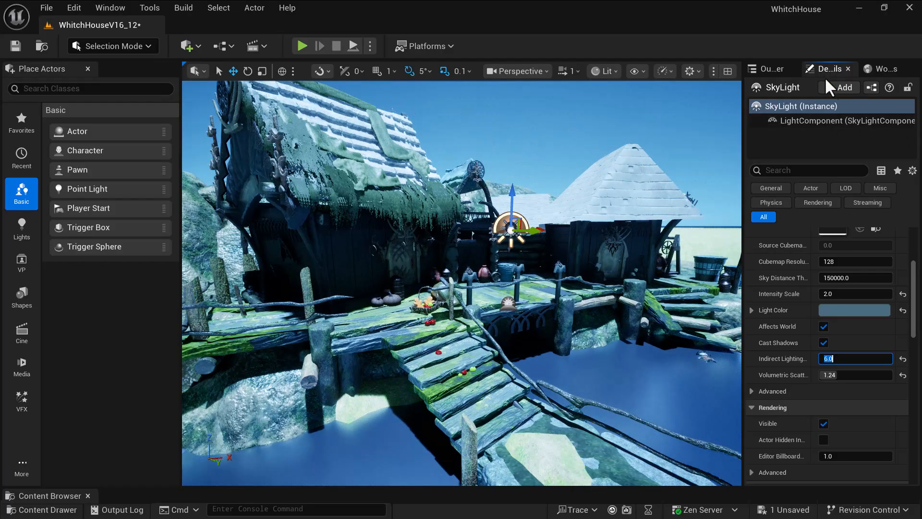
# Select the VolumetricCloud, toggle its visibility to compare the sky with and without clouds, and leave it visible.
pyautogui.click(771, 68)
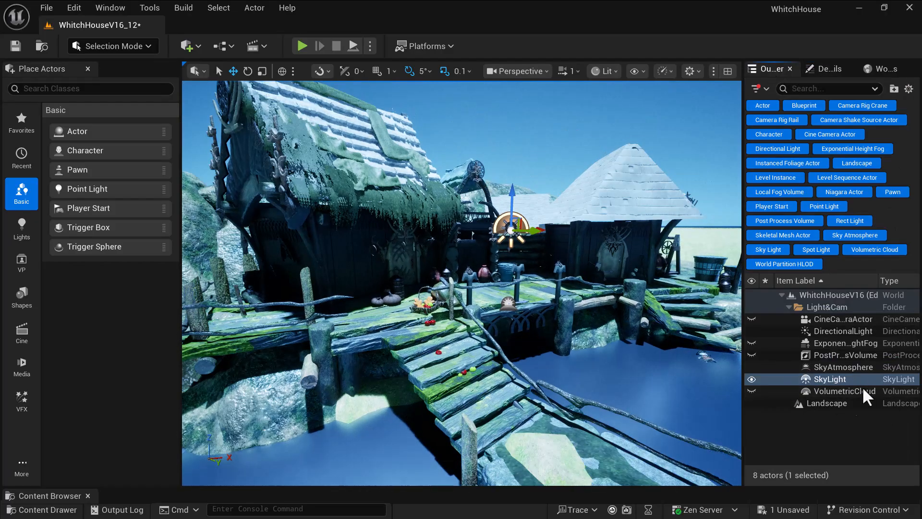
pyautogui.click(841, 393)
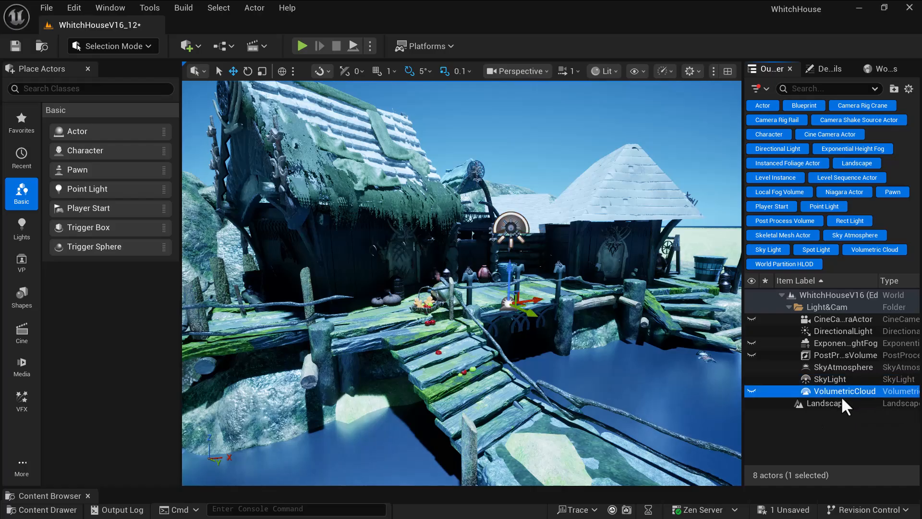
pyautogui.click(765, 383)
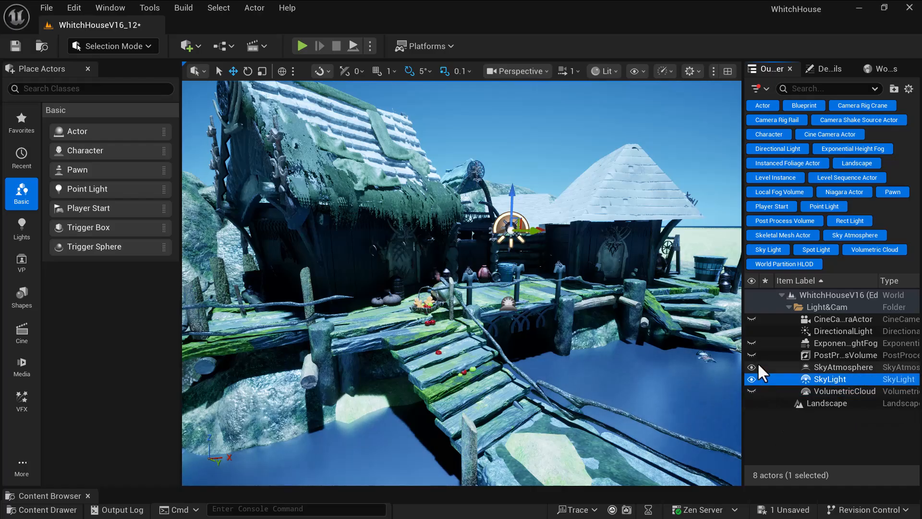
pyautogui.click(835, 366)
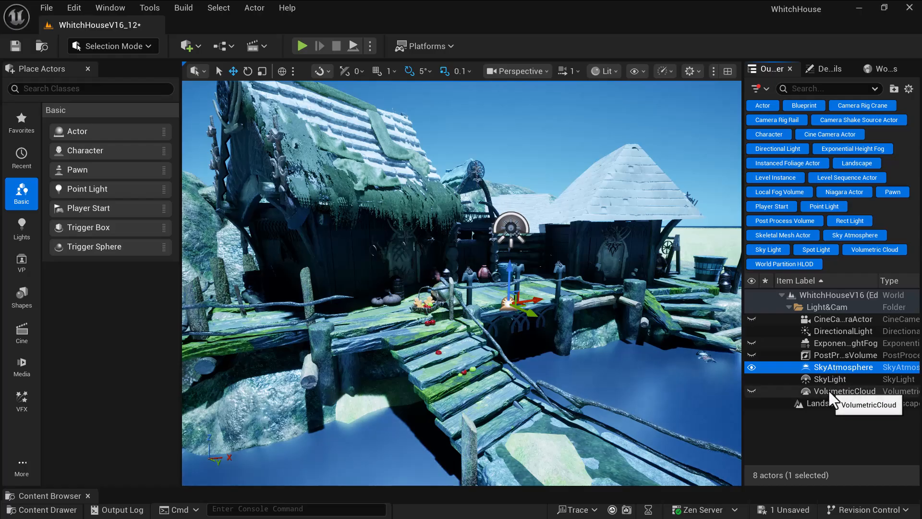
pyautogui.click(829, 391)
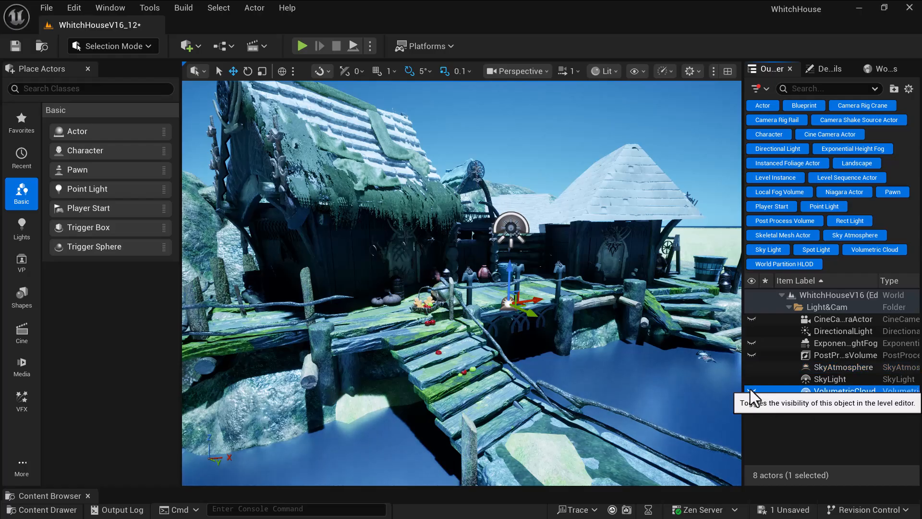
pyautogui.click(750, 390)
pyautogui.click(751, 390)
pyautogui.click(751, 390)
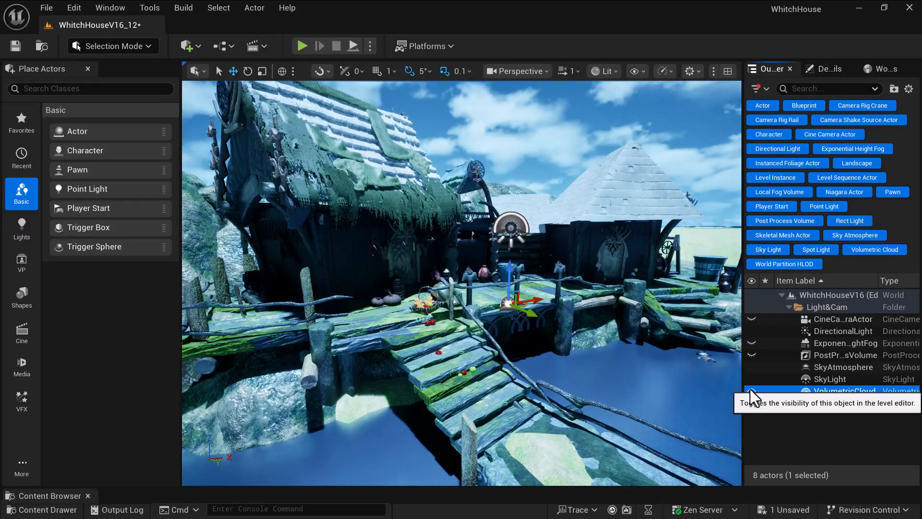
pyautogui.click(751, 390)
pyautogui.click(750, 390)
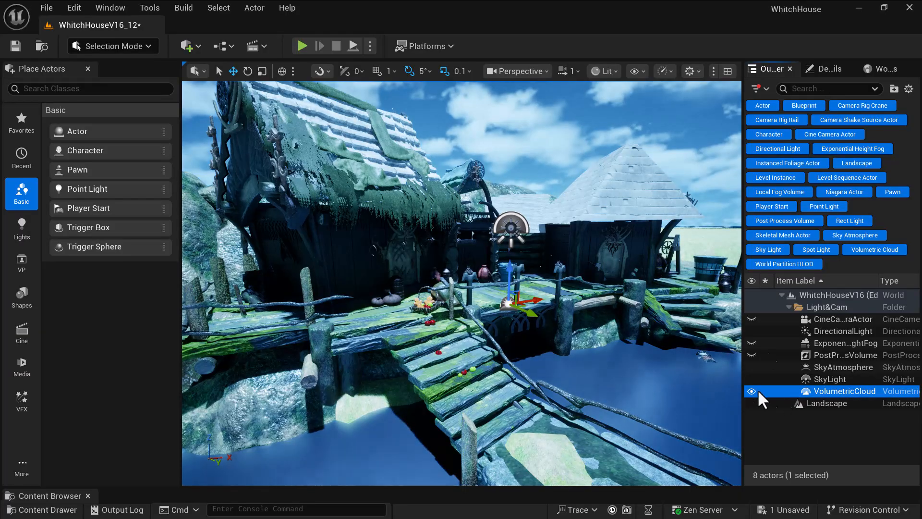
# Open the VolumetricCloud's properties and try a Layer Bottom Altitude of about 3 and a Layer Height of about 4.9.
pyautogui.click(827, 68)
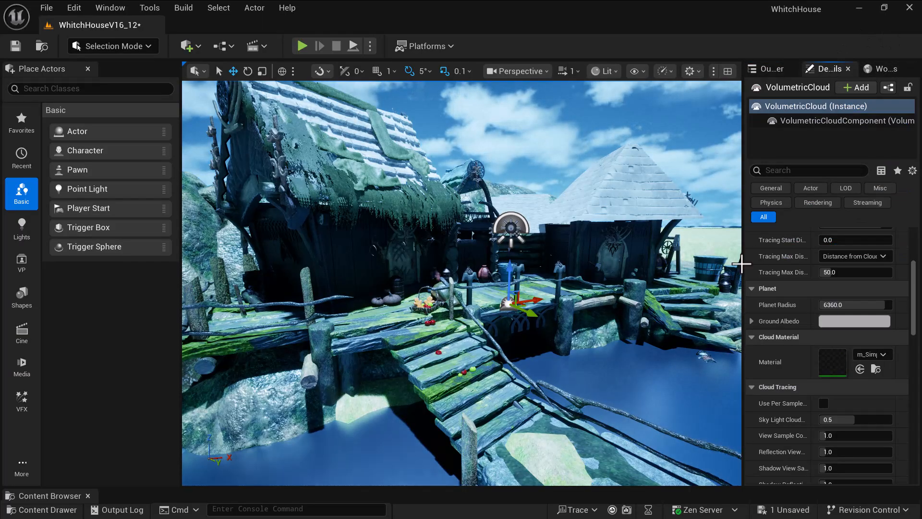
pyautogui.moveTo(622, 261); pyautogui.dragTo(617, 261, button='right')
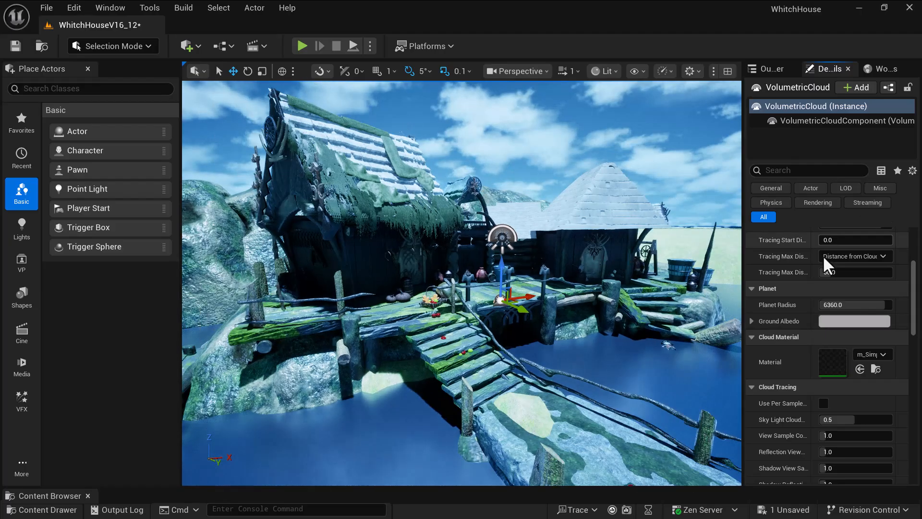
pyautogui.scroll(4, 828, 264)
pyautogui.scroll(2, 851, 281)
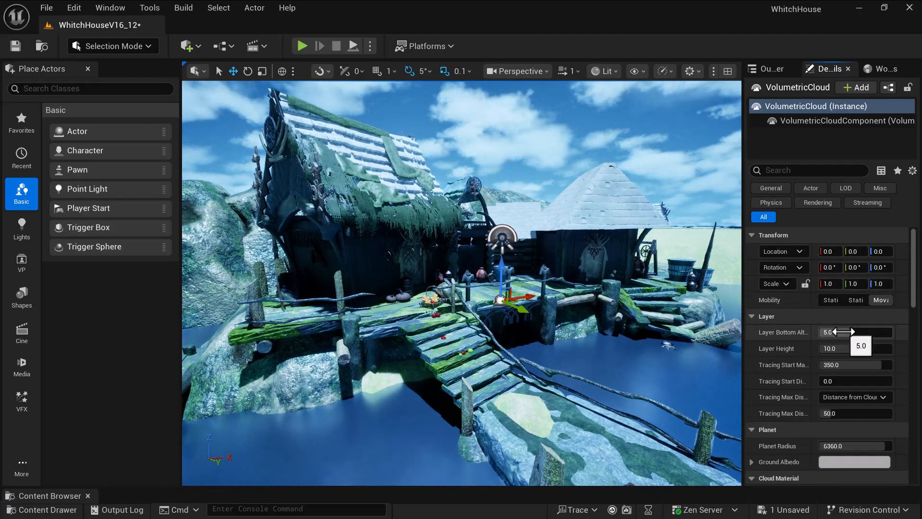
pyautogui.moveTo(845, 332); pyautogui.dragTo(857, 349)
# View the scene through the CineCameraActor and set the cloud's Layer Bottom Altitude to about 9.27 and Layer Height to about 7.67.
pyautogui.click(544, 71)
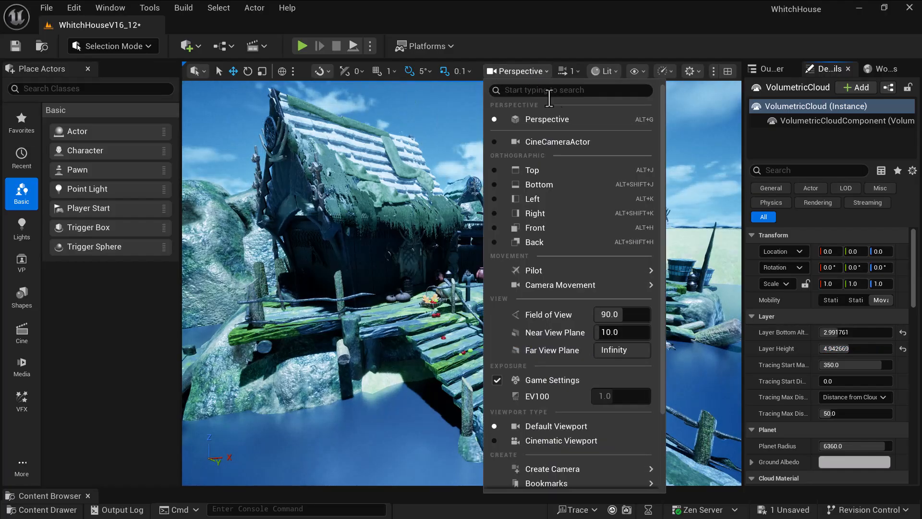
pyautogui.click(563, 142)
pyautogui.moveTo(838, 348); pyautogui.dragTo(871, 333)
# Try the cloud's Tracing Start Max Distance at about 180 and at 500, and its Tracing Start Distance at about 31.
pyautogui.moveTo(876, 366)
pyautogui.mouseDown()
pyautogui.moveTo(842, 365)
pyautogui.moveTo(839, 383)
pyautogui.mouseUp()
pyautogui.write('100.0')
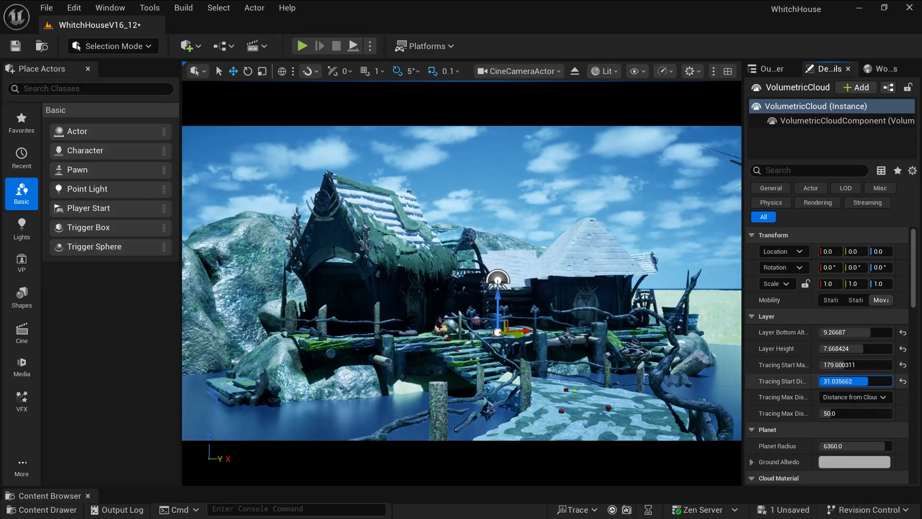
pyautogui.click(874, 365)
pyautogui.write('500')
pyautogui.press('Return')
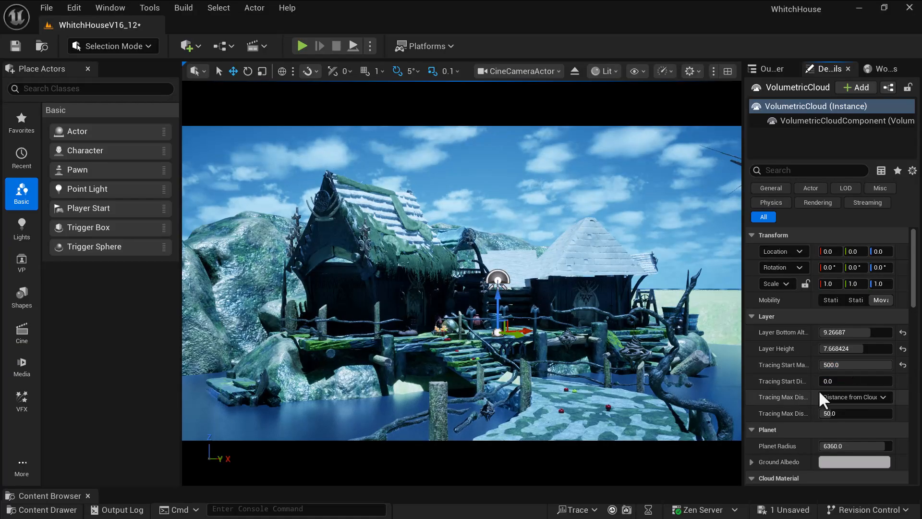
# Set the cloud's Tracing Start Max Distance to about 258.4 and its Tracing Start Distance to about 43.
pyautogui.moveTo(837, 381)
pyautogui.mouseDown()
pyautogui.moveTo(893, 381)
pyautogui.moveTo(885, 366)
pyautogui.moveTo(831, 382)
pyautogui.moveTo(878, 380)
pyautogui.mouseUp()
pyautogui.scroll(-2, 870, 425)
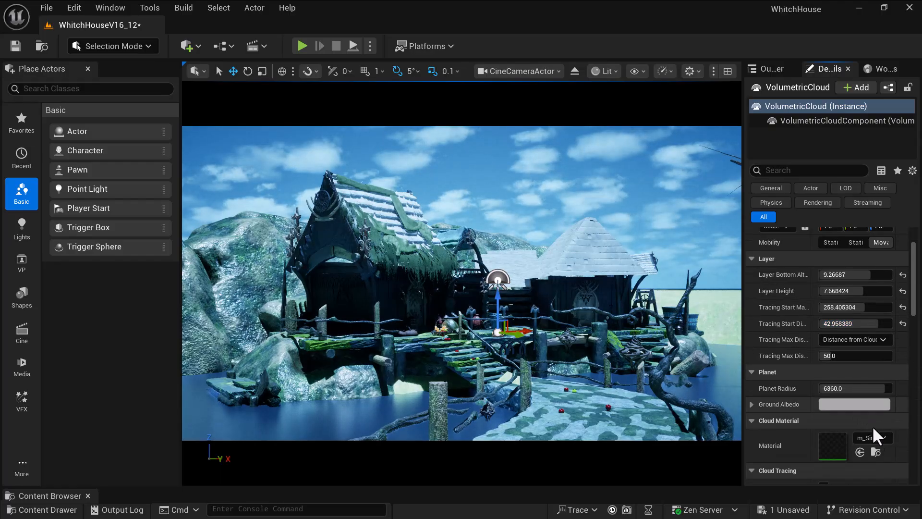
pyautogui.scroll(2, 866, 408)
pyautogui.scroll(-2, 882, 412)
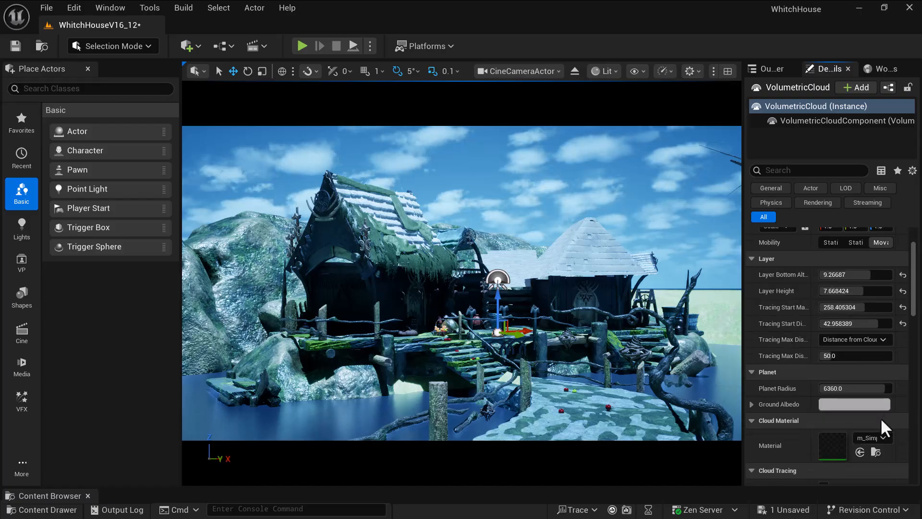
# Select the ExponentialHeightFog in the Light&Cam folder and make it visible in the level.
pyautogui.click(769, 69)
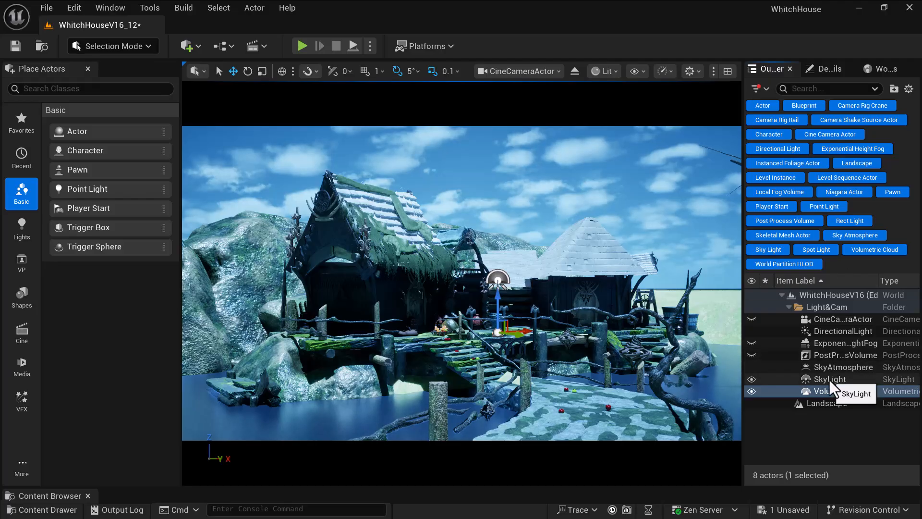
pyautogui.click(829, 392)
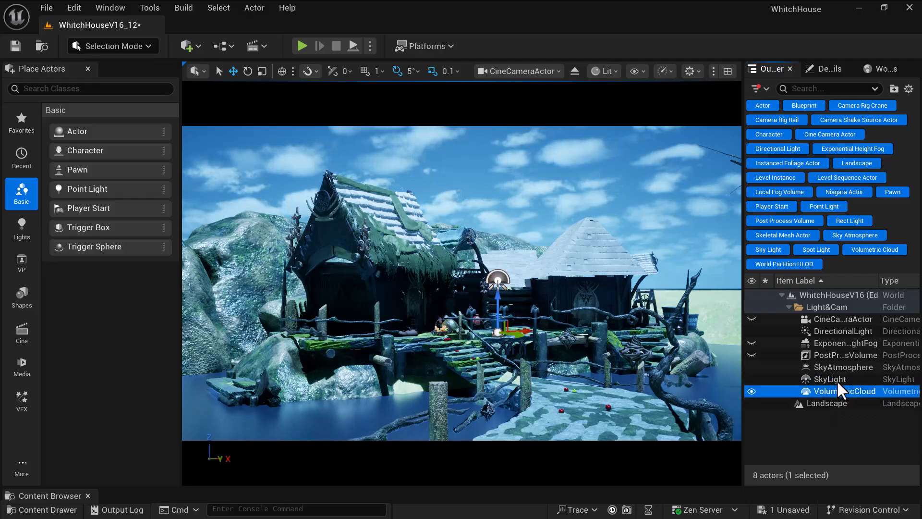
pyautogui.click(846, 366)
pyautogui.click(841, 355)
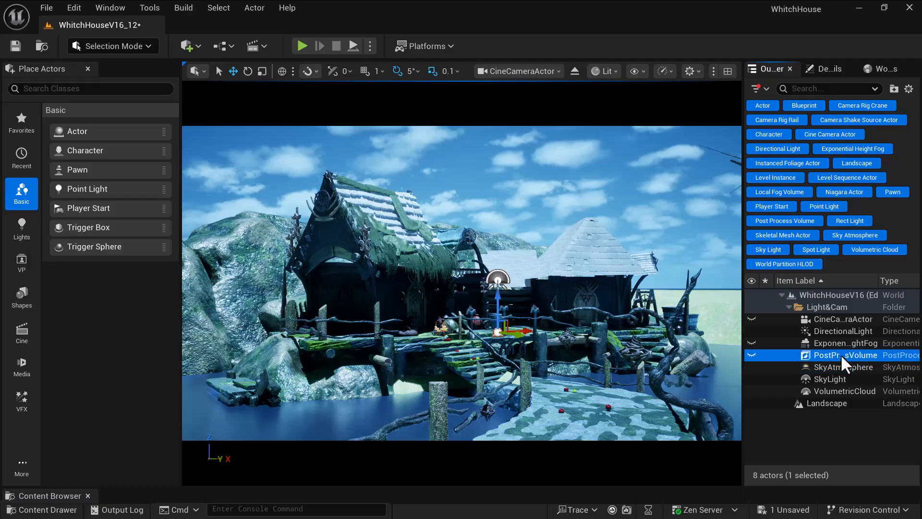
pyautogui.click(832, 344)
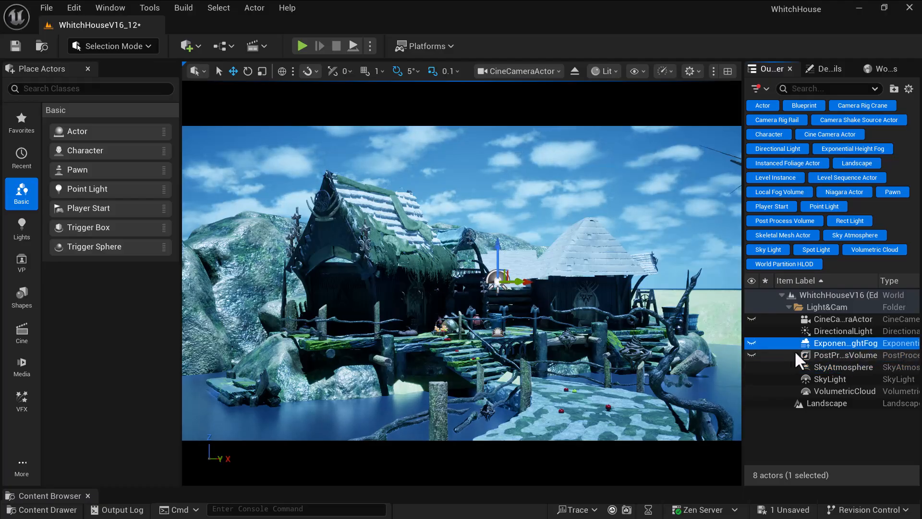
pyautogui.click(832, 355)
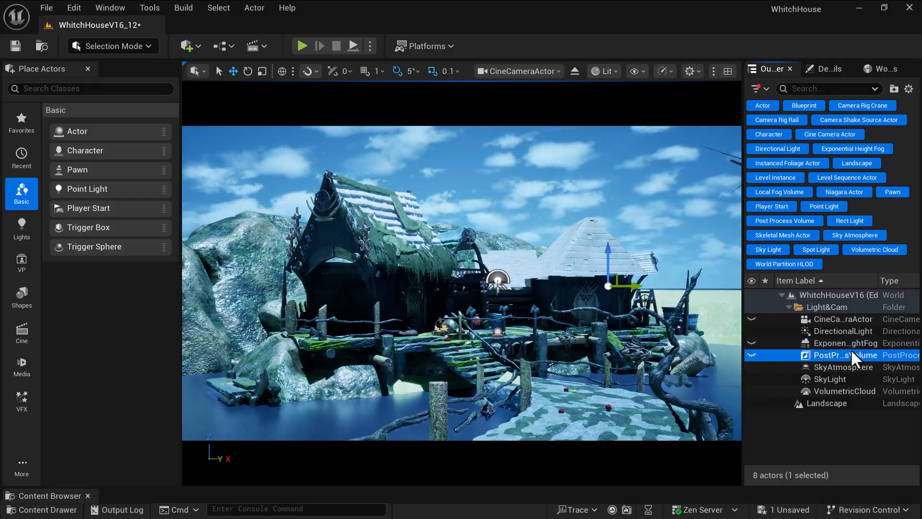
pyautogui.click(826, 343)
pyautogui.click(752, 343)
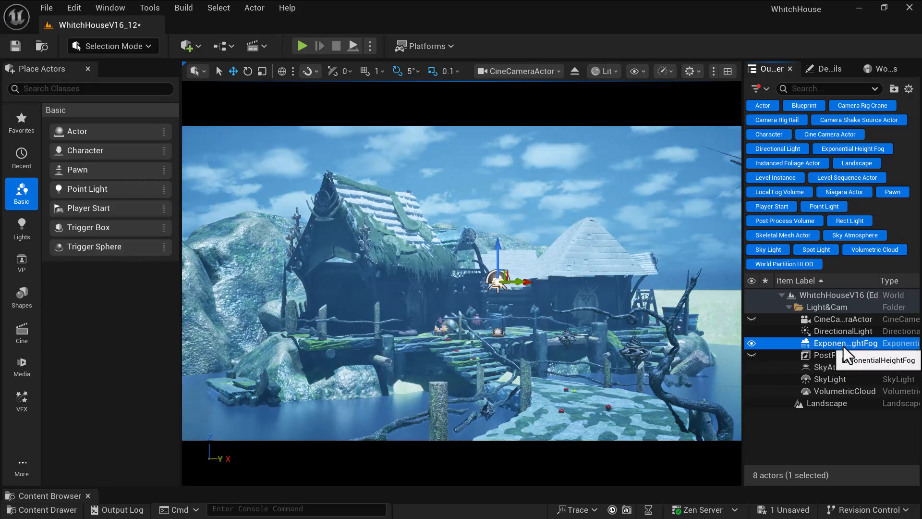
# Leave the ExponentialHeightFog's name as it is, select the actor and show its properties.
pyautogui.press('F2')
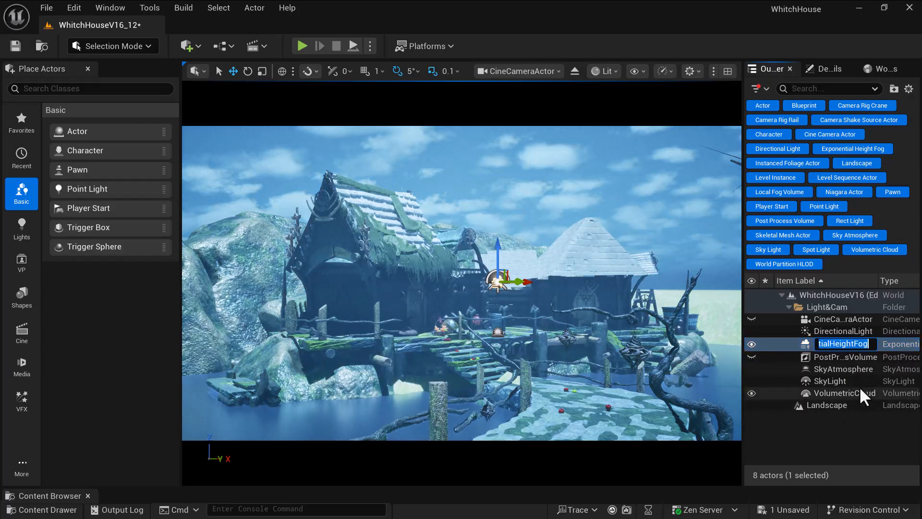
pyautogui.click(859, 431)
pyautogui.click(846, 345)
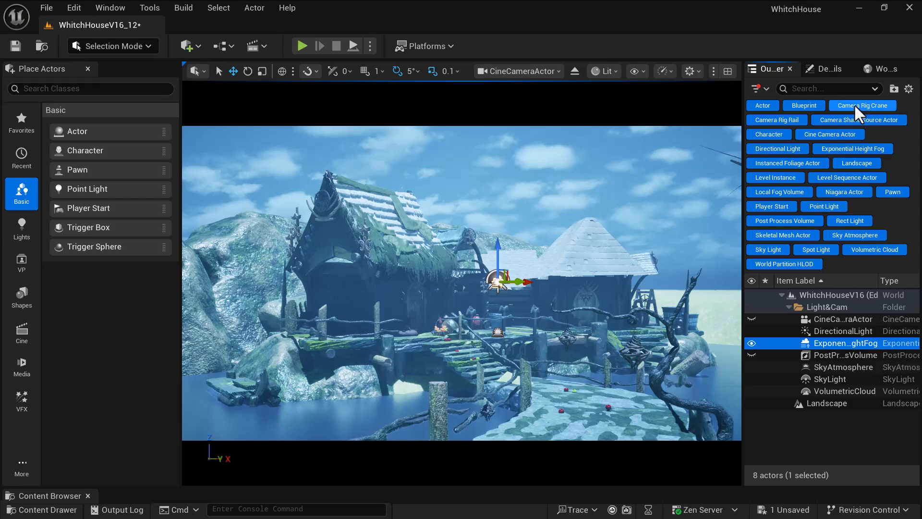
pyautogui.click(826, 68)
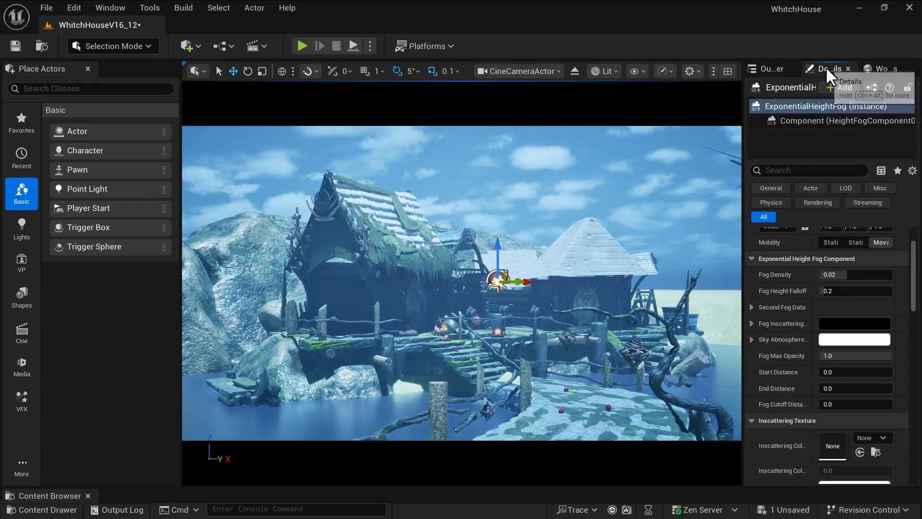
# Open the Env. Light Mixer to examine the environment light settings, and minimize its window.
pyautogui.click(214, 10)
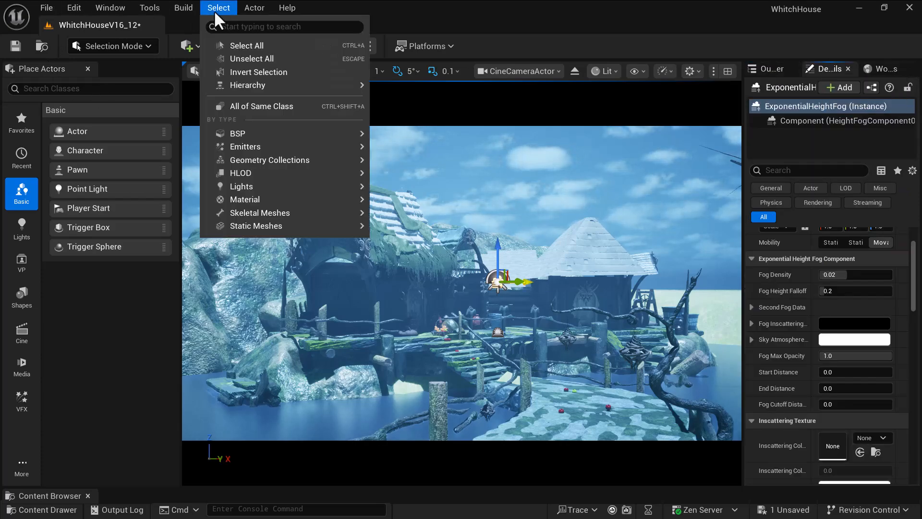
pyautogui.moveTo(182, 6)
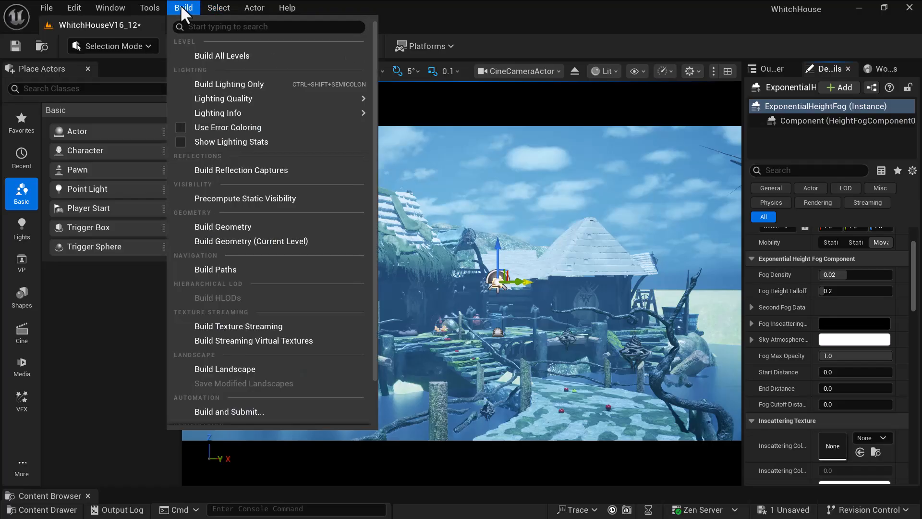
pyautogui.moveTo(153, 9)
pyautogui.moveTo(122, 8)
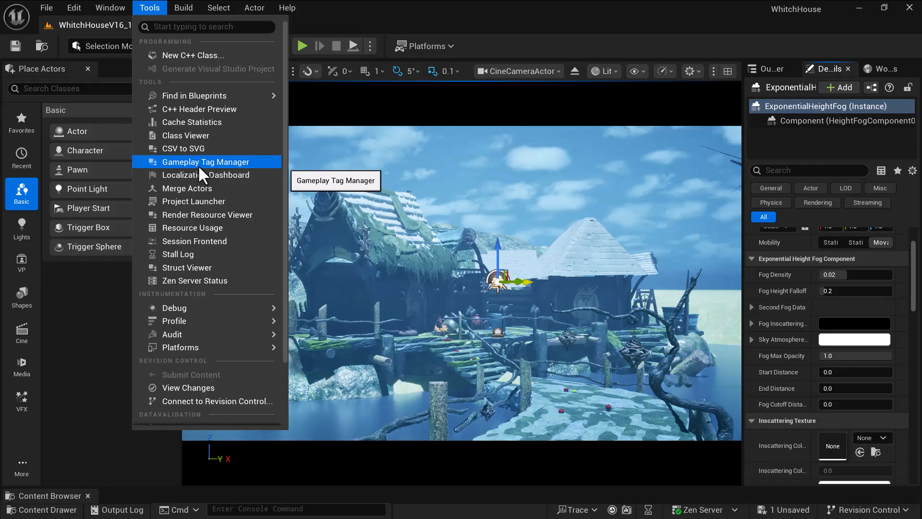
pyautogui.moveTo(222, 6)
pyautogui.moveTo(255, 7)
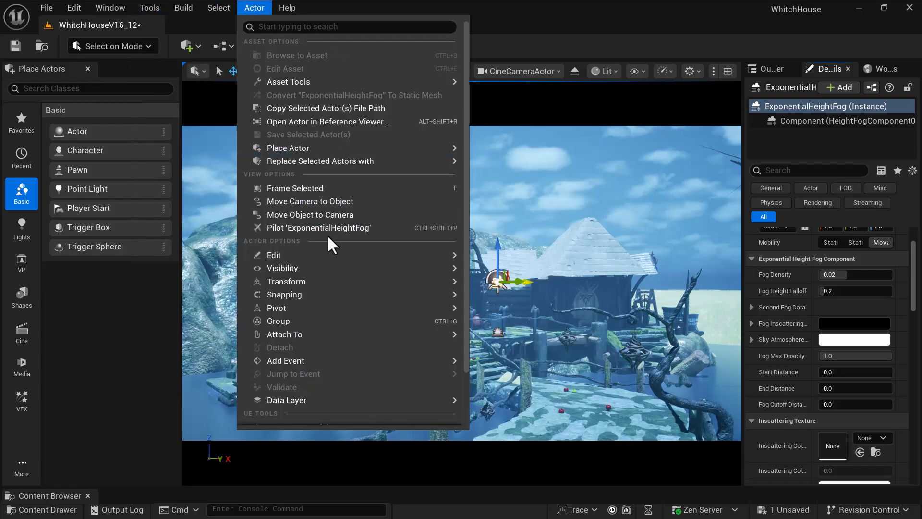
pyautogui.click(74, 8)
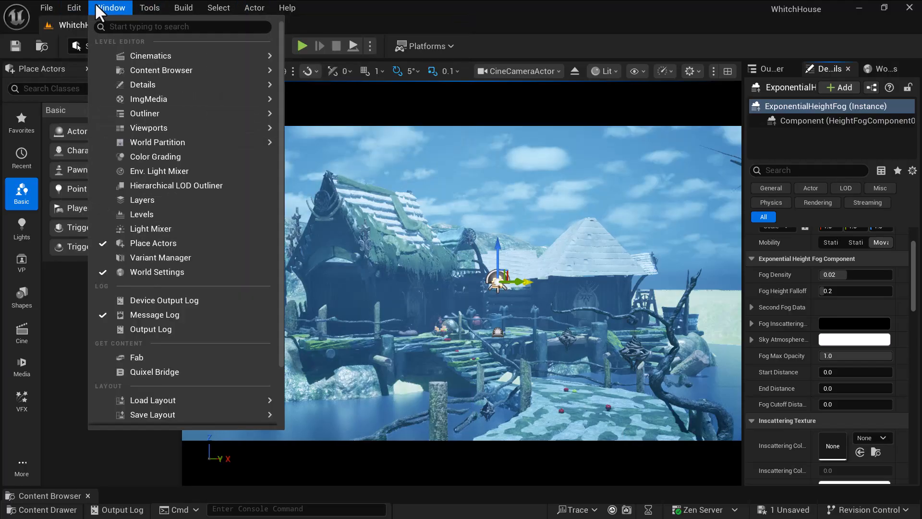
pyautogui.click(169, 173)
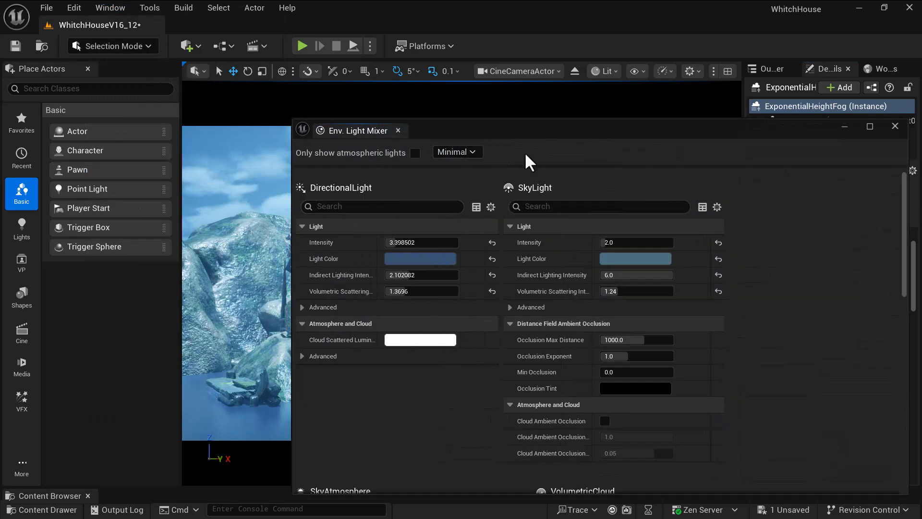
pyautogui.click(844, 126)
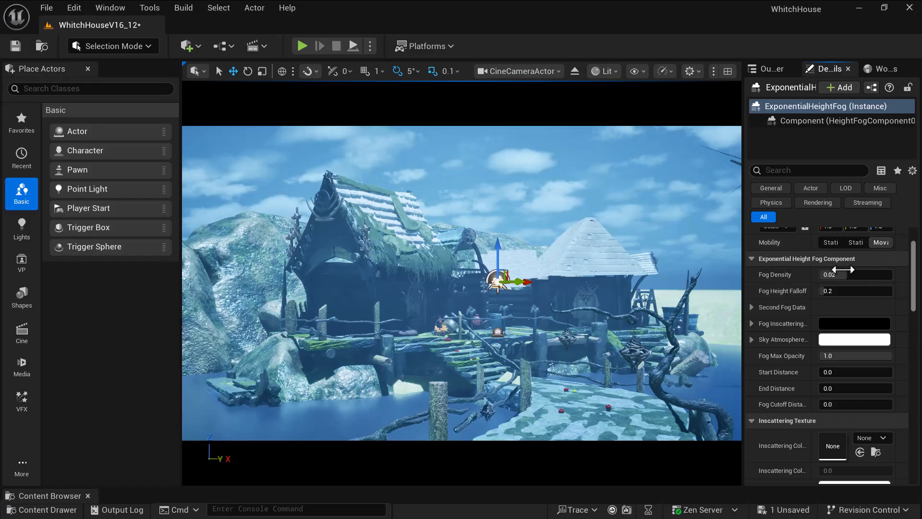
# Set the height fog's Fog Density to about 0.0193, Fog Height Falloff to about 0.138, Start Distance to about 3400 and End Distance to 374400.
pyautogui.scroll(2, 855, 304)
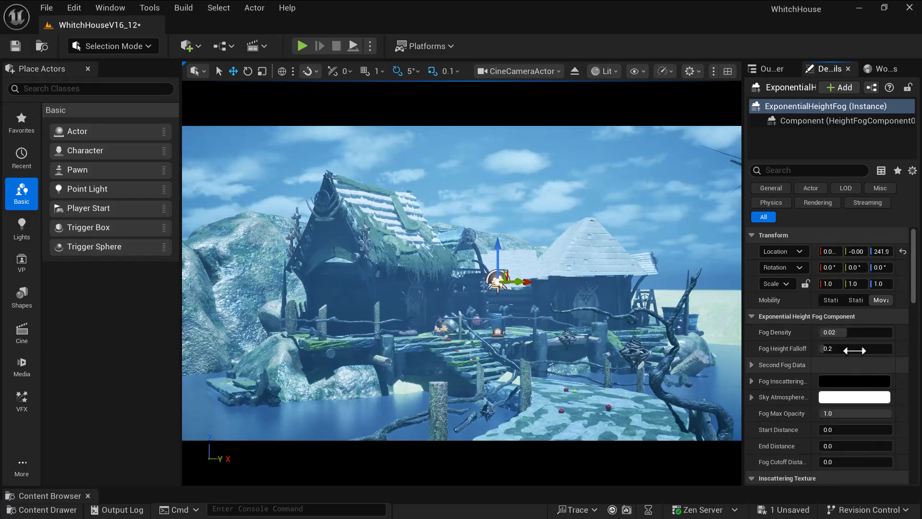
pyautogui.moveTo(845, 338)
pyautogui.mouseDown()
pyautogui.moveTo(836, 332)
pyautogui.moveTo(833, 352)
pyautogui.moveTo(843, 352)
pyautogui.moveTo(832, 349)
pyautogui.mouseUp()
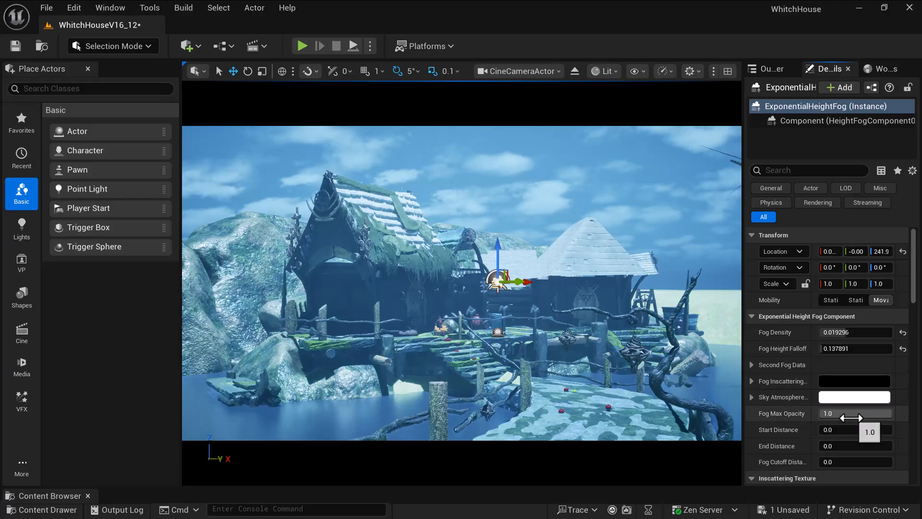
pyautogui.moveTo(859, 413); pyautogui.dragTo(860, 413)
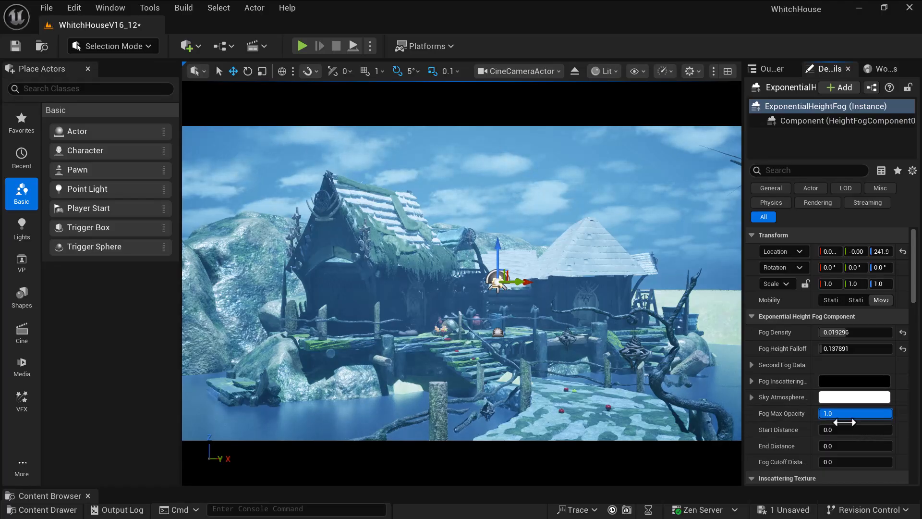
pyautogui.moveTo(860, 430); pyautogui.dragTo(836, 433)
pyautogui.scroll(-1, 836, 432)
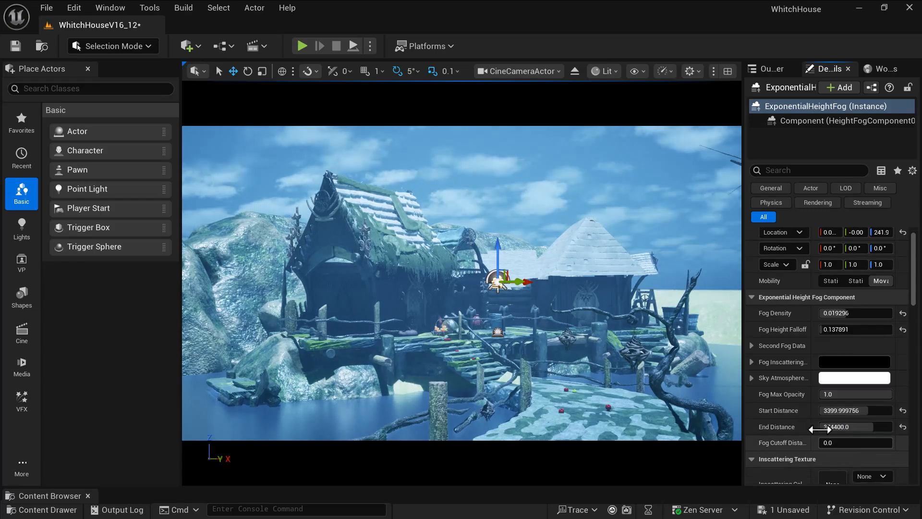
# Turn the height fog's Volumetric Fog off and on to compare, and set its Scattering Distribution to about 0.079.
pyautogui.scroll(-10, 799, 436)
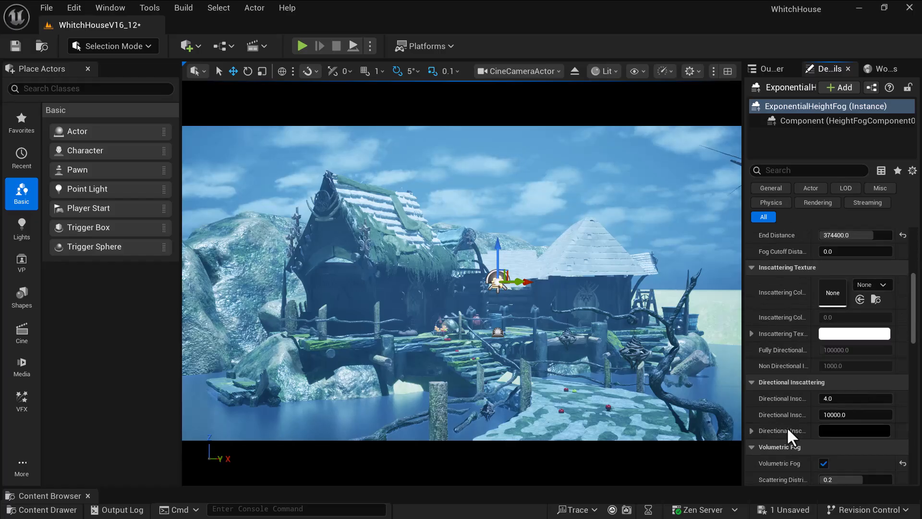
pyautogui.click(823, 366)
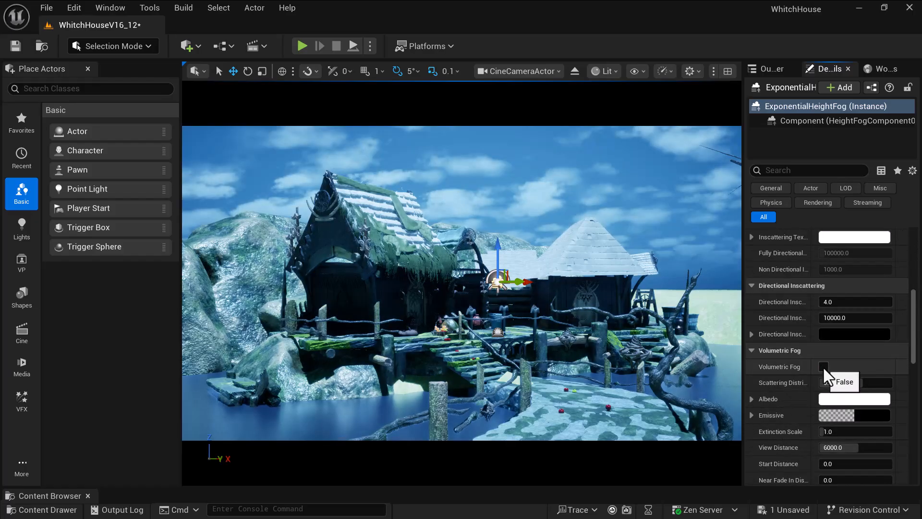
pyautogui.click(824, 368)
pyautogui.moveTo(865, 383); pyautogui.dragTo(882, 382)
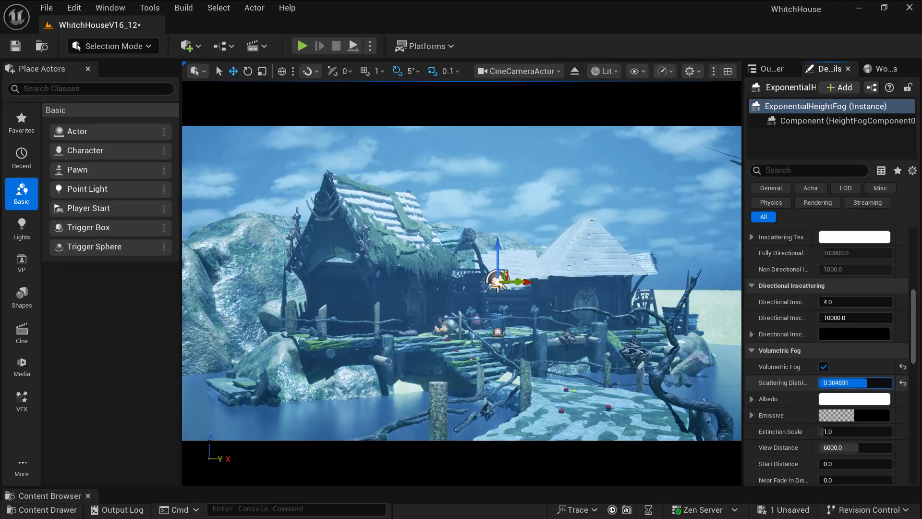
# Try a medium blue, hex 3C7DACFF, as the volumetric fog's Albedo colour.
pyautogui.click(868, 411)
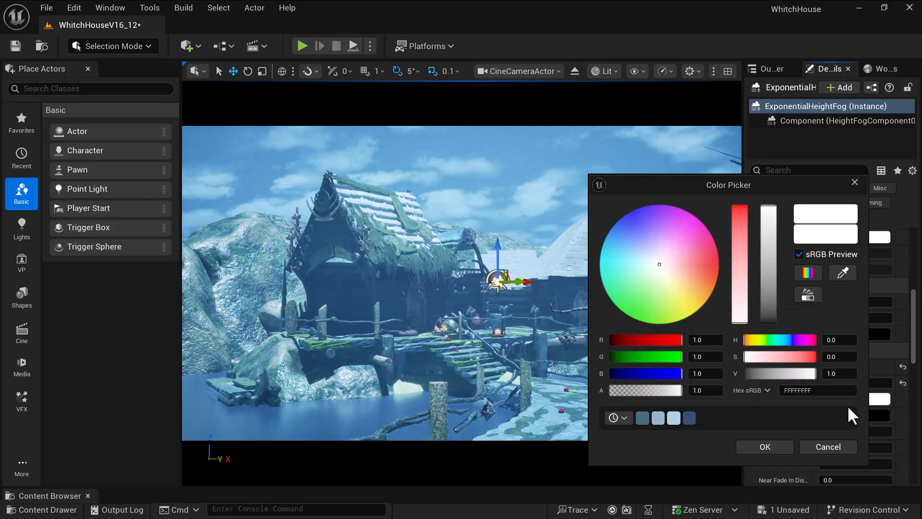
pyautogui.click(621, 229)
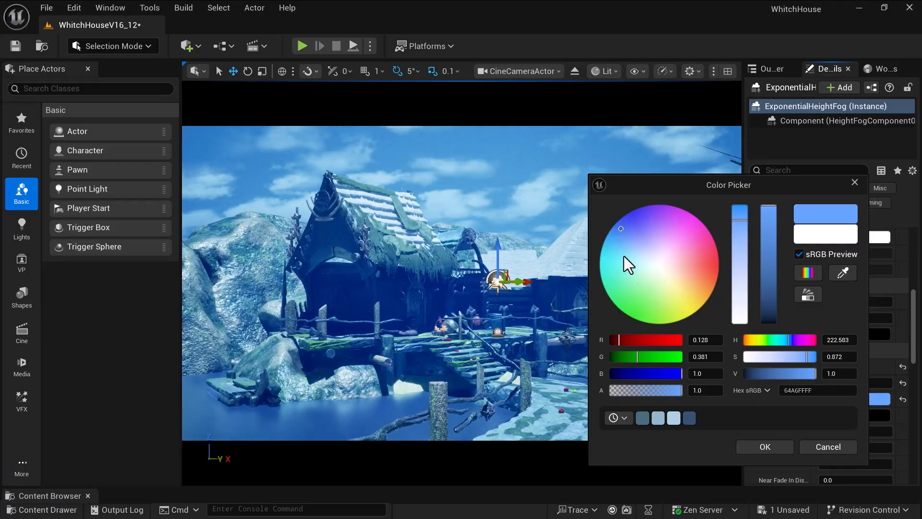
pyautogui.click(768, 274)
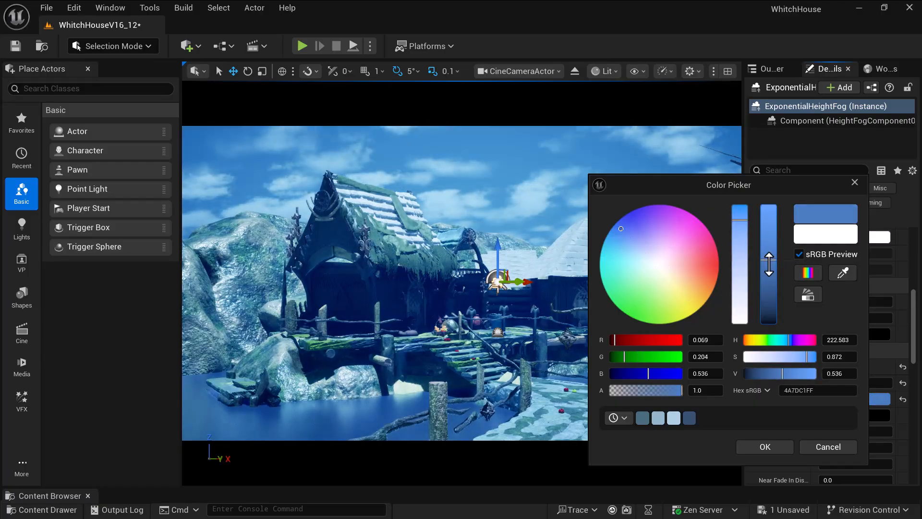
pyautogui.moveTo(620, 231); pyautogui.dragTo(615, 234)
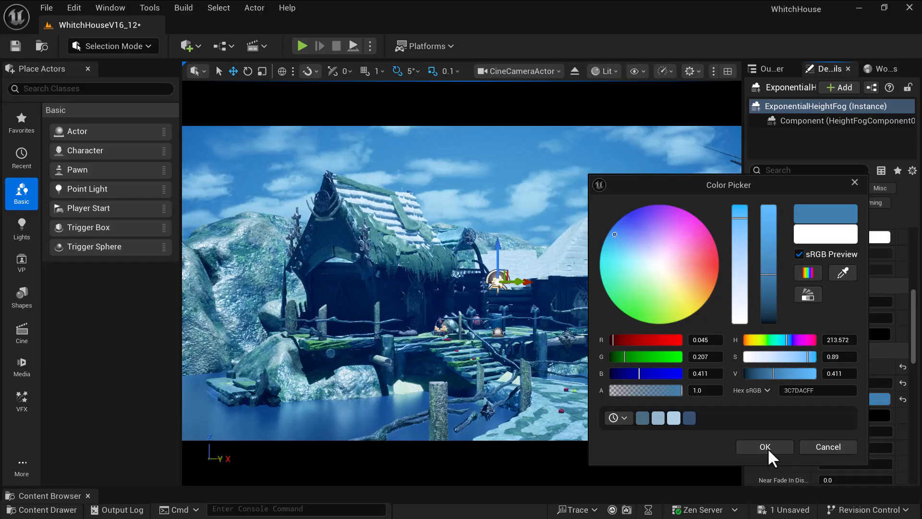
pyautogui.click(767, 448)
# Set the volumetric fog's Albedo to a pale, desaturated blue, hex C0CEDFFF.
pyautogui.click(858, 400)
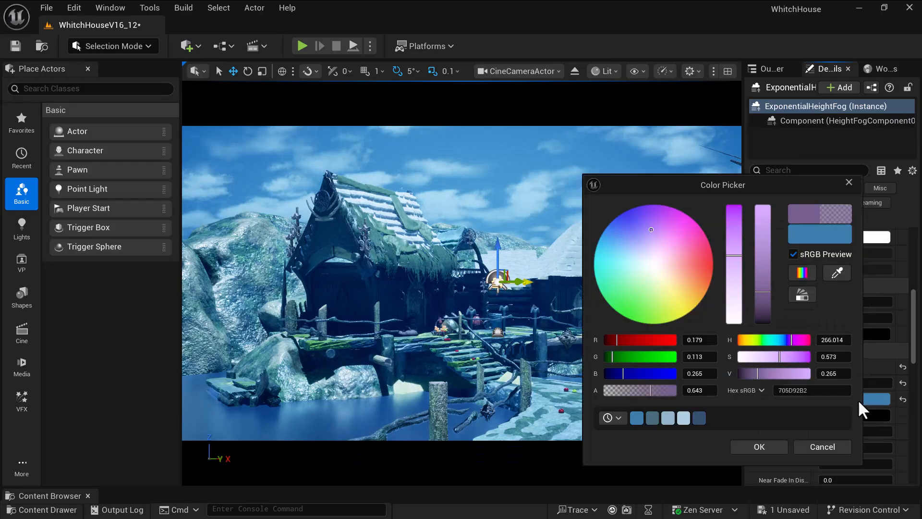
pyautogui.moveTo(742, 272)
pyautogui.mouseDown()
pyautogui.moveTo(737, 330)
pyautogui.moveTo(745, 282)
pyautogui.moveTo(742, 289)
pyautogui.mouseUp()
pyautogui.moveTo(763, 252)
pyautogui.mouseDown()
pyautogui.moveTo(765, 223)
pyautogui.moveTo(764, 237)
pyautogui.mouseUp()
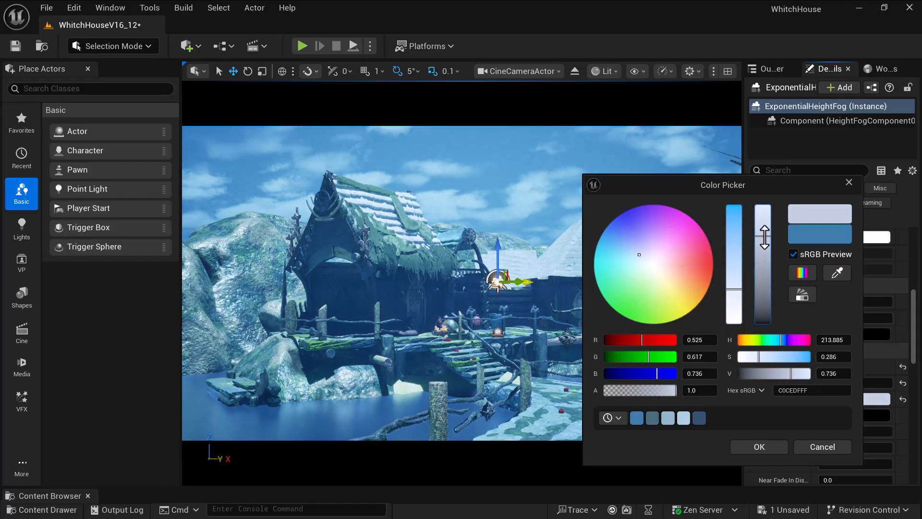
pyautogui.click(757, 447)
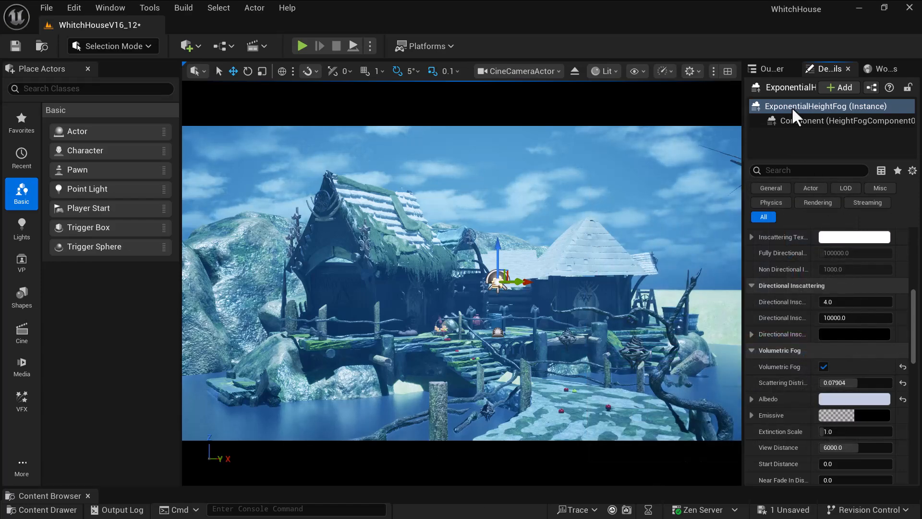
# Make the PostProcessVolume in the Light&Cam folder visible in the level.
pyautogui.click(773, 68)
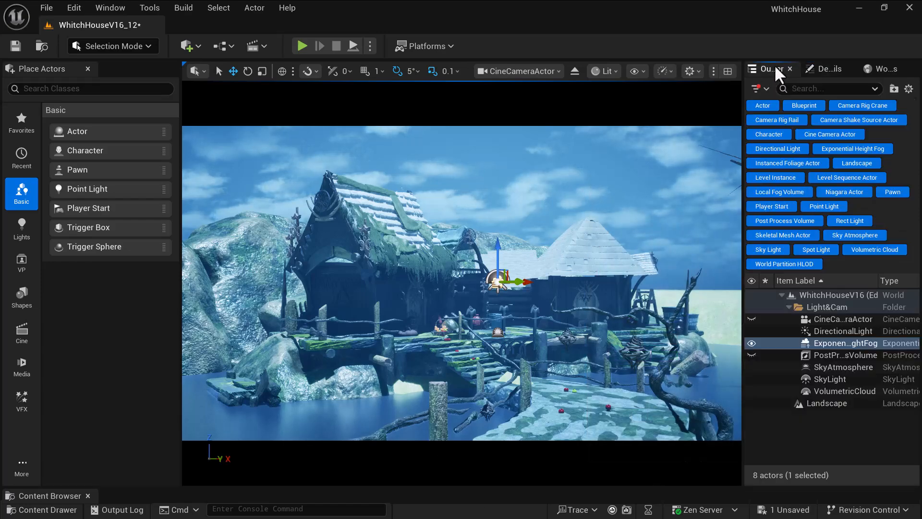
pyautogui.click(834, 332)
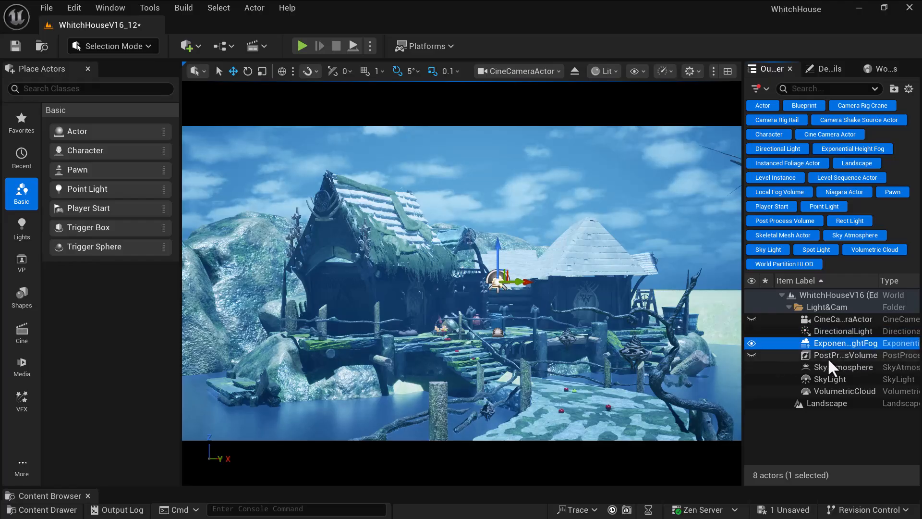
pyautogui.click(817, 356)
pyautogui.click(751, 356)
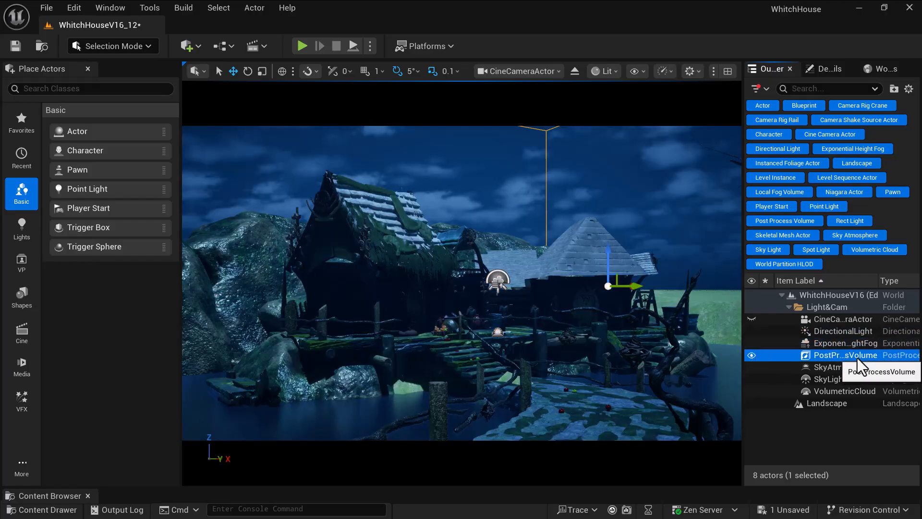
pyautogui.click(848, 357)
pyautogui.click(846, 451)
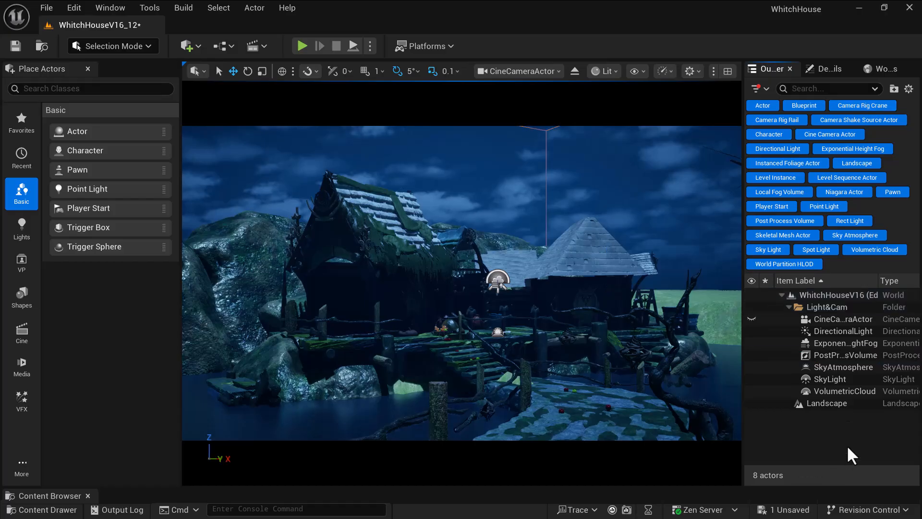
# Filter the PostProcessVolume's properties by "ex" and set its exposure Min EV100 to about -2.704 and Max EV100 to about 12.272.
pyautogui.click(830, 69)
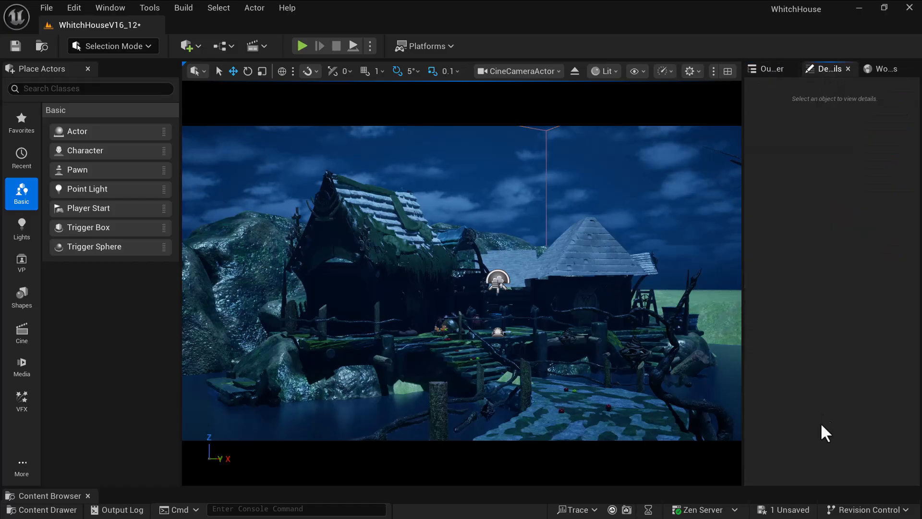
pyautogui.click(769, 69)
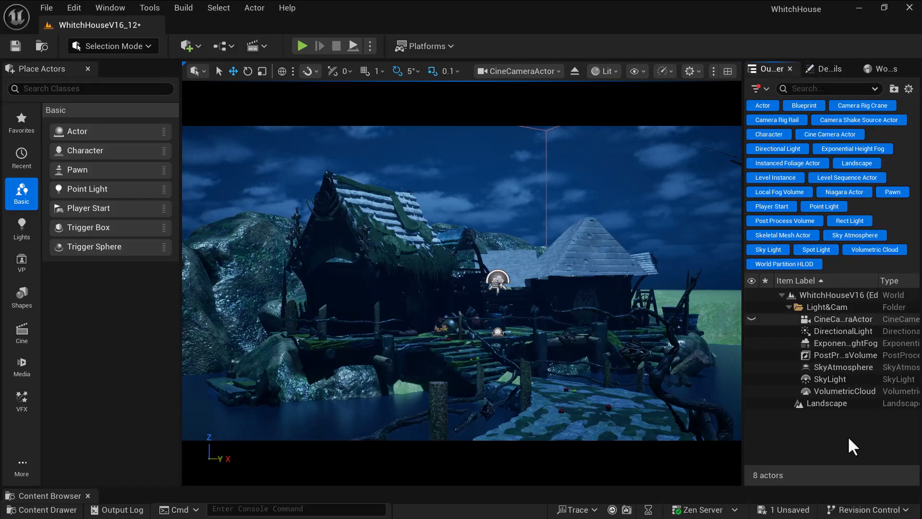
pyautogui.click(845, 355)
pyautogui.click(828, 72)
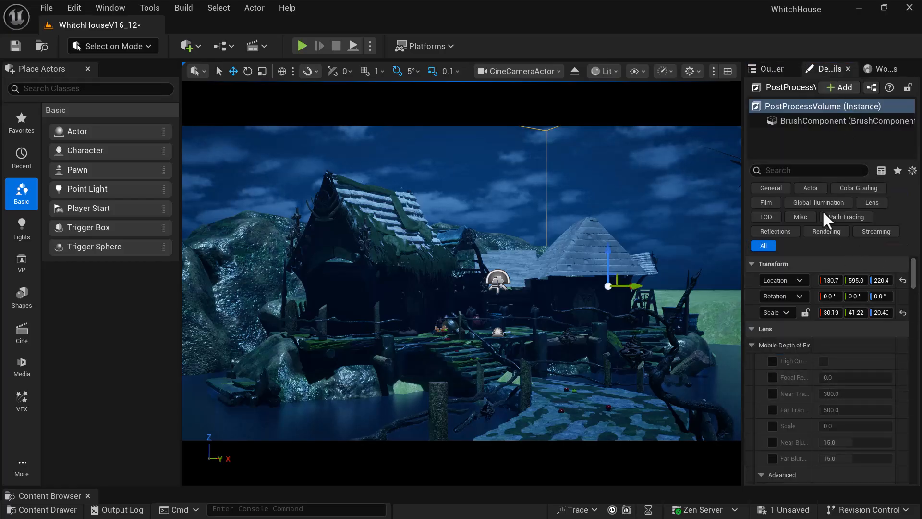
pyautogui.write('ex')
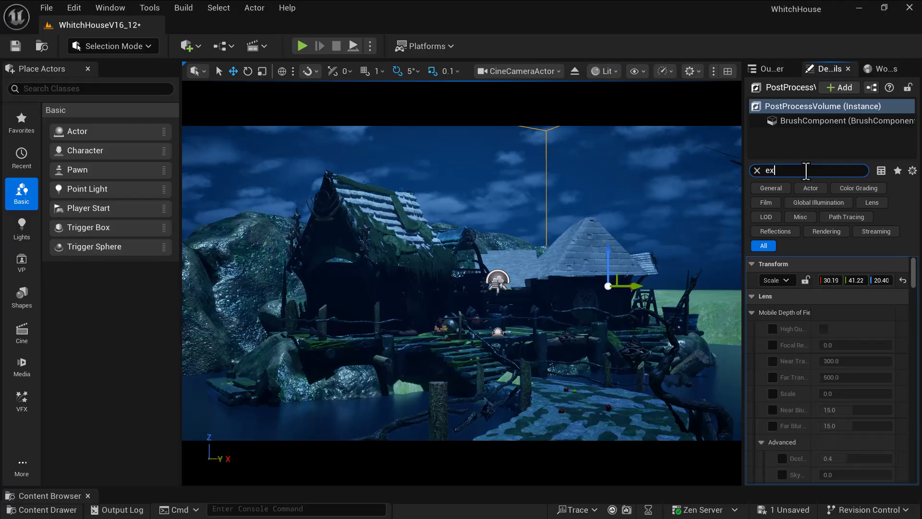
pyautogui.scroll(-1, 825, 423)
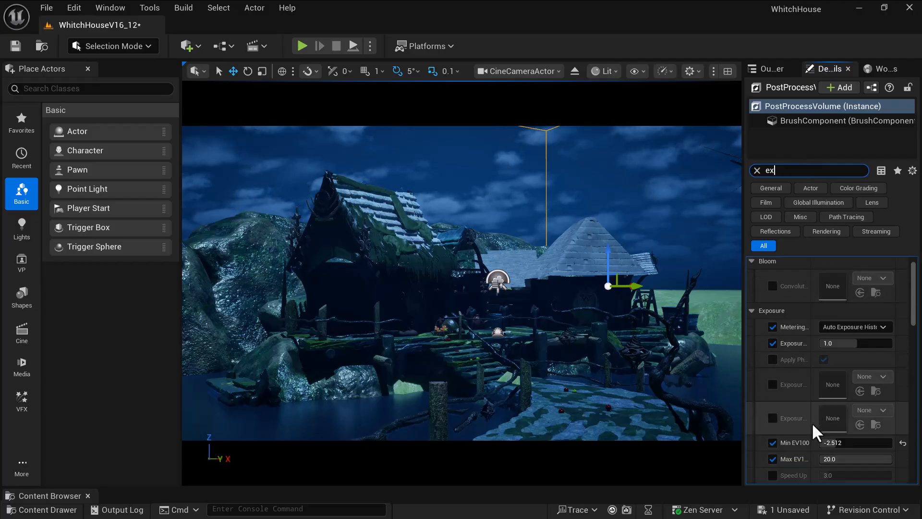
pyautogui.moveTo(824, 443); pyautogui.dragTo(874, 459)
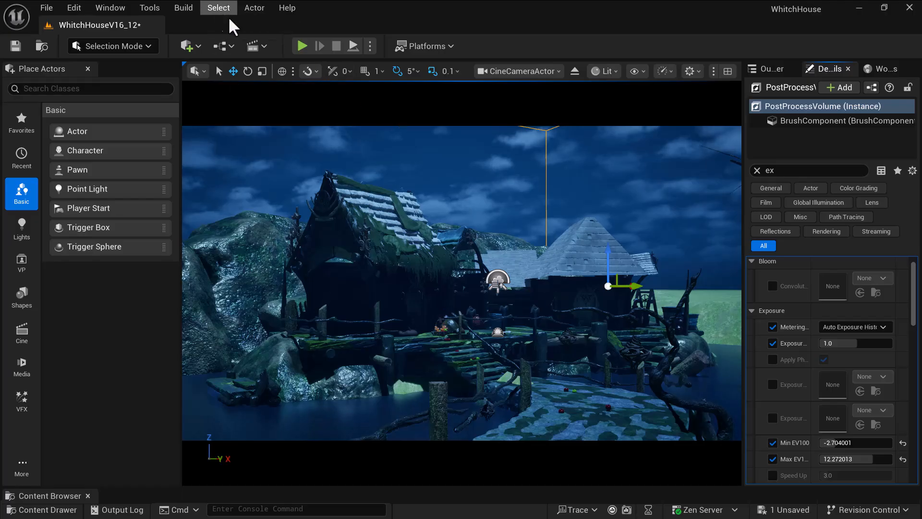
pyautogui.click(254, 8)
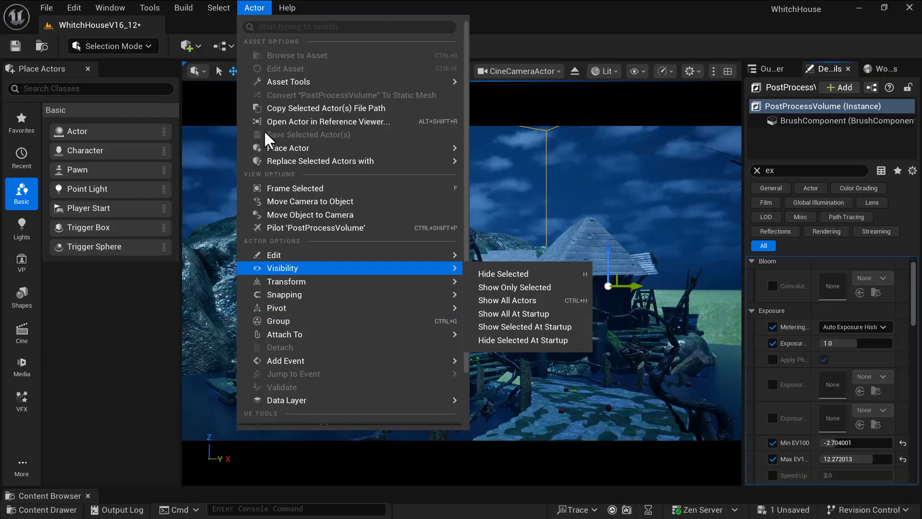
pyautogui.moveTo(218, 8)
pyautogui.moveTo(255, 188)
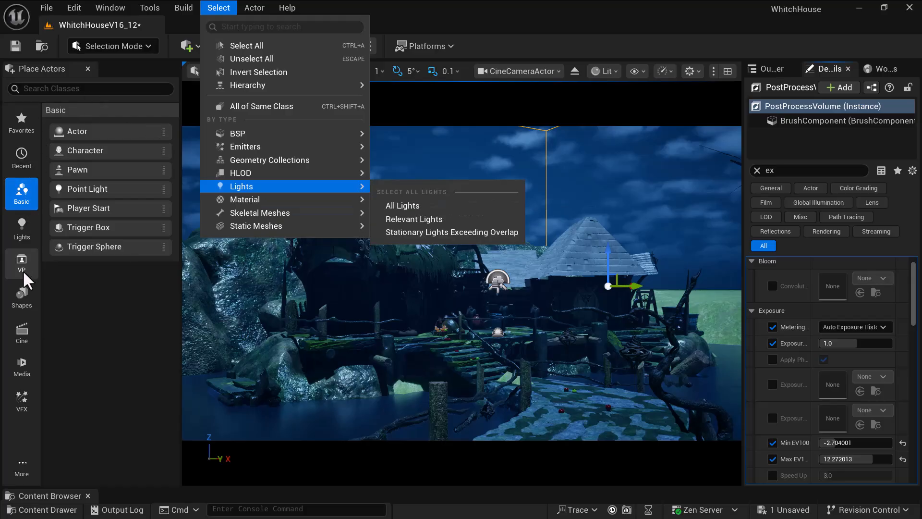
# Add a point light at the witch house's doorway and move it into the Light&Cam folder.
pyautogui.click(22, 235)
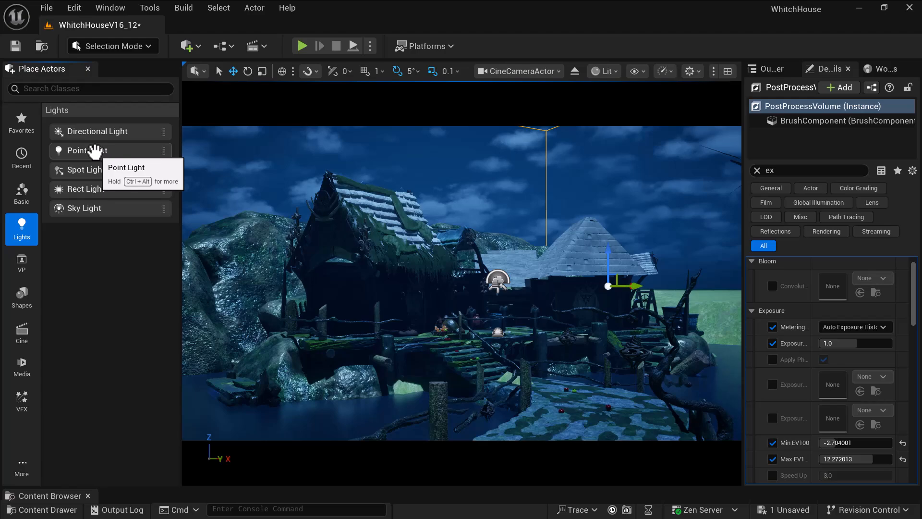
pyautogui.moveTo(94, 152); pyautogui.dragTo(343, 288)
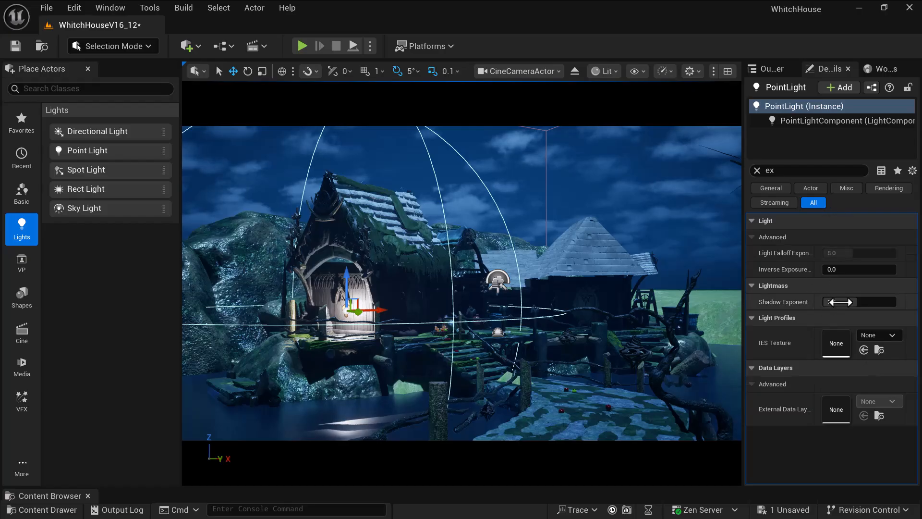
pyautogui.click(770, 69)
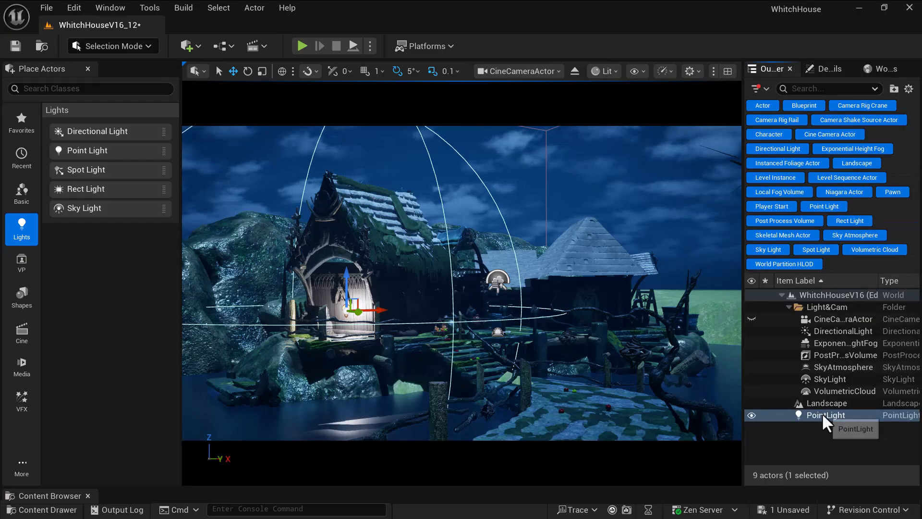
pyautogui.rightClick(822, 414)
pyautogui.moveTo(783, 475)
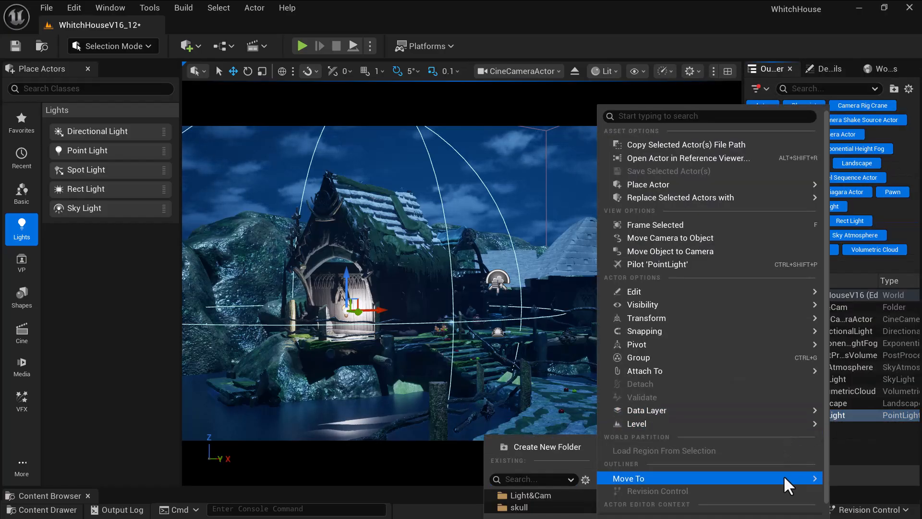
pyautogui.click(531, 496)
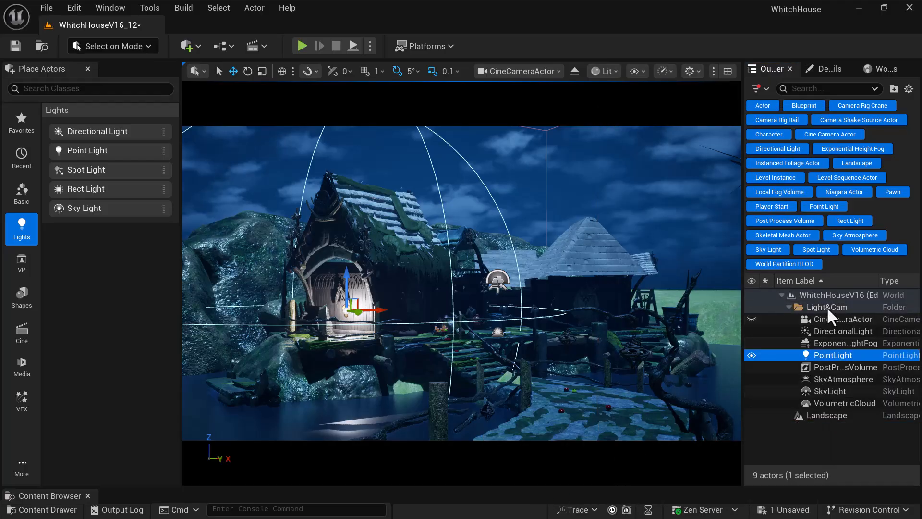
# Set the point light's Inverse Exposure value to about 0.115 and its Shadow Exponent to about 1.913.
pyautogui.click(817, 68)
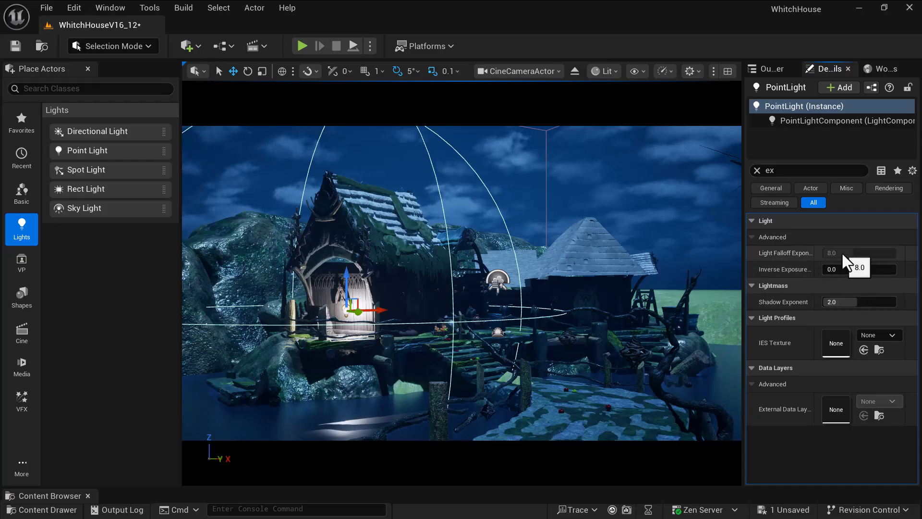
pyautogui.moveTo(832, 269); pyautogui.dragTo(847, 269)
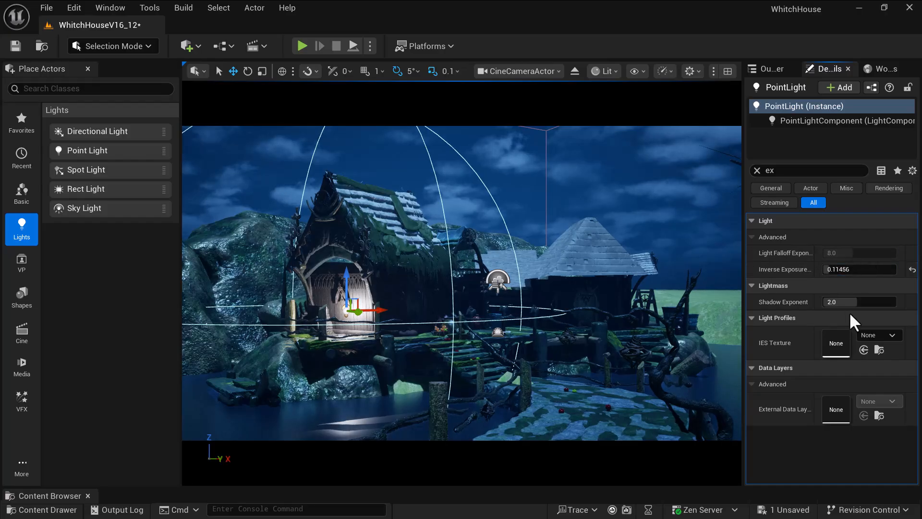
pyautogui.moveTo(852, 306); pyautogui.dragTo(852, 308)
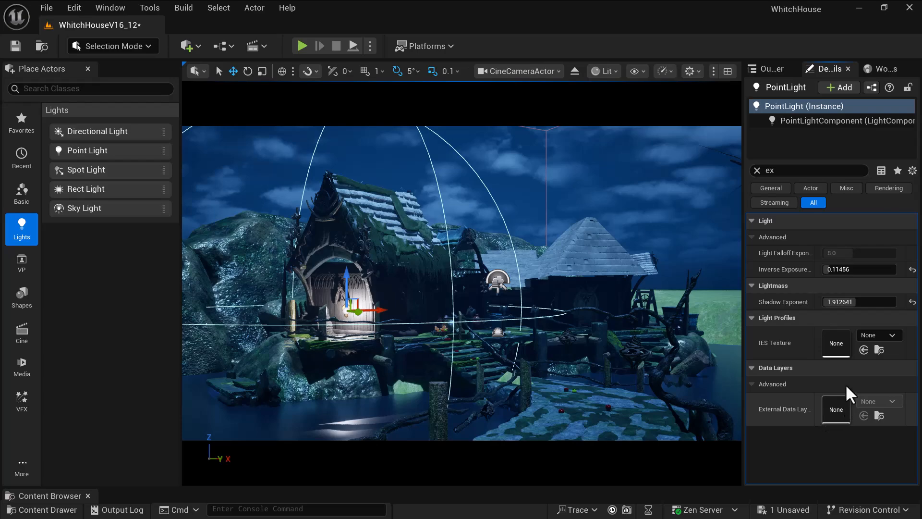
pyautogui.click(752, 318)
pyautogui.click(754, 318)
pyautogui.click(750, 368)
pyautogui.click(751, 367)
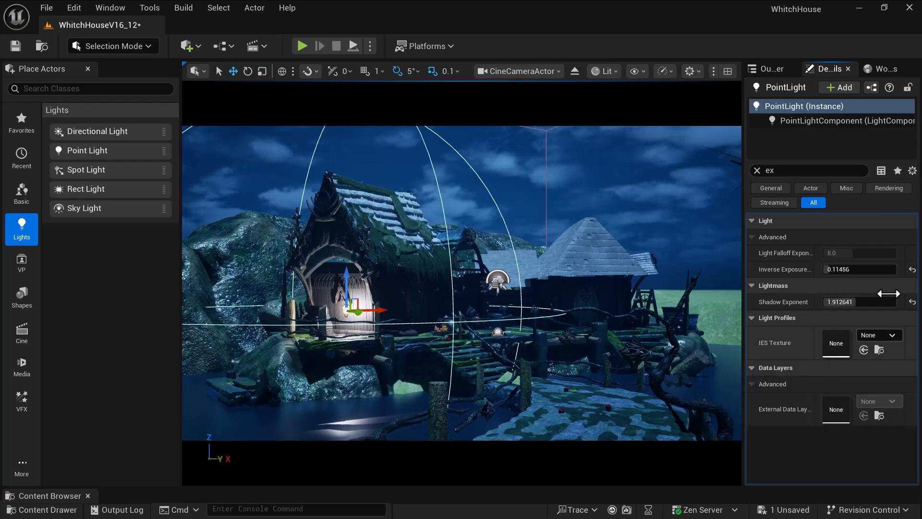
pyautogui.click(751, 220)
pyautogui.click(749, 219)
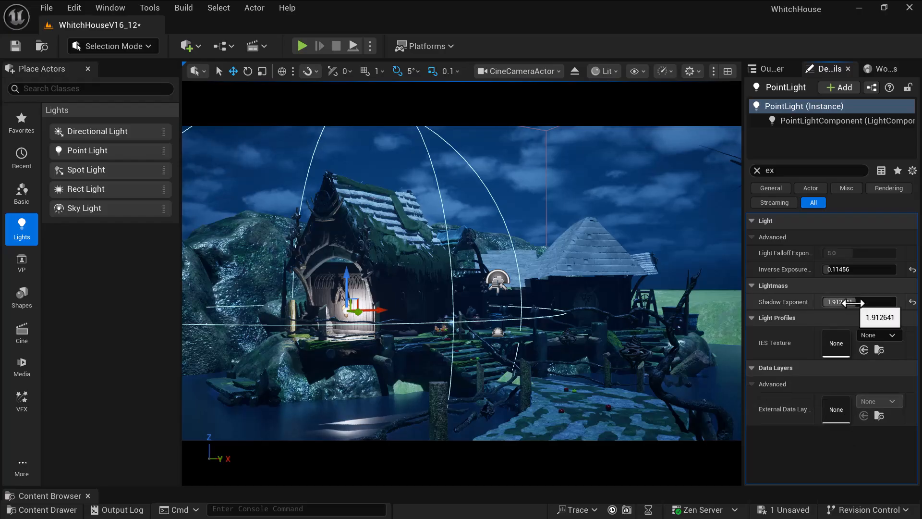
# Raise the point light slightly at the doorway, nudge it sideways towards the door's left edge, and set its Inverse Exposure value to about 0.682.
pyautogui.moveTo(835, 269); pyautogui.dragTo(842, 269)
pyautogui.moveTo(346, 283); pyautogui.dragTo(340, 270)
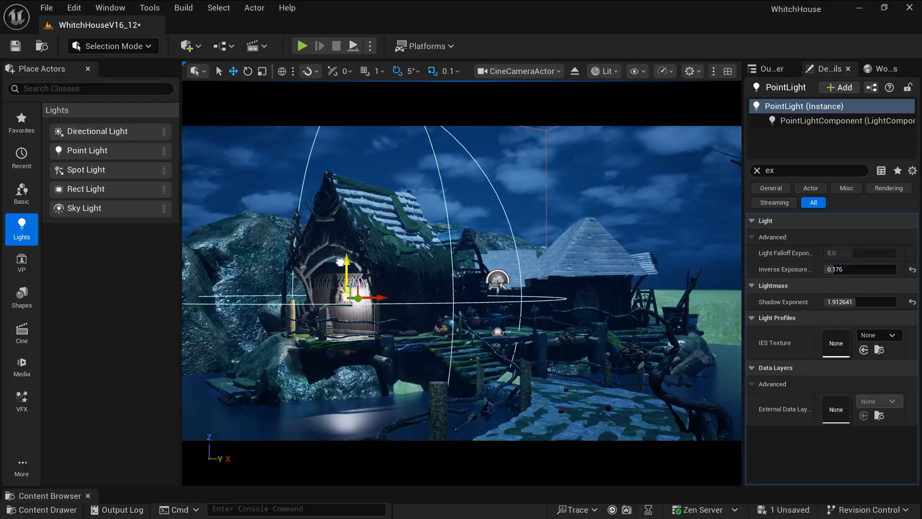
pyautogui.moveTo(367, 298); pyautogui.dragTo(372, 299)
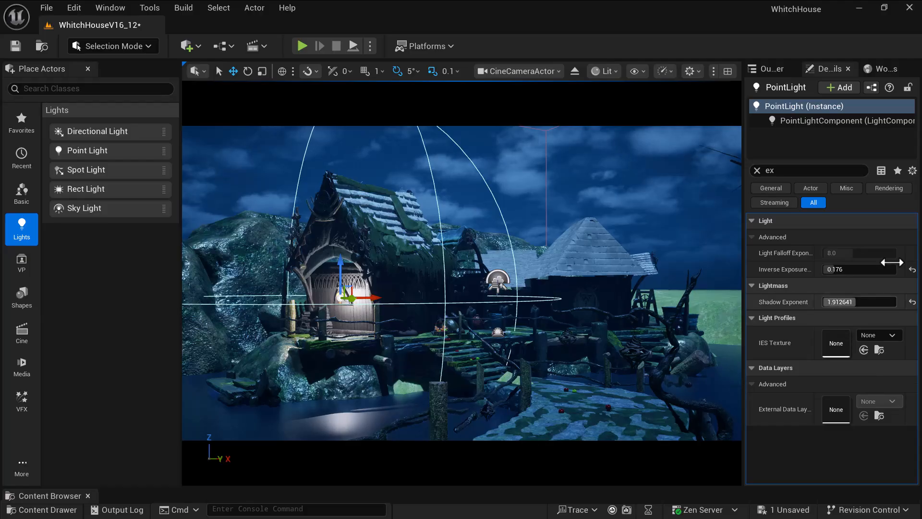
pyautogui.moveTo(830, 270); pyautogui.dragTo(870, 270)
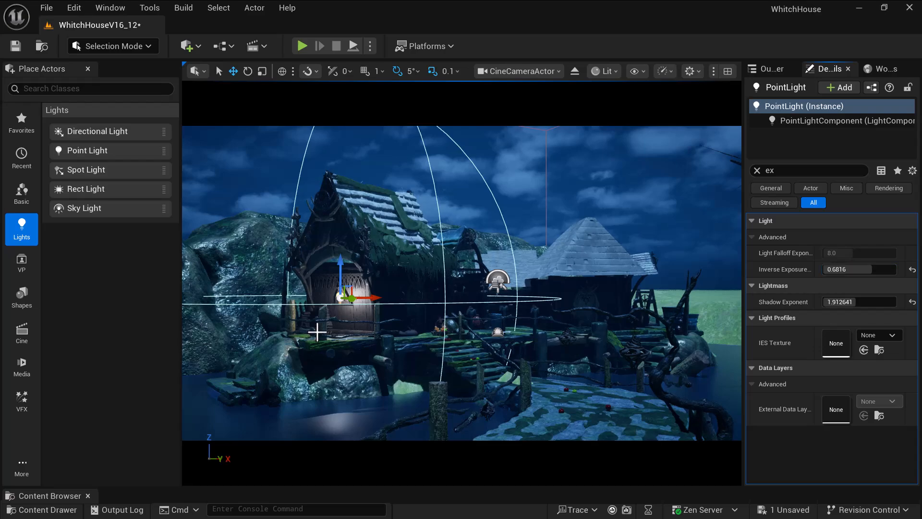
pyautogui.moveTo(377, 299); pyautogui.dragTo(375, 298)
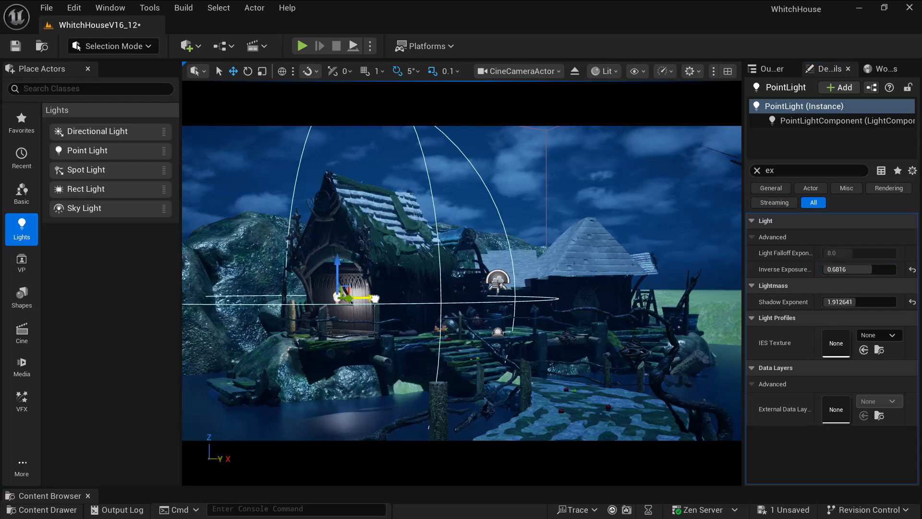
pyautogui.click(827, 121)
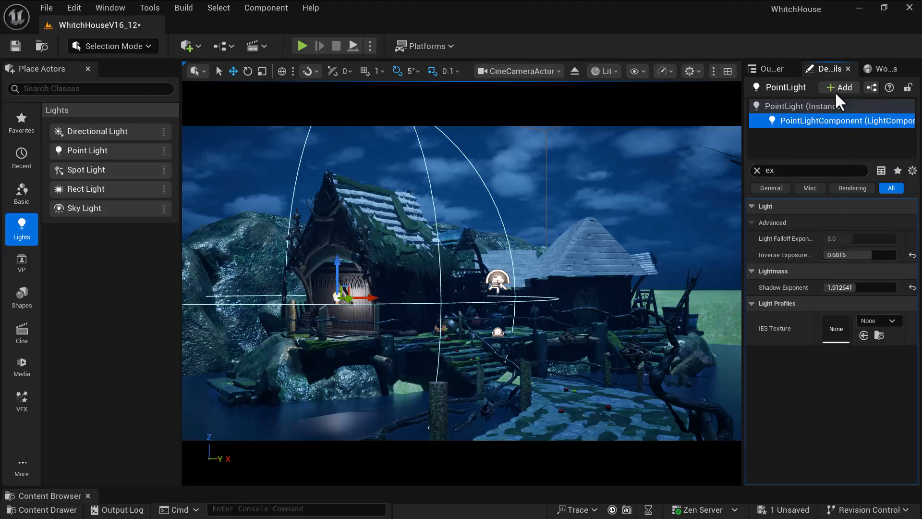
pyautogui.click(765, 68)
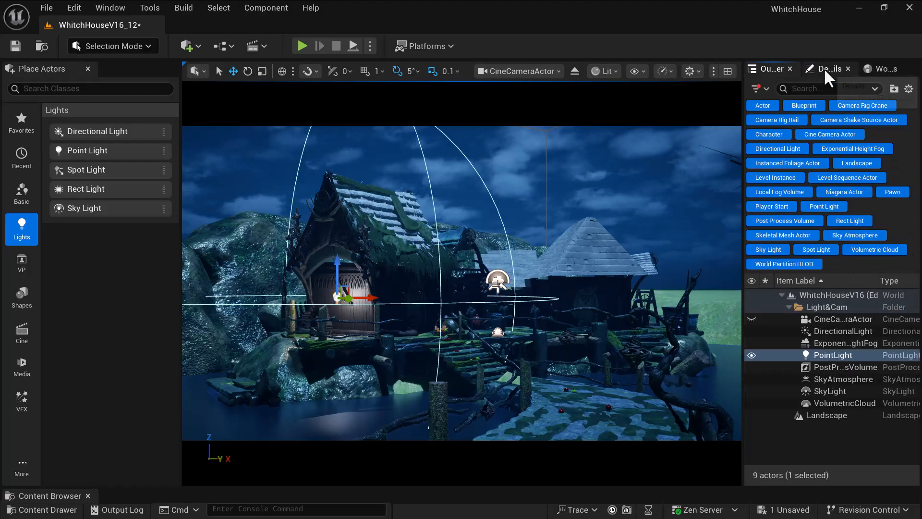
pyautogui.click(819, 69)
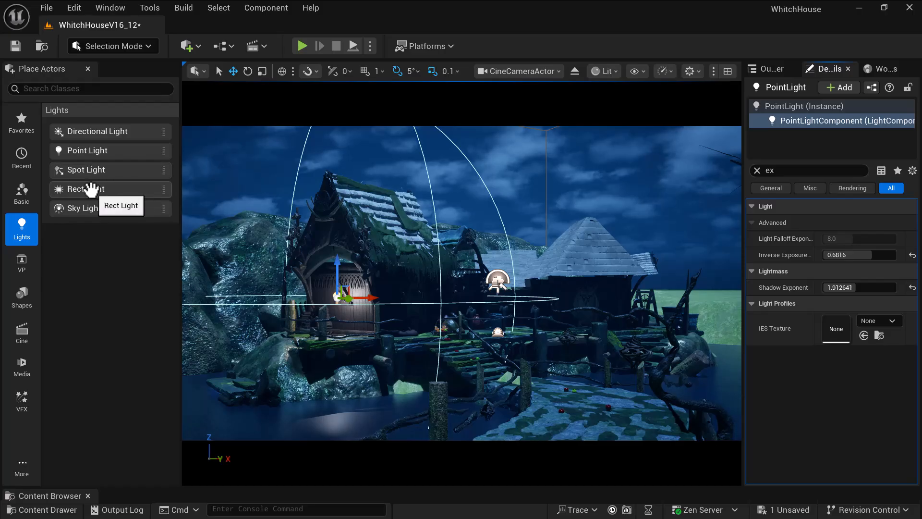
# Add a rect light at the foot of the witch house's doorway.
pyautogui.moveTo(91, 189); pyautogui.dragTo(340, 303)
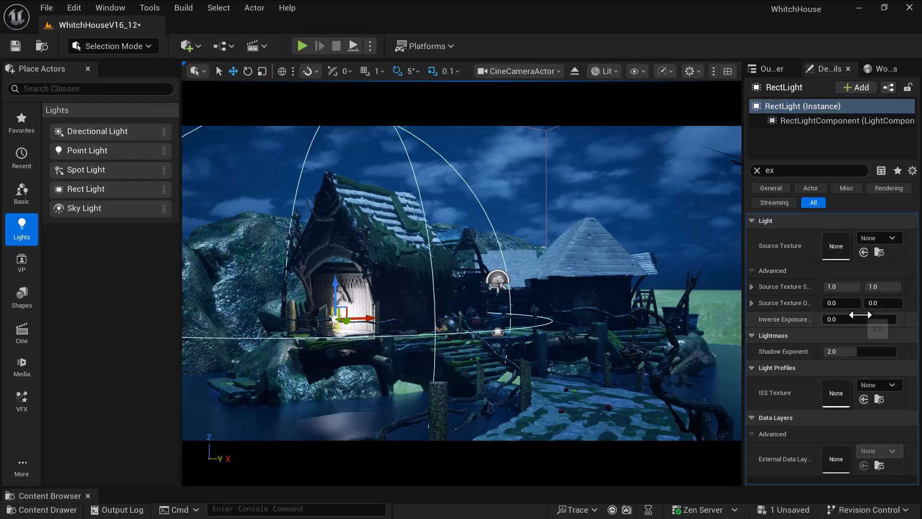
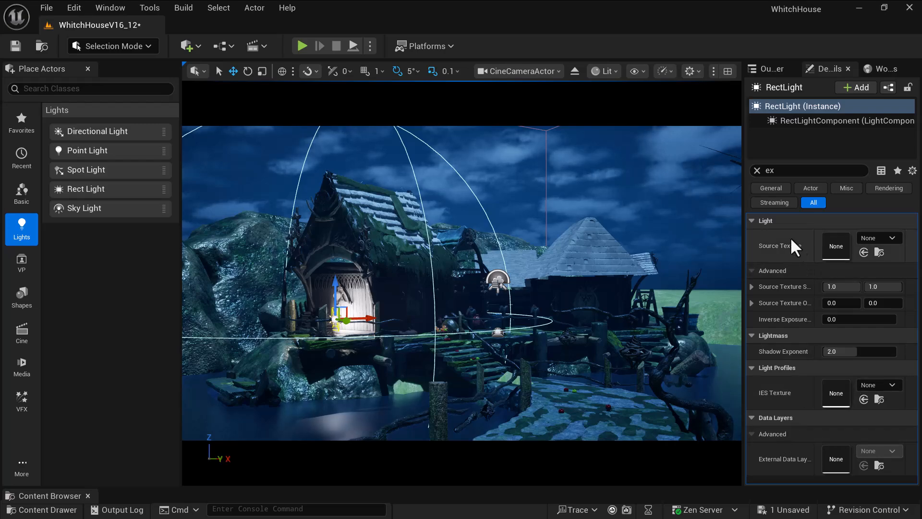
pyautogui.click(750, 220)
pyautogui.click(751, 221)
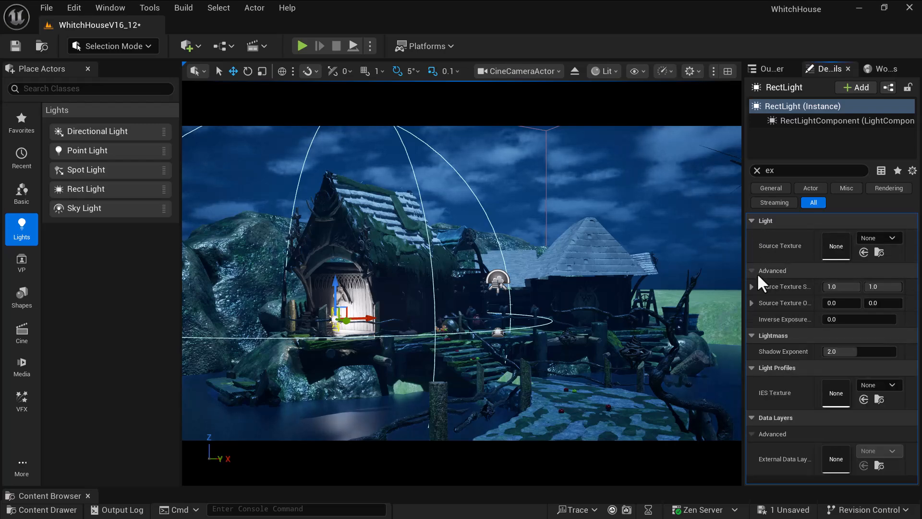
# Set the rect light's Shadow Exponent to about 1.753 and clear the "ex" property filter.
pyautogui.click(752, 286)
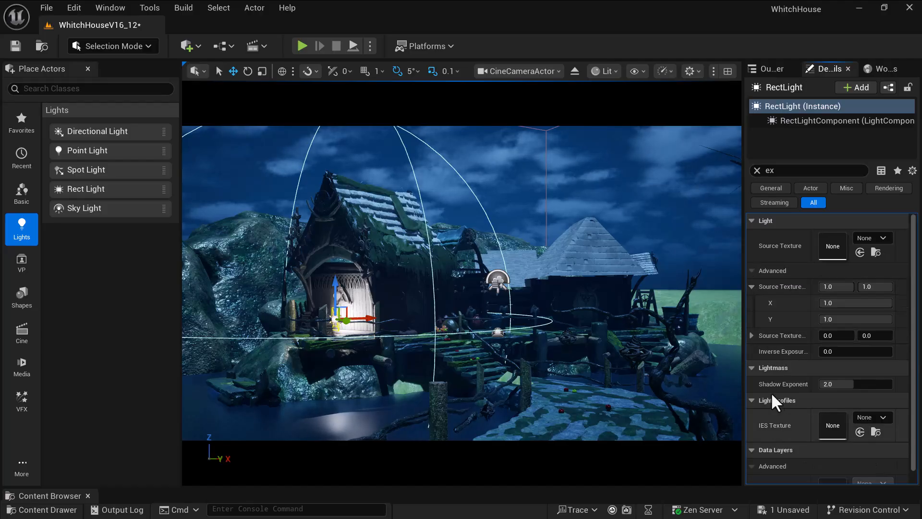
pyautogui.moveTo(859, 385); pyautogui.dragTo(850, 385)
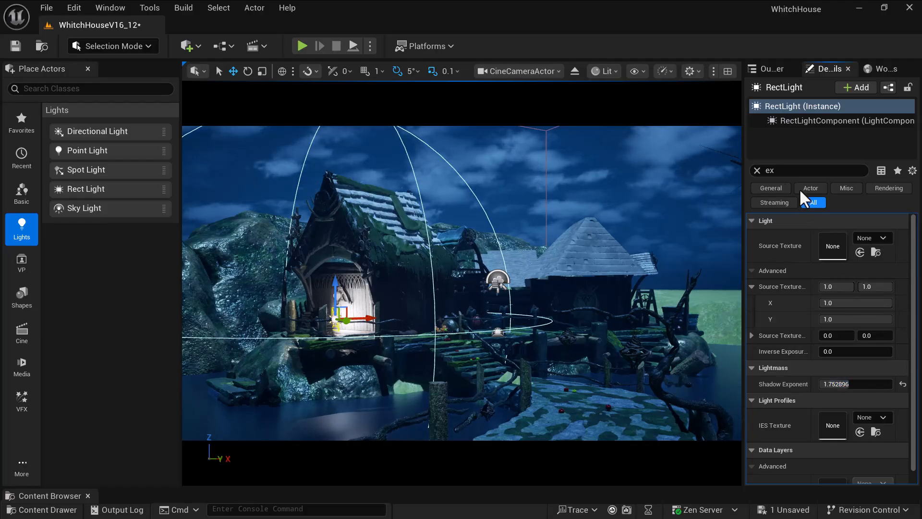
pyautogui.click(757, 170)
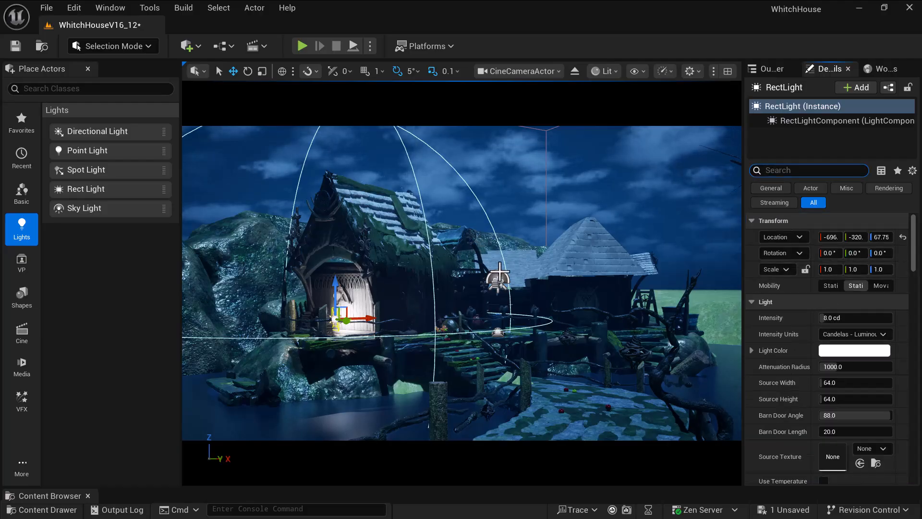
# Hide the rect light in the level and move it into the Light&Cam folder.
pyautogui.click(773, 70)
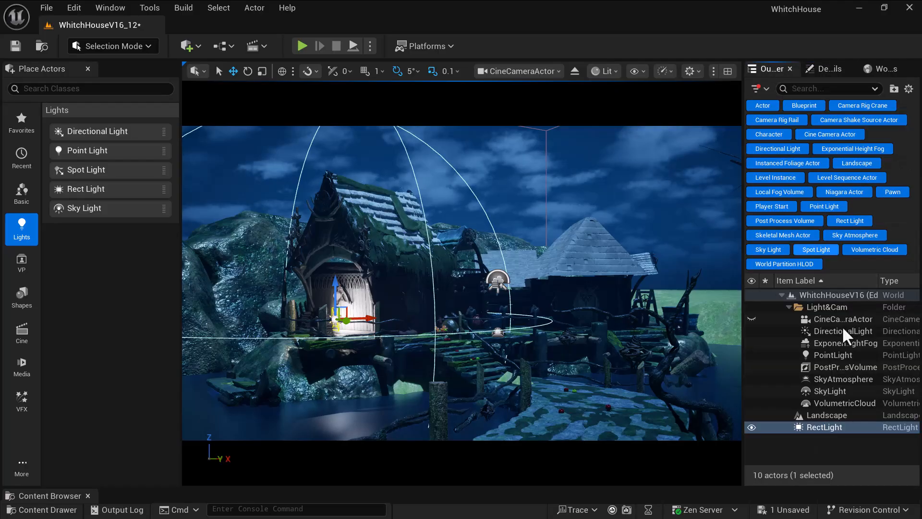
pyautogui.click(754, 426)
pyautogui.rightClick(820, 431)
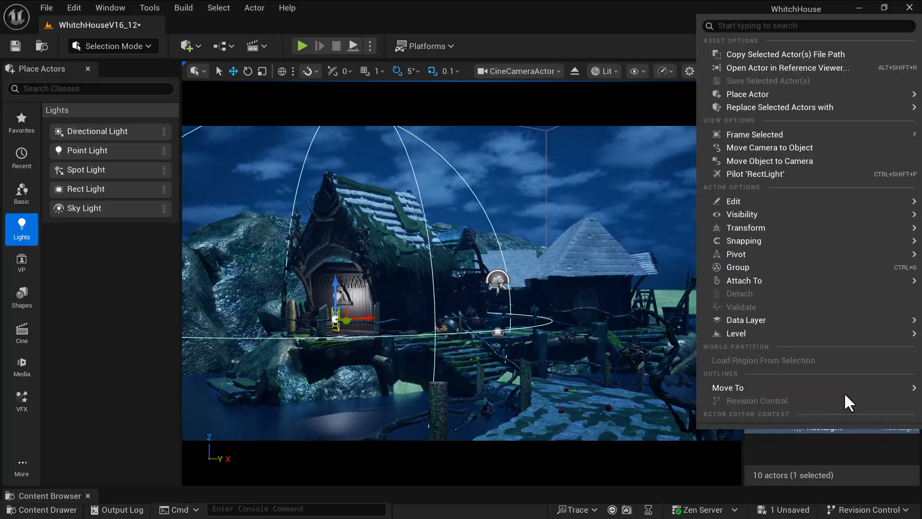
pyautogui.moveTo(855, 388)
pyautogui.click(636, 438)
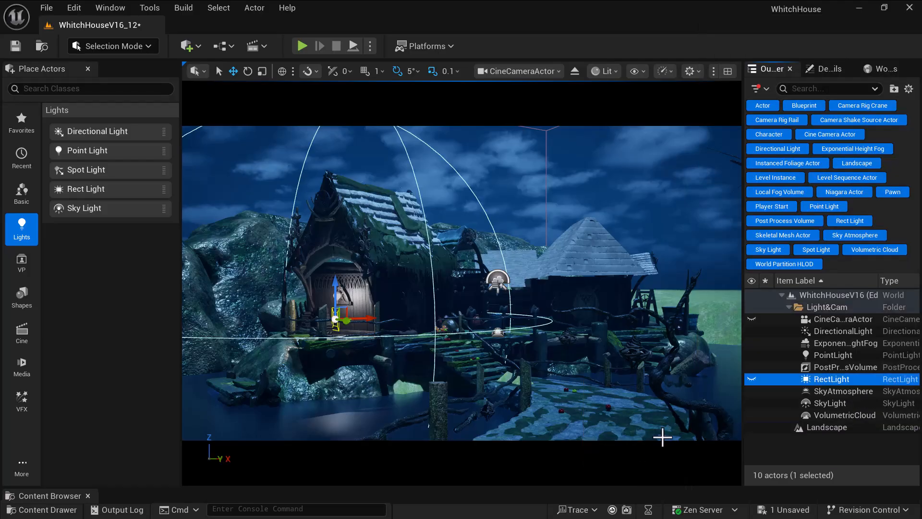
# Select the point light in the Light&Cam folder and set its Intensity to about 12.93 cd.
pyautogui.click(837, 355)
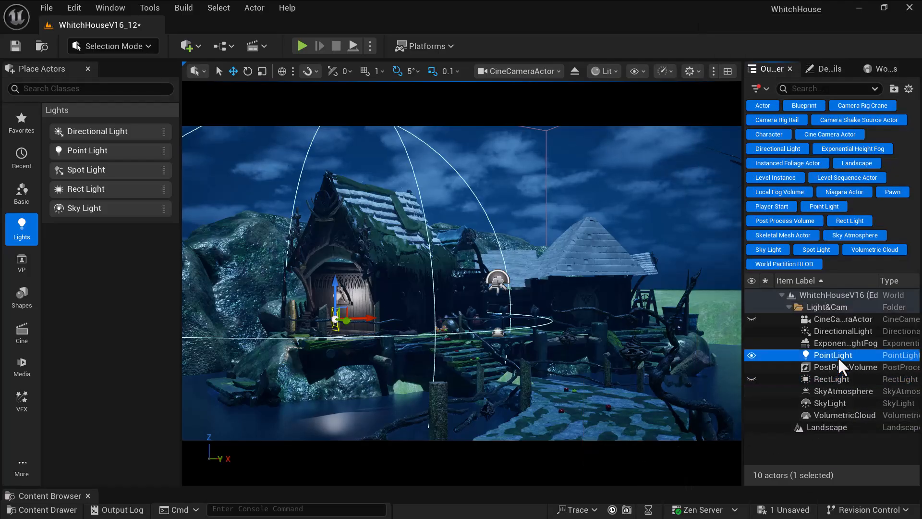
pyautogui.click(830, 68)
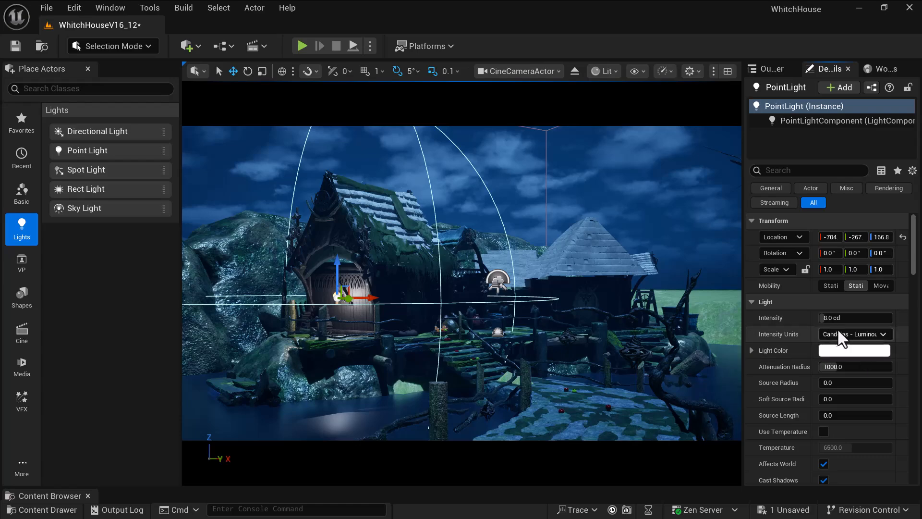
pyautogui.moveTo(822, 319); pyautogui.dragTo(829, 319)
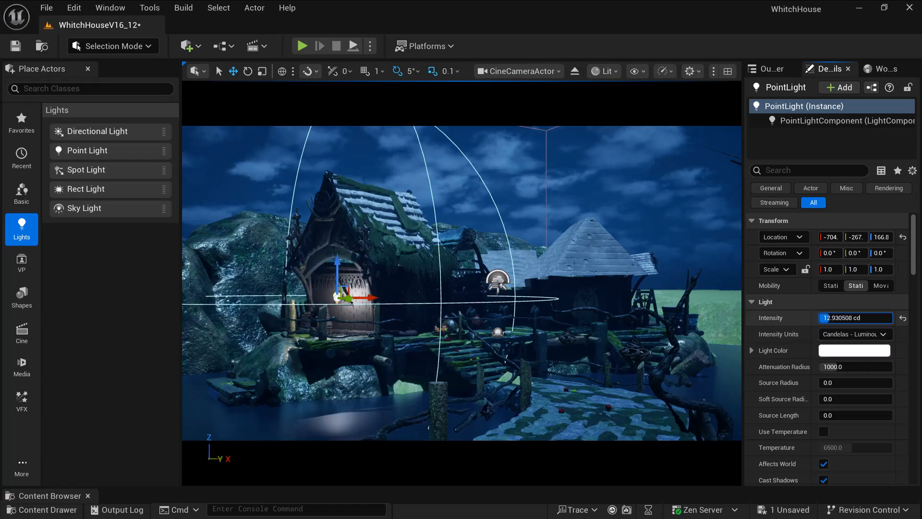
# Colour the point light orange (FF6700FF), with Attenuation Radius about 134.2 and Source Radius about 108.8.
pyautogui.click(849, 353)
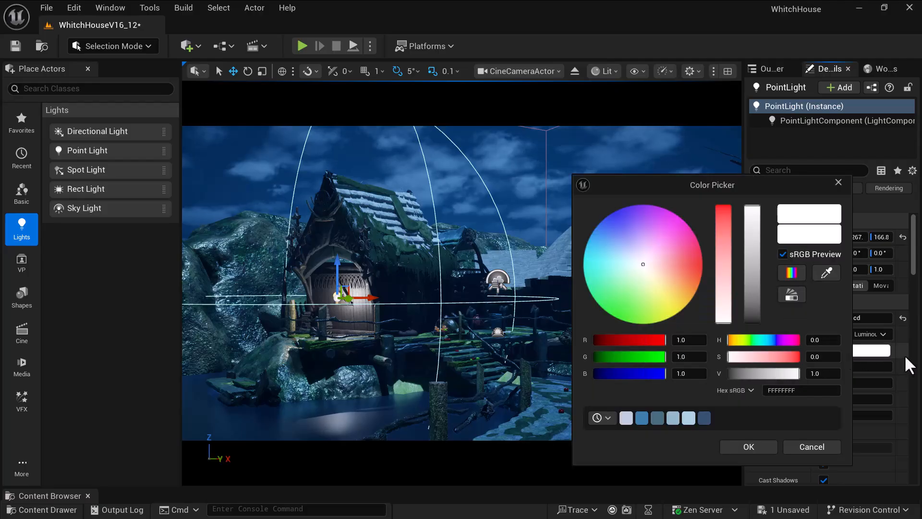
pyautogui.click(660, 304)
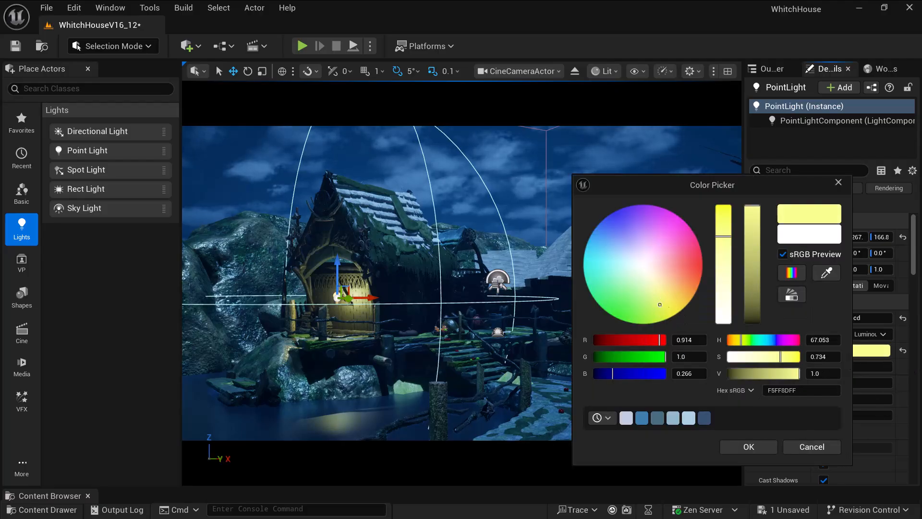
pyautogui.click(682, 270)
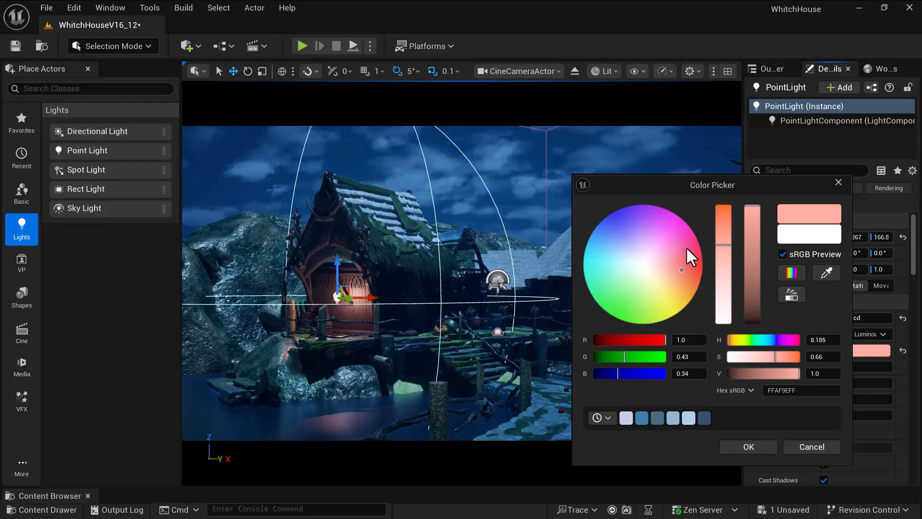
pyautogui.moveTo(722, 222); pyautogui.dragTo(724, 195)
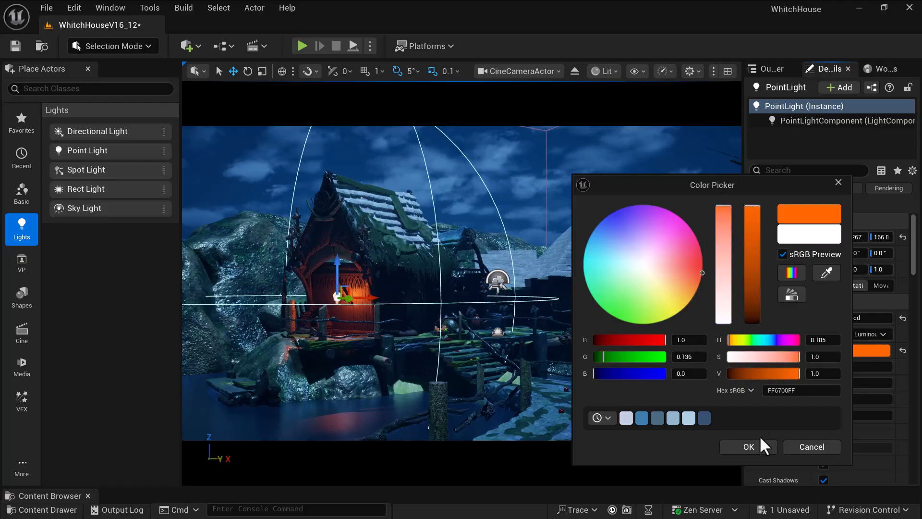
pyautogui.click(748, 446)
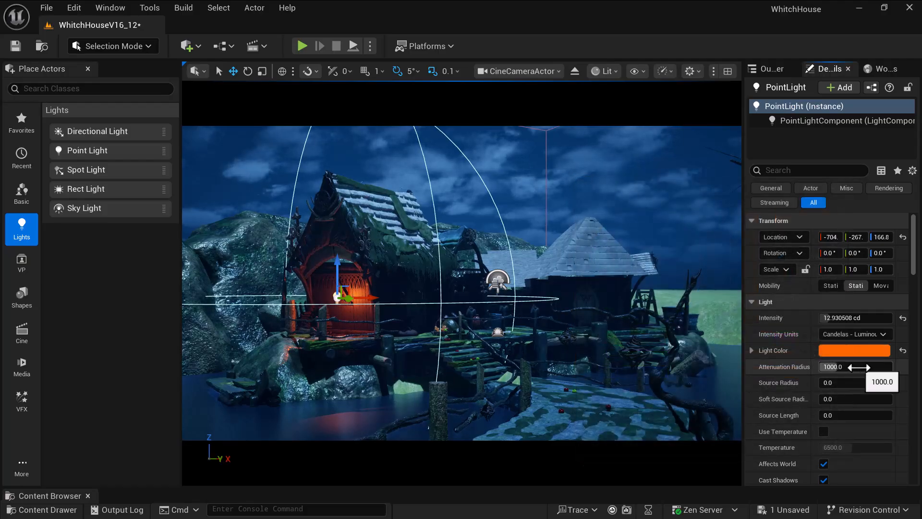
pyautogui.moveTo(833, 367)
pyautogui.mouseDown()
pyautogui.moveTo(797, 367)
pyautogui.moveTo(853, 382)
pyautogui.moveTo(836, 383)
pyautogui.mouseUp()
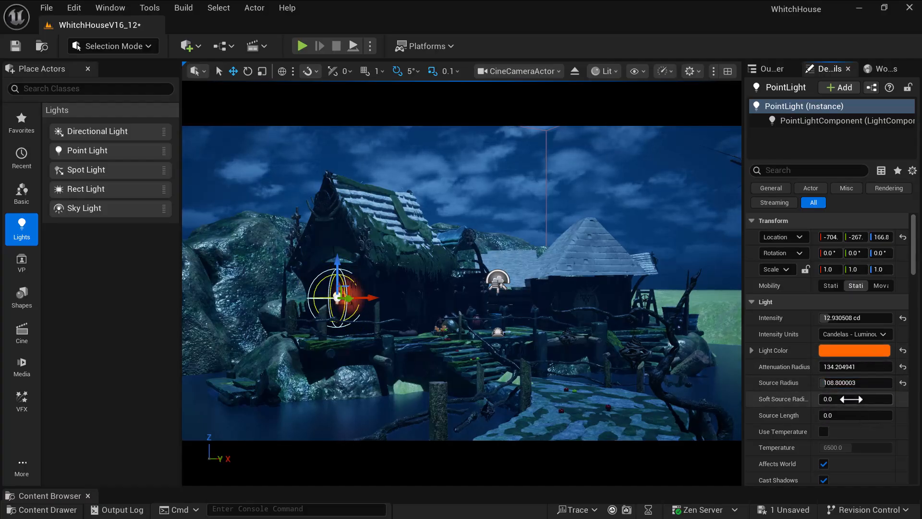
# Enable Use Temperature on the point light and set its Temperature to 1800.
pyautogui.click(860, 447)
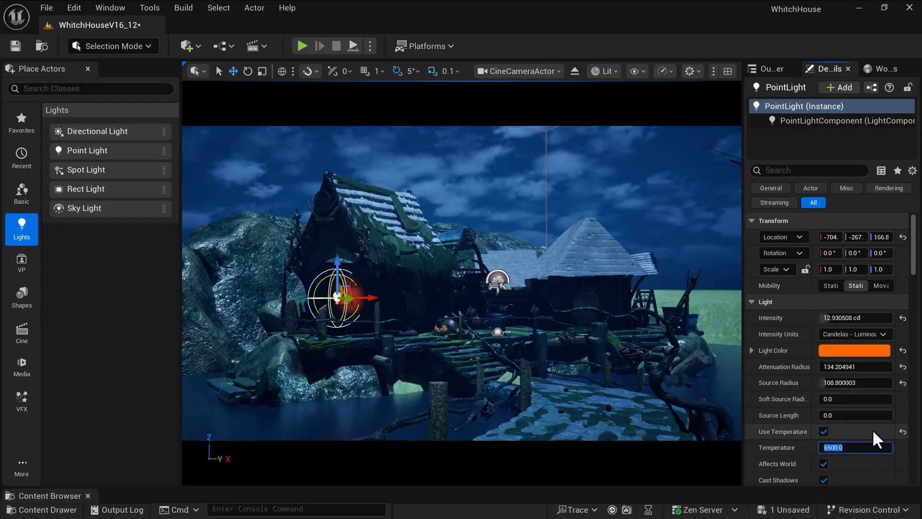
pyautogui.write('1000')
pyautogui.press('Return')
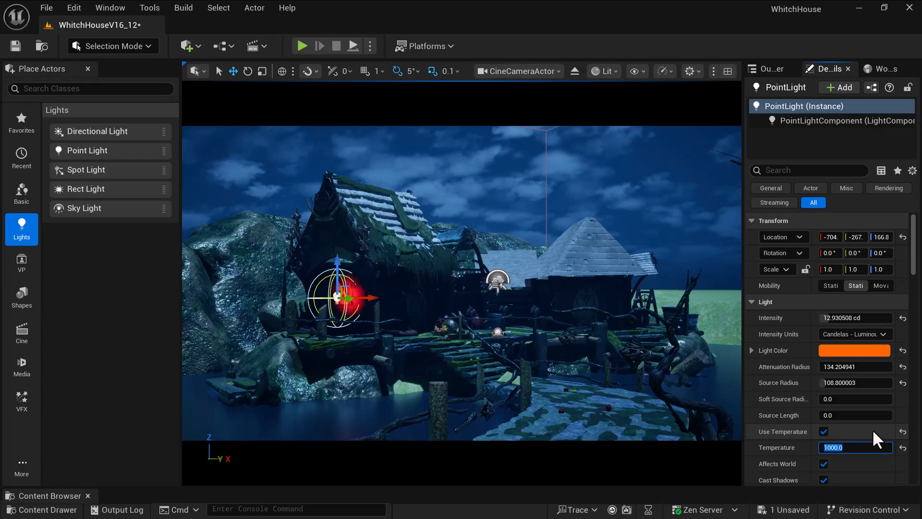
pyautogui.write('1500')
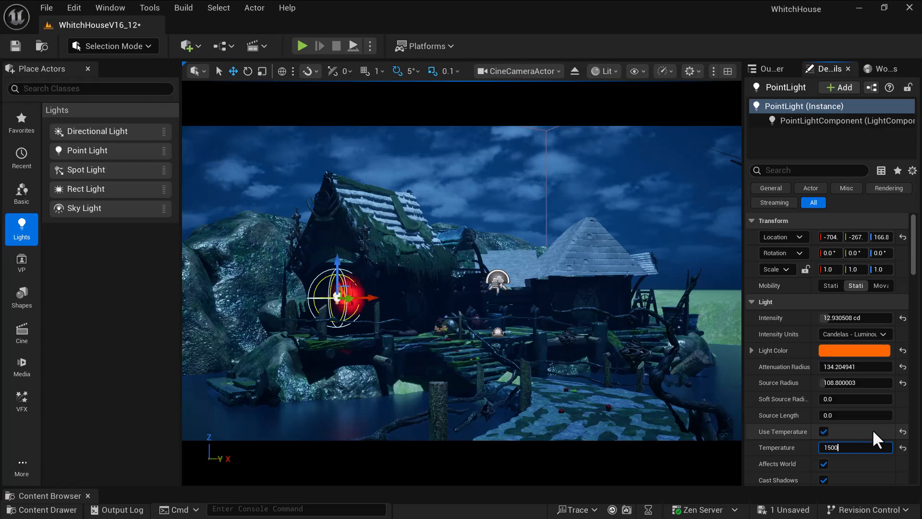
pyautogui.press('Return')
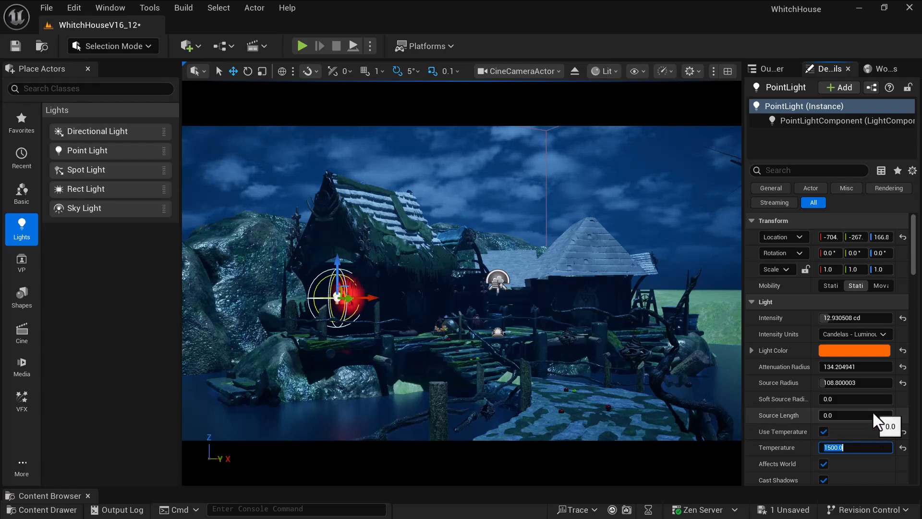
pyautogui.write('1800')
pyautogui.press('Return')
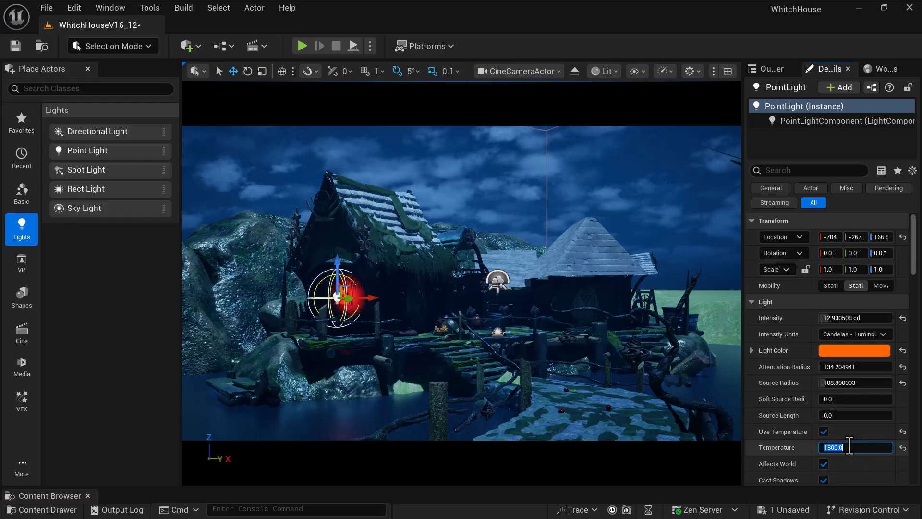
pyautogui.click(824, 431)
pyautogui.click(824, 432)
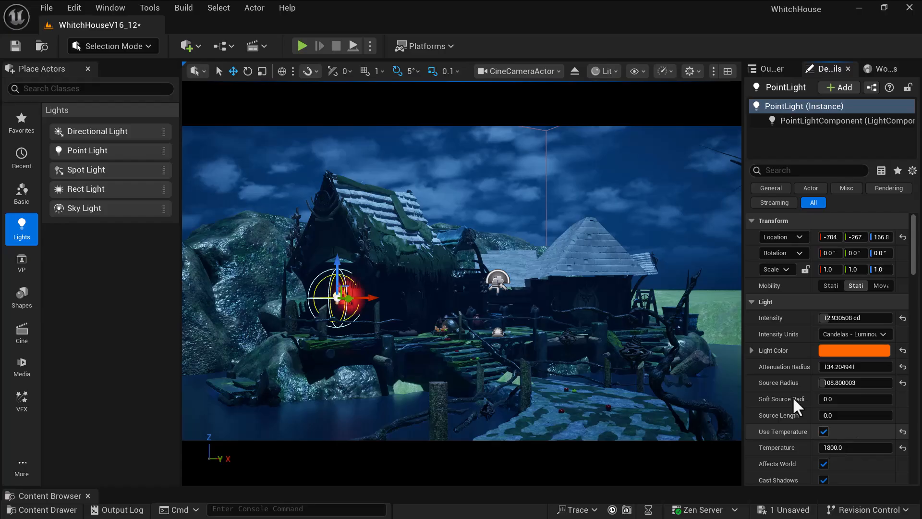
# Shift the point light slightly along X and set Source Radius 192, Soft Source Radius 153.6, Source Length 166.4 and Intensity about 25.75 cd.
pyautogui.moveTo(374, 298); pyautogui.dragTo(372, 298)
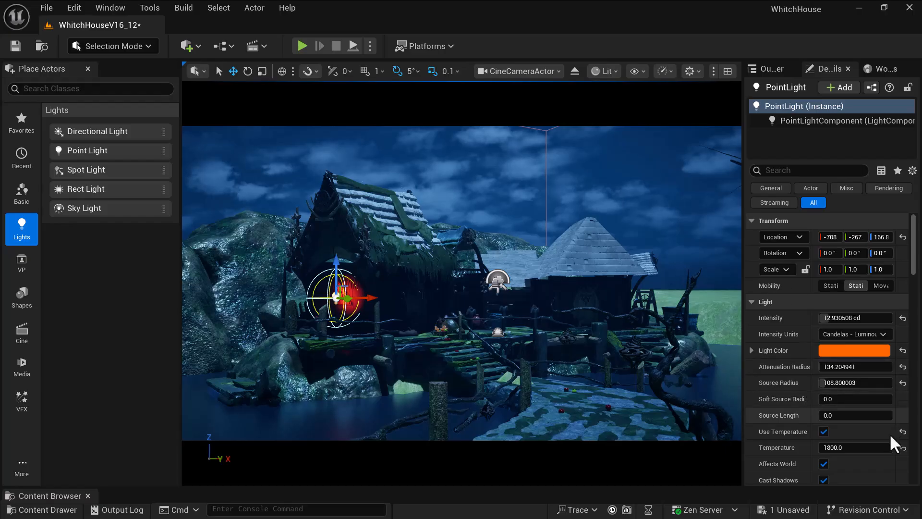
pyautogui.moveTo(831, 384); pyautogui.dragTo(831, 441)
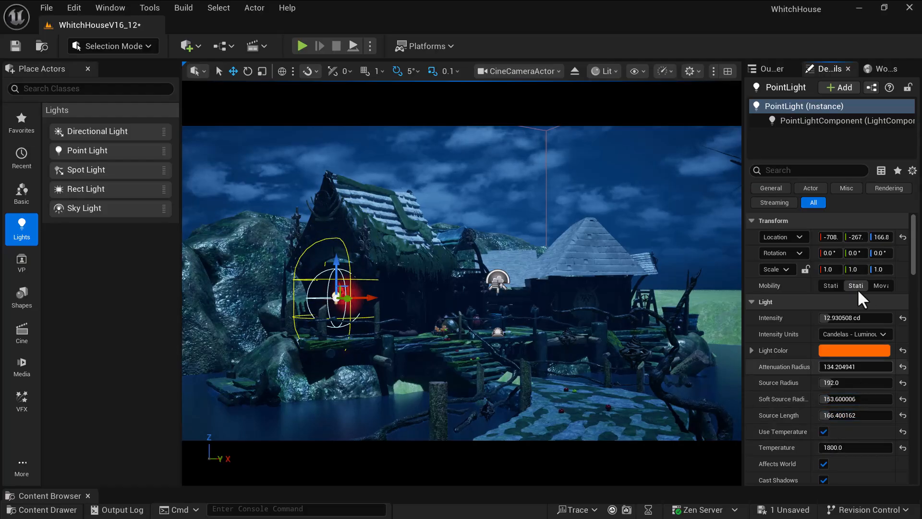
pyautogui.moveTo(830, 318); pyautogui.dragTo(838, 318)
# Try Lumens, EV and Nits as the point light's Intensity Units and return to Candelas.
pyautogui.click(855, 335)
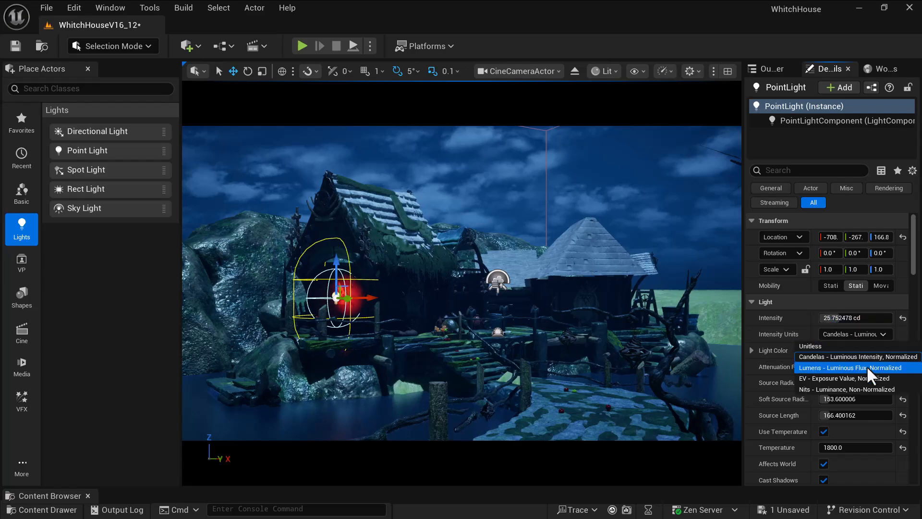
pyautogui.click(866, 365)
pyautogui.click(871, 339)
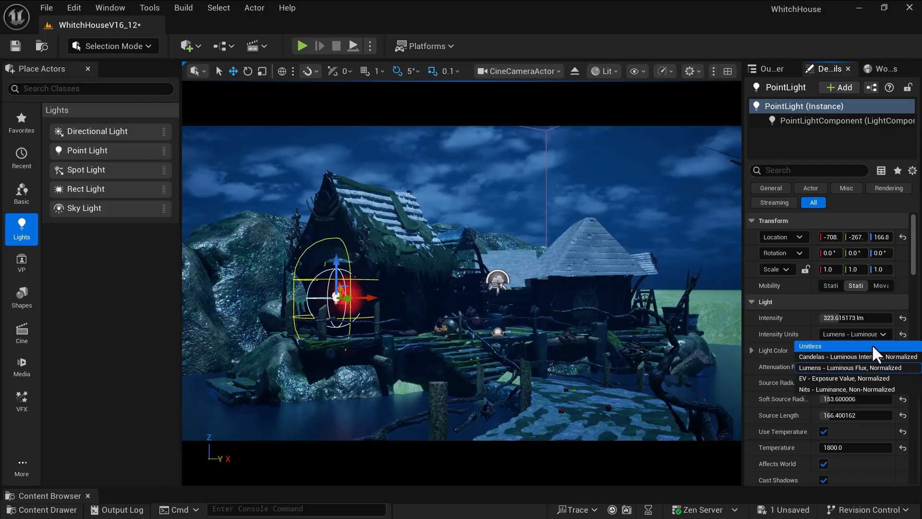
pyautogui.click(878, 377)
pyautogui.click(870, 335)
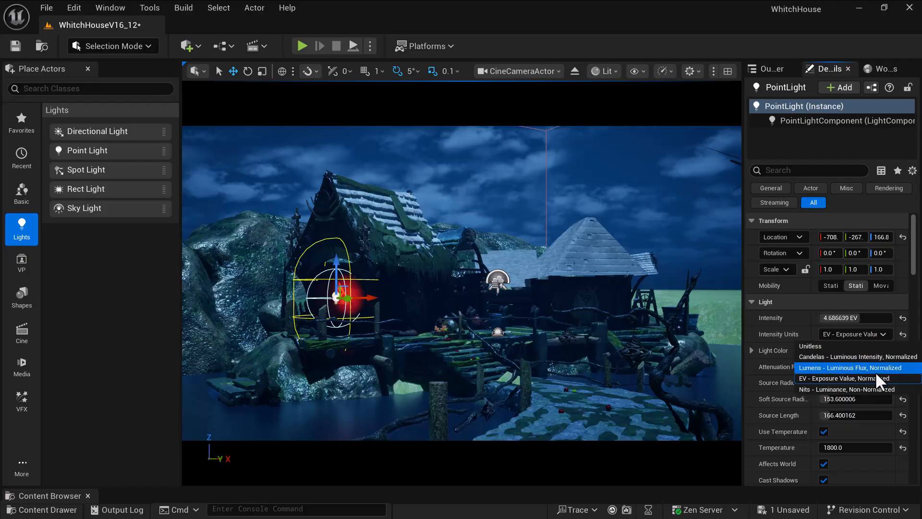
pyautogui.click(870, 388)
pyautogui.click(874, 335)
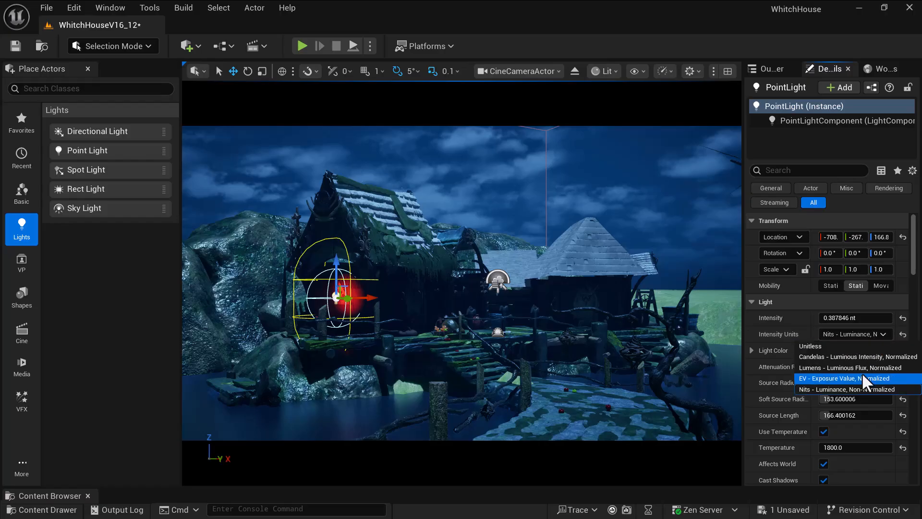
pyautogui.click(864, 357)
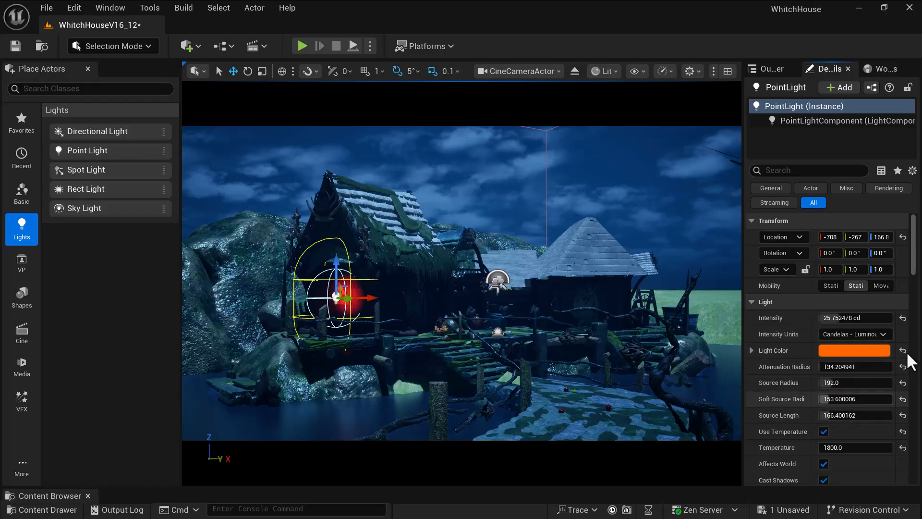
# Set the point light's advanced Inverse Exposure value to about 0.685.
pyautogui.scroll(-5, 910, 288)
pyautogui.scroll(-1, 913, 299)
pyautogui.moveTo(880, 333); pyautogui.dragTo(863, 349)
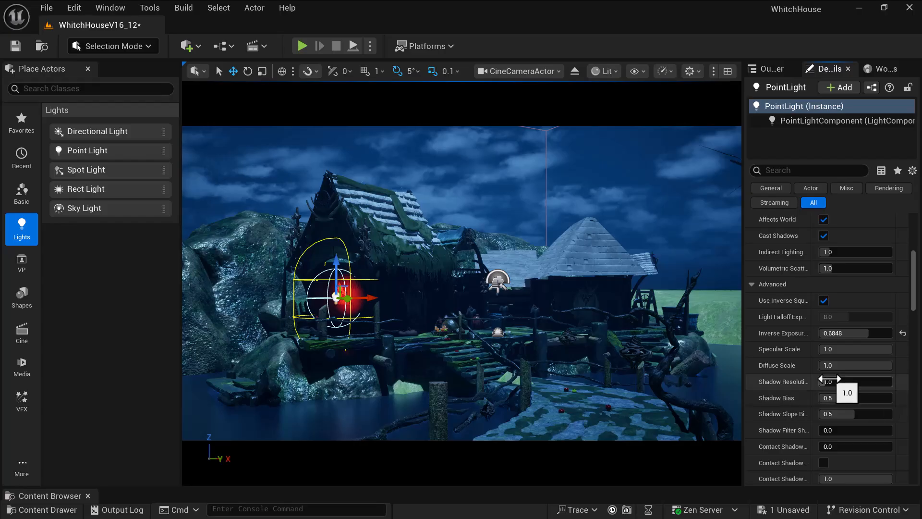
pyautogui.scroll(-3, 829, 426)
pyautogui.scroll(-3, 811, 403)
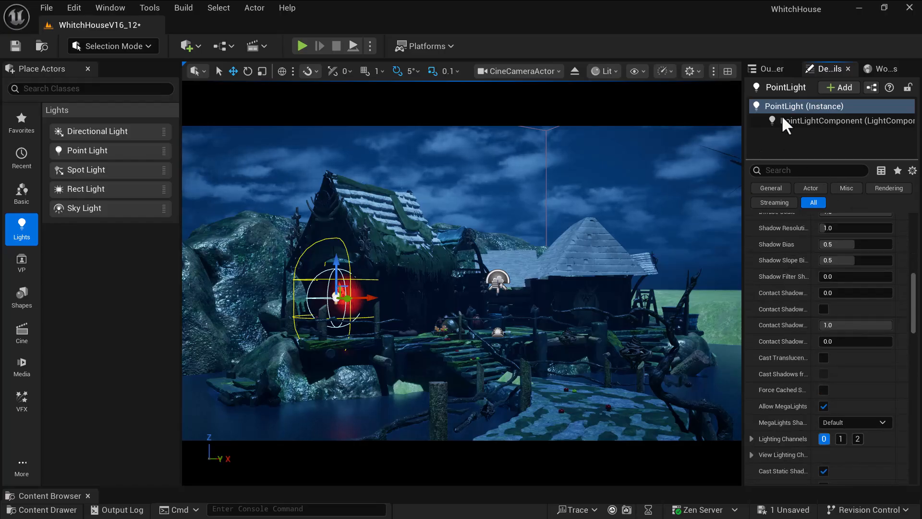
# Unhide the rect light in the Light&Cam folder and shift it along X to about -826.
pyautogui.click(770, 68)
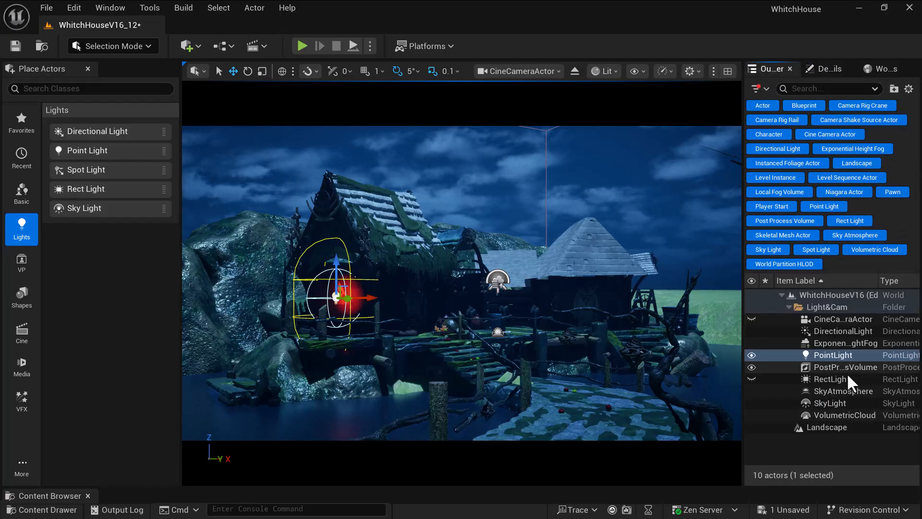
pyautogui.click(836, 380)
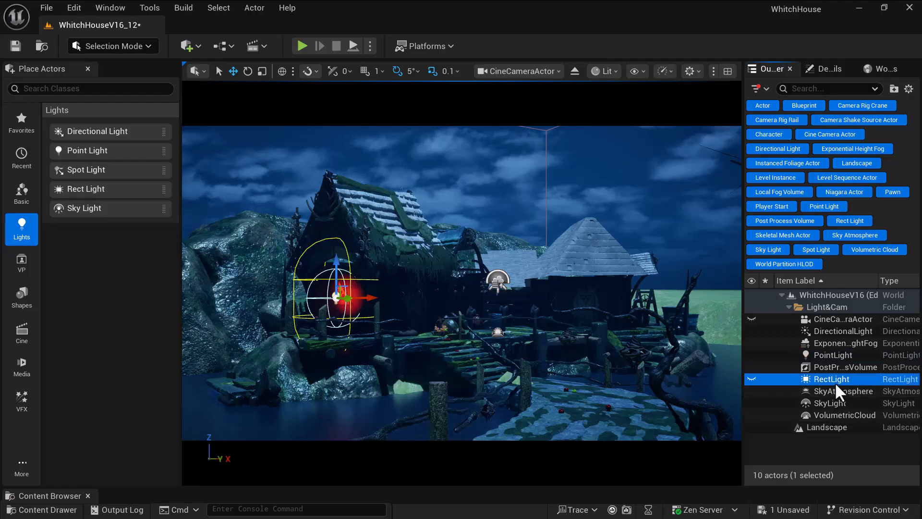
pyautogui.click(752, 379)
pyautogui.moveTo(363, 322); pyautogui.dragTo(337, 323)
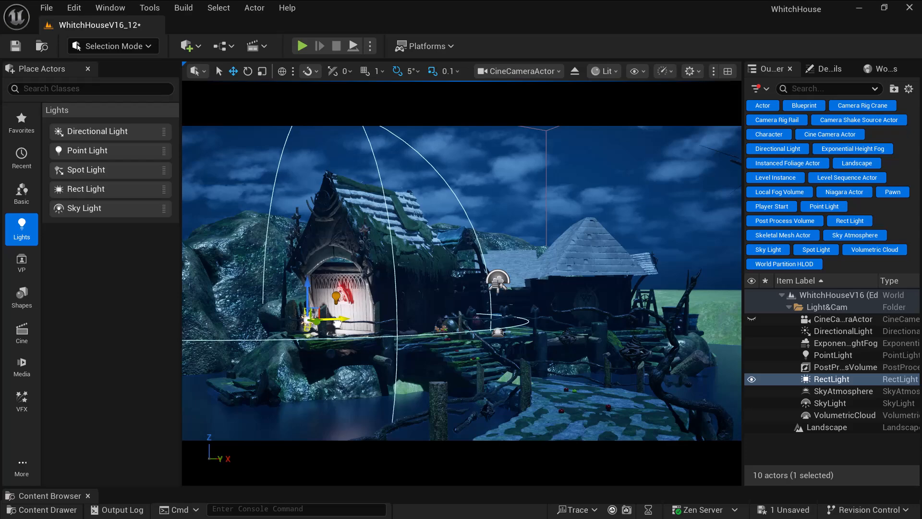
# Set the rect light's Light Color to blue 4CA5FFFF and its Intensity to about 1.03 cd.
pyautogui.click(825, 69)
pyautogui.scroll(3, 915, 303)
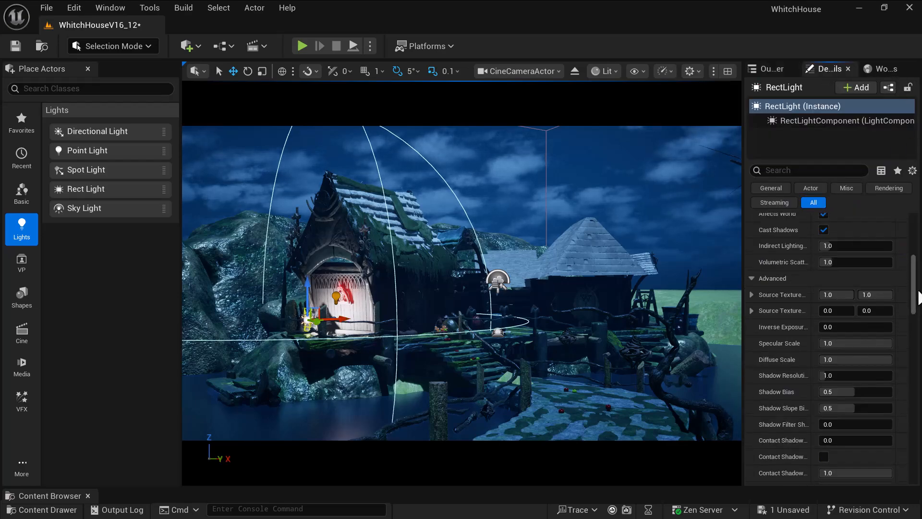
pyautogui.scroll(5, 917, 283)
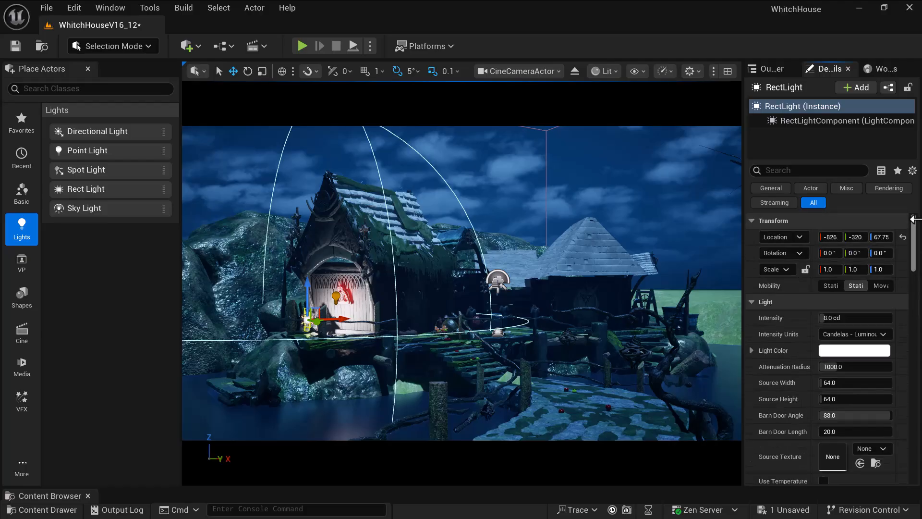
pyautogui.click(859, 353)
pyautogui.moveTo(631, 242); pyautogui.dragTo(615, 232)
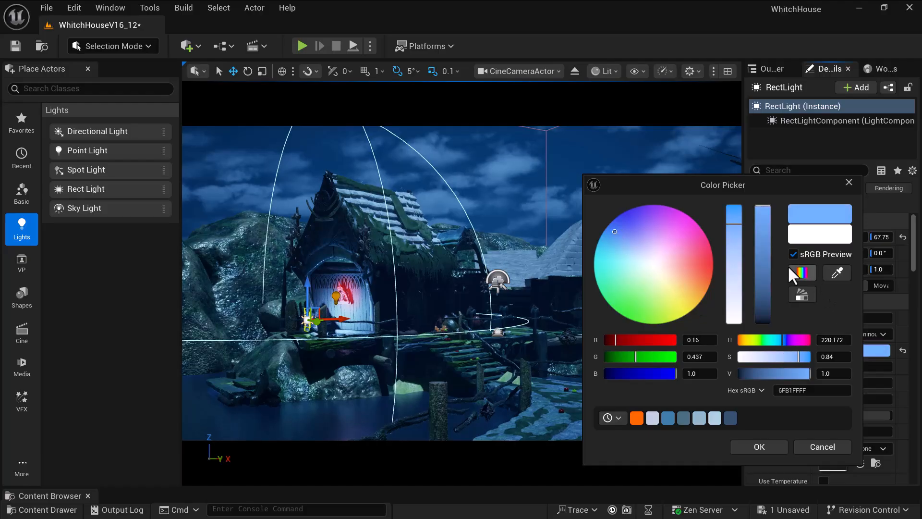
pyautogui.moveTo(734, 222); pyautogui.dragTo(737, 216)
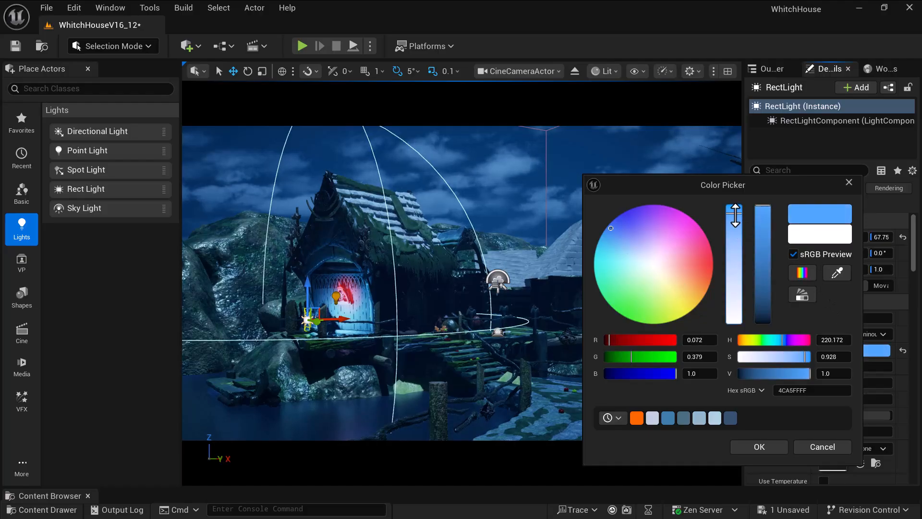
pyautogui.click(760, 447)
pyautogui.moveTo(823, 318); pyautogui.dragTo(805, 318)
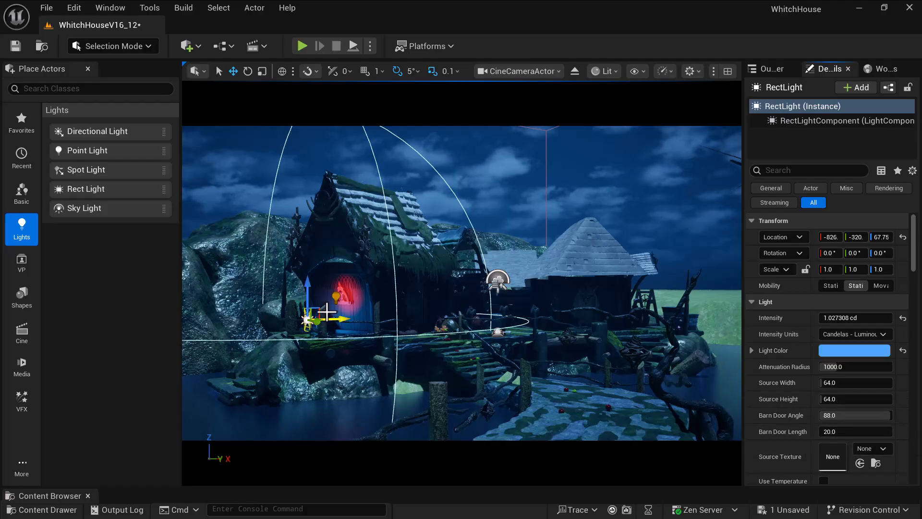
# Frame the point light in the Perspective view and move it along Y to about -314.
pyautogui.click(337, 295)
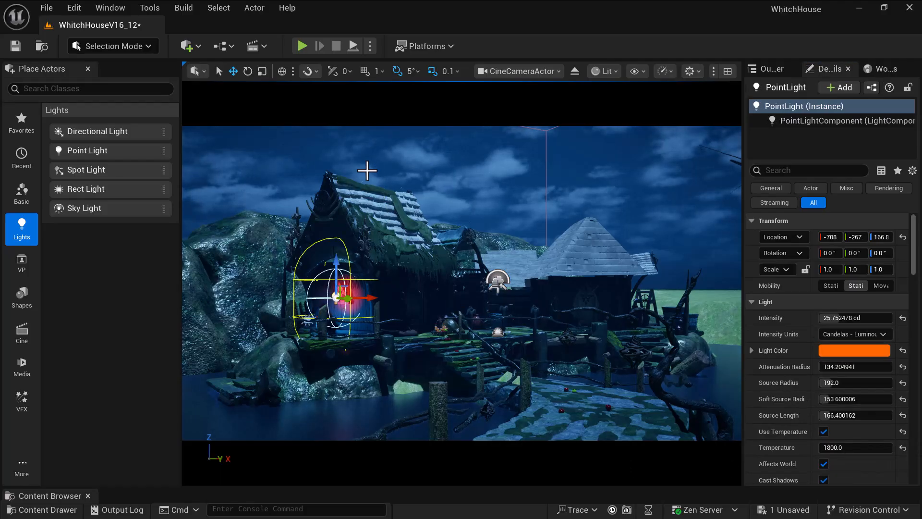
pyautogui.click(507, 71)
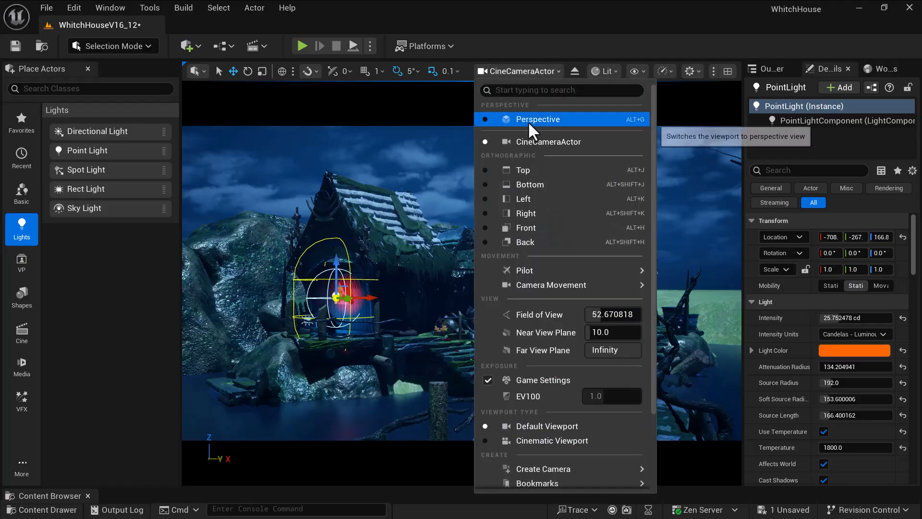
pyautogui.click(529, 120)
pyautogui.press('f')
pyautogui.keyDown('alt'); pyautogui.moveTo(609, 354); pyautogui.dragTo(557, 356); pyautogui.keyUp('alt')
pyautogui.keyDown('alt'); pyautogui.moveTo(461, 283); pyautogui.dragTo(475, 301); pyautogui.keyUp('alt')
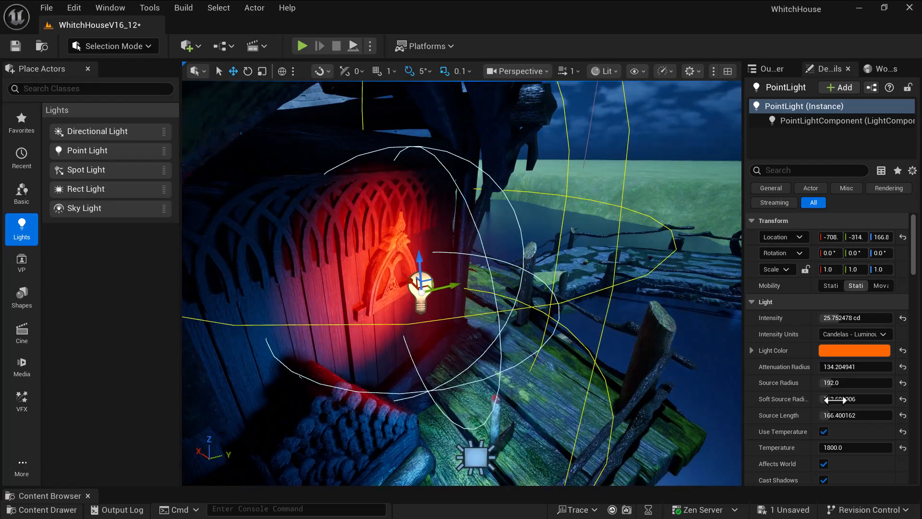
# Reduce the point light's Attenuation Radius to about 71.4 and move the light up to the door's ornament, near X -653, Y -333.
pyautogui.moveTo(833, 368); pyautogui.dragTo(810, 368)
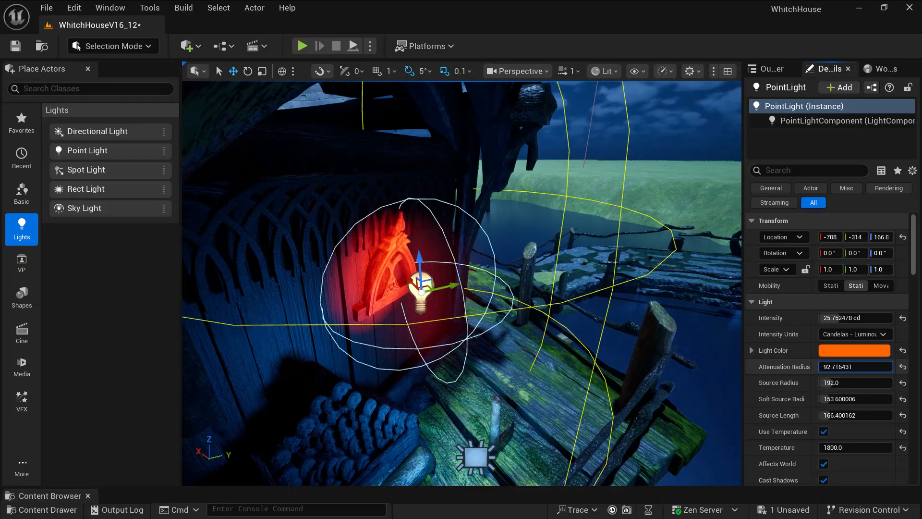
pyautogui.write('8')
pyautogui.press('Return')
pyautogui.moveTo(826, 368); pyautogui.dragTo(845, 368)
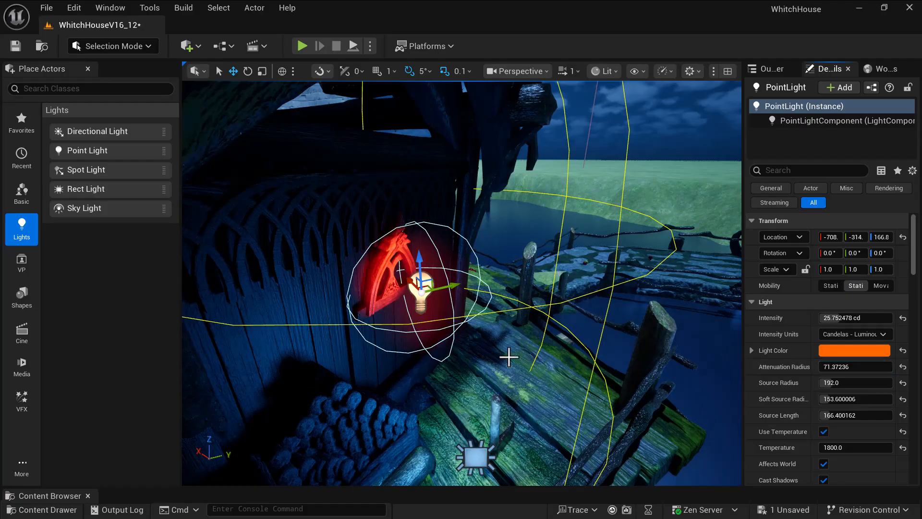
pyautogui.keyDown('alt'); pyautogui.moveTo(508, 356); pyautogui.dragTo(521, 377); pyautogui.keyUp('alt')
pyautogui.keyDown('shift'); pyautogui.moveTo(420, 286); pyautogui.dragTo(441, 272); pyautogui.keyUp('shift')
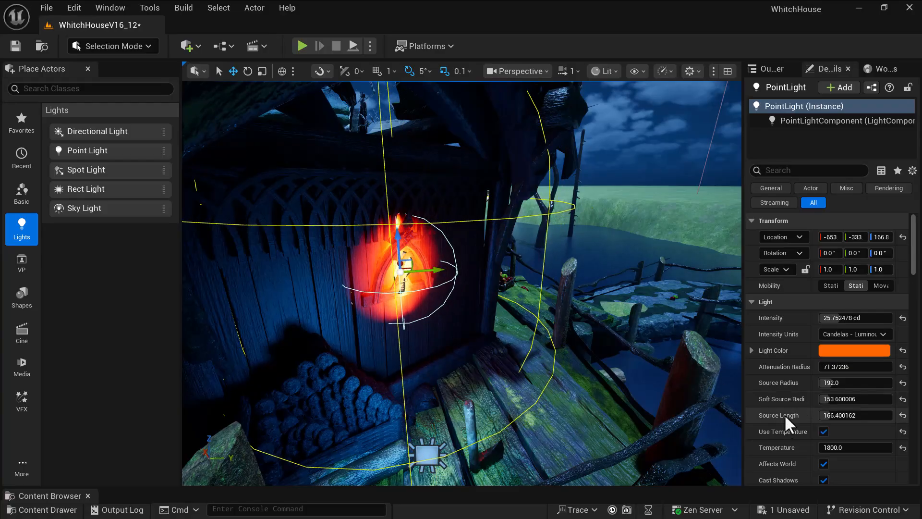
# Set the point light's Source Radius to 20.
pyautogui.moveTo(824, 383); pyautogui.dragTo(796, 383)
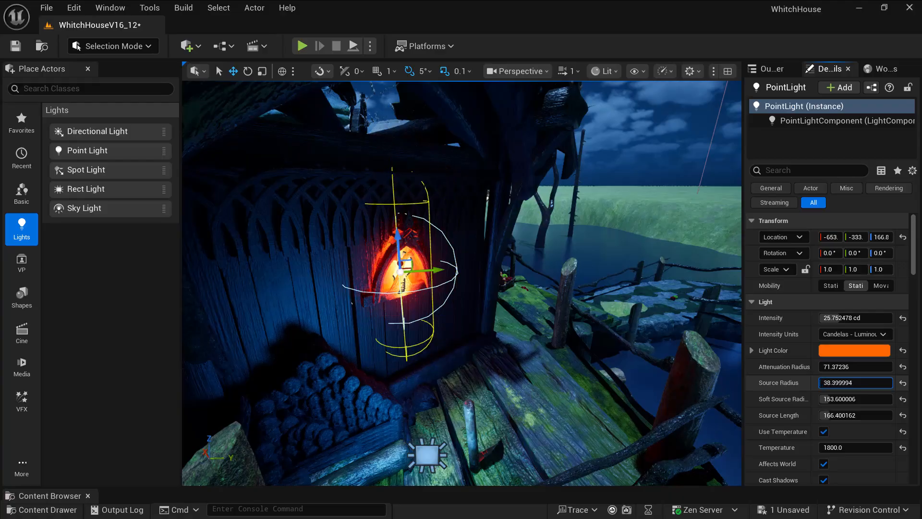
pyautogui.click(854, 382)
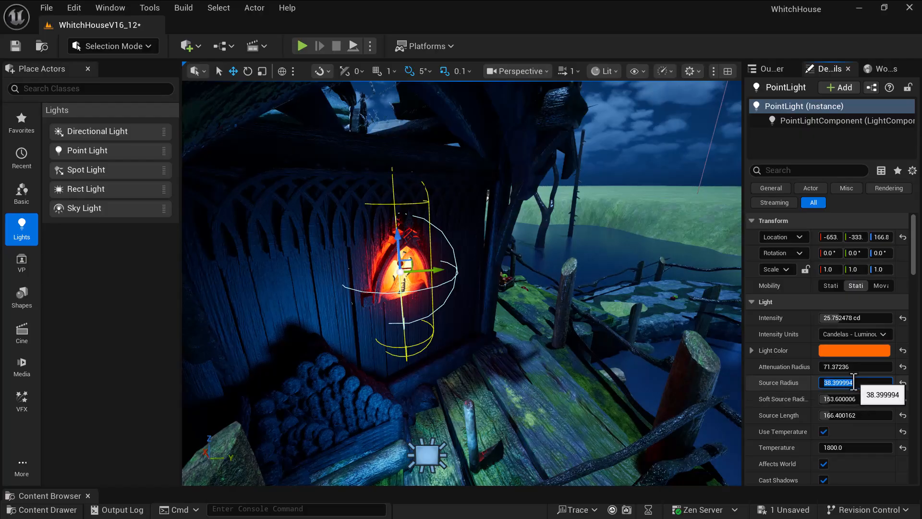
pyautogui.write('20')
pyautogui.press('Return')
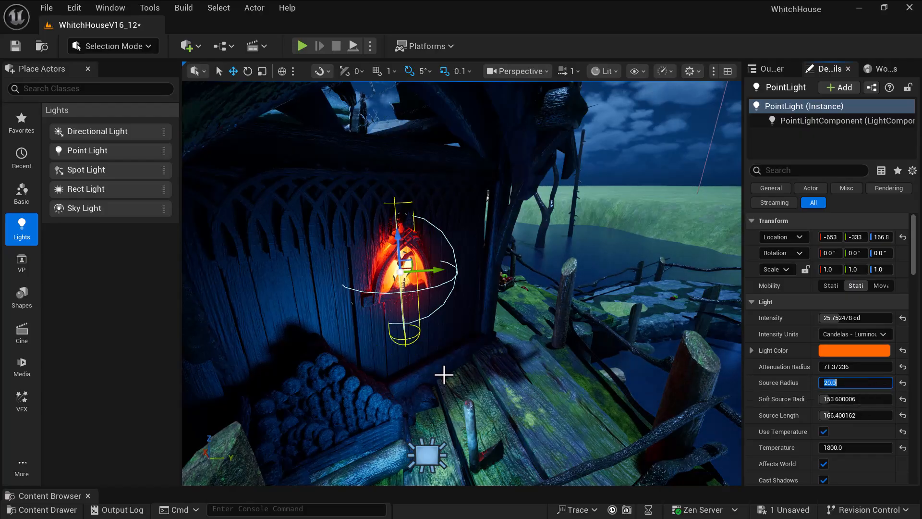
pyautogui.press('f')
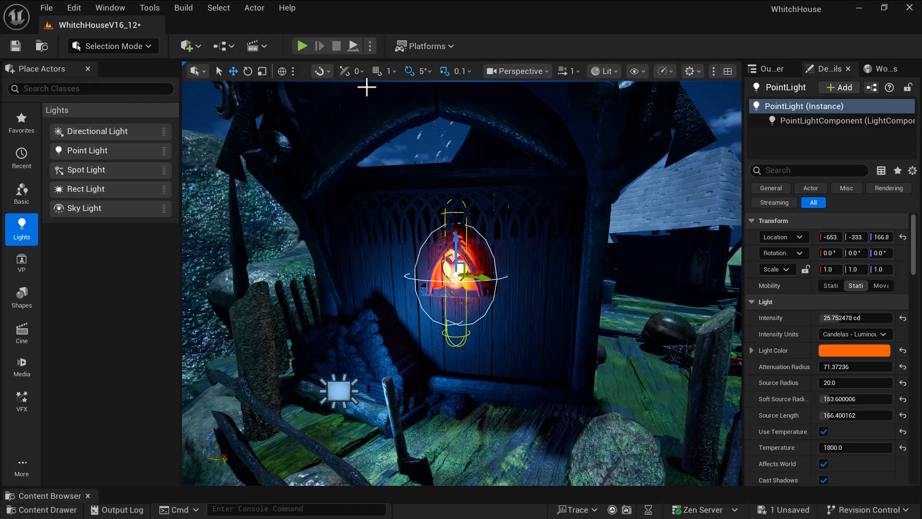